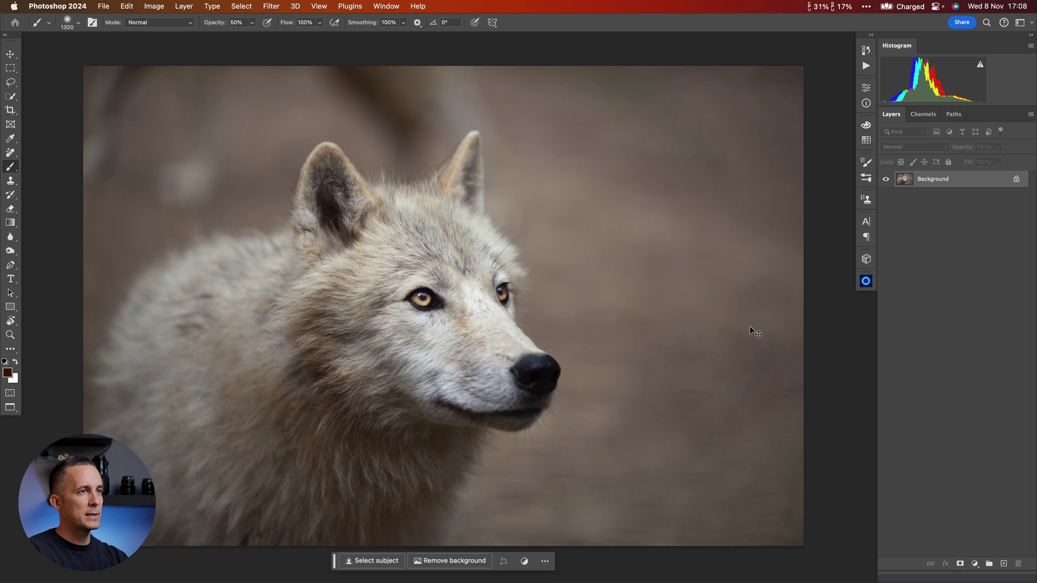
- Duplicate the Background layer and convert the copy to a smart object
key(super+j)
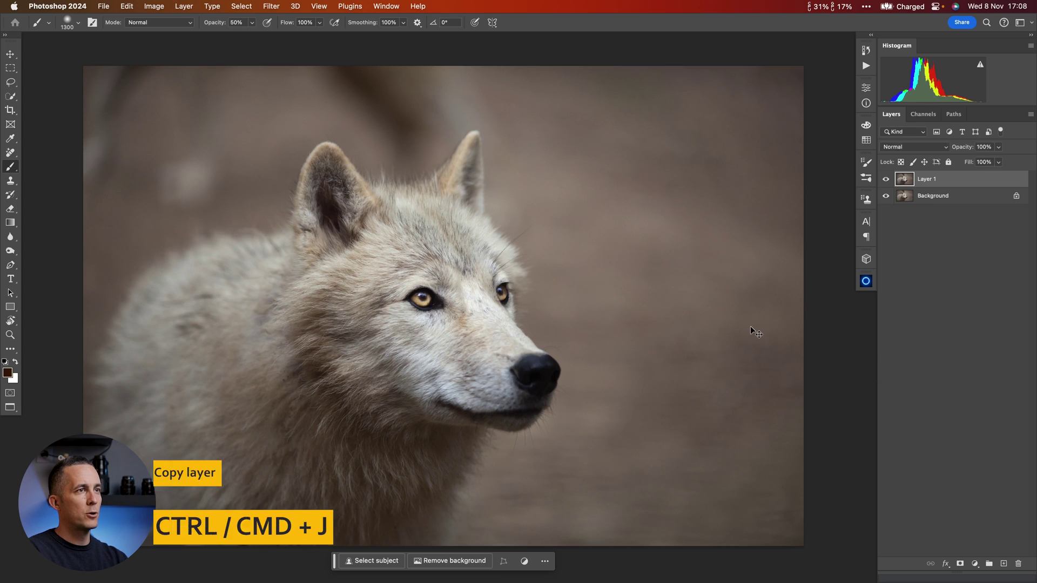
right_click(949, 181)
click(913, 241)
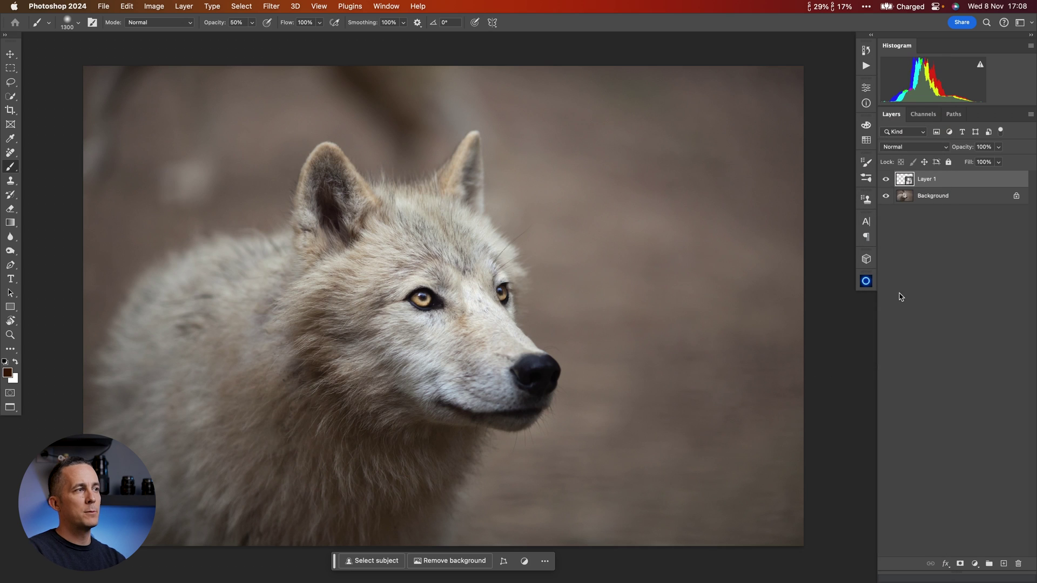
- Apply the Camera Raw Filter to Layer 1 with Exposure -0.10, Contrast +35, Highlights -60, Shadows +58 and Whites +35
click(272, 6)
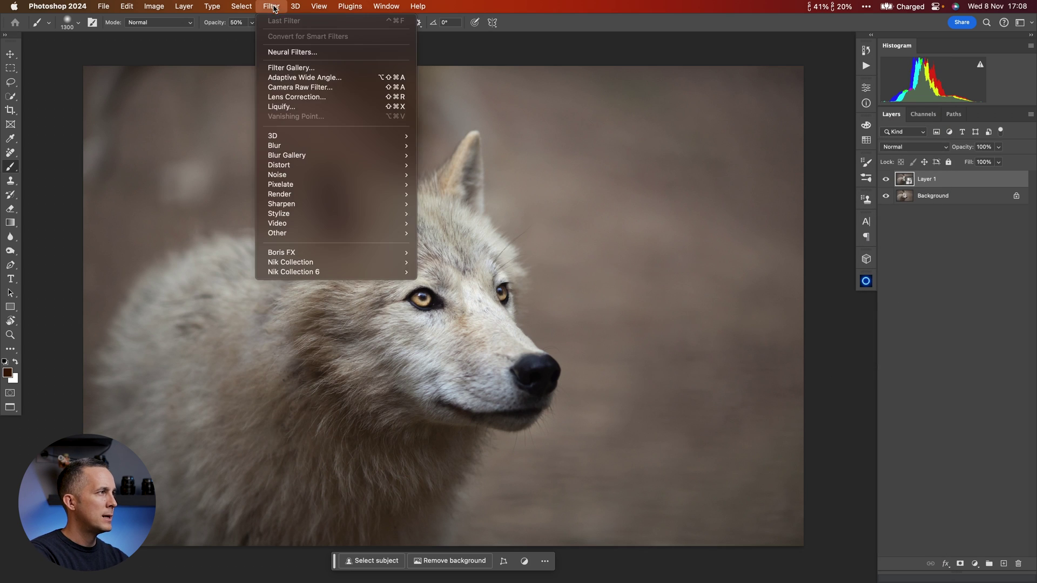
click(305, 87)
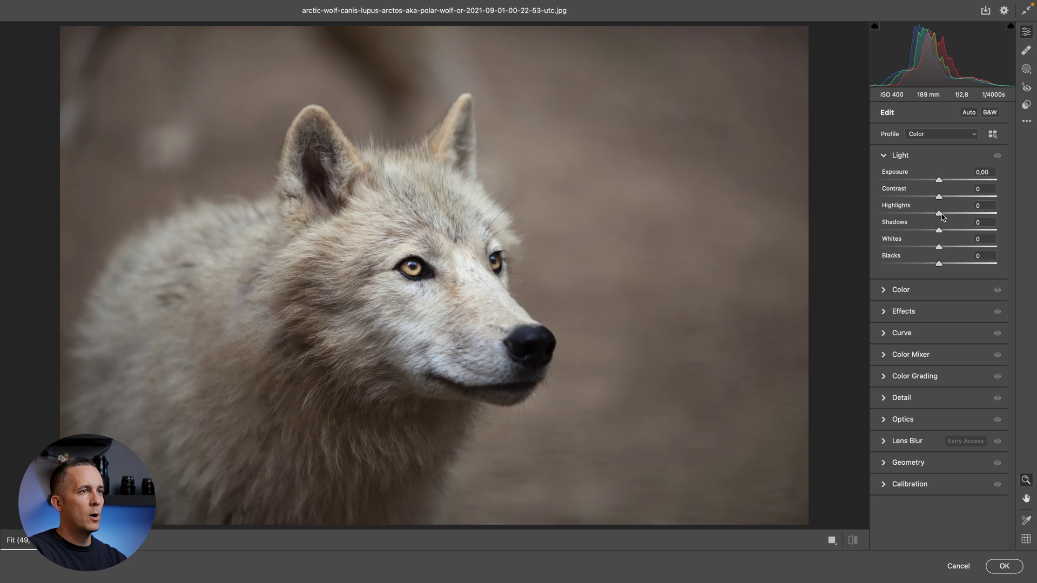
drag(940, 215, 902, 215)
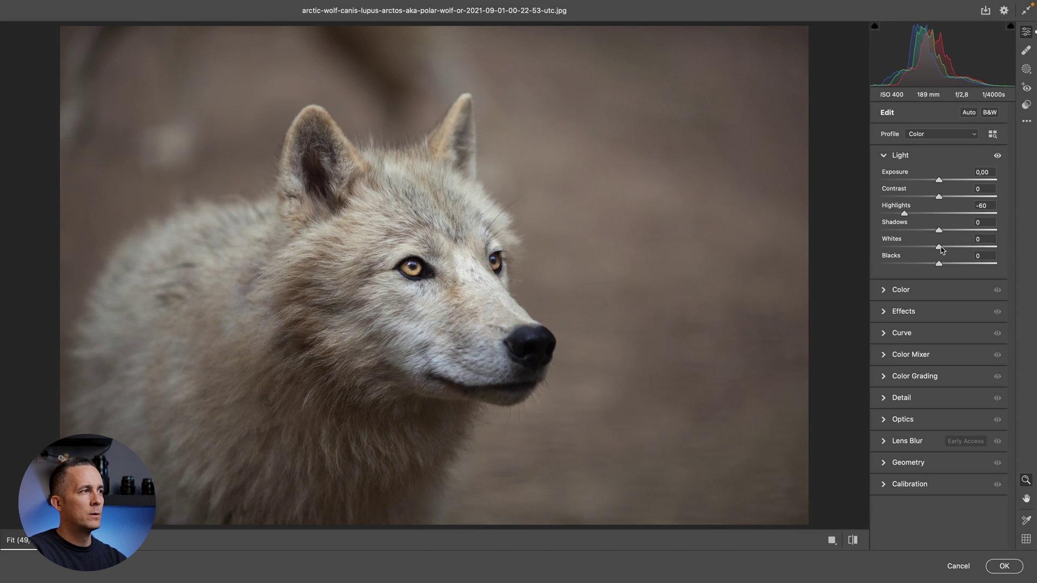
drag(967, 250, 963, 231)
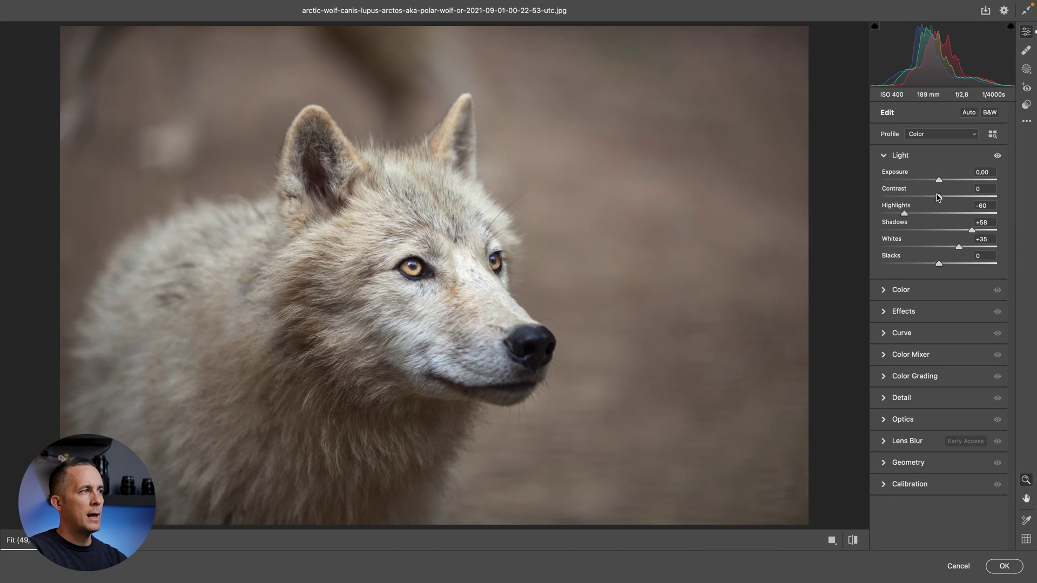
mouse_move(946, 199)
mouse_down()
mouse_move(959, 199)
mouse_move(937, 183)
mouse_up()
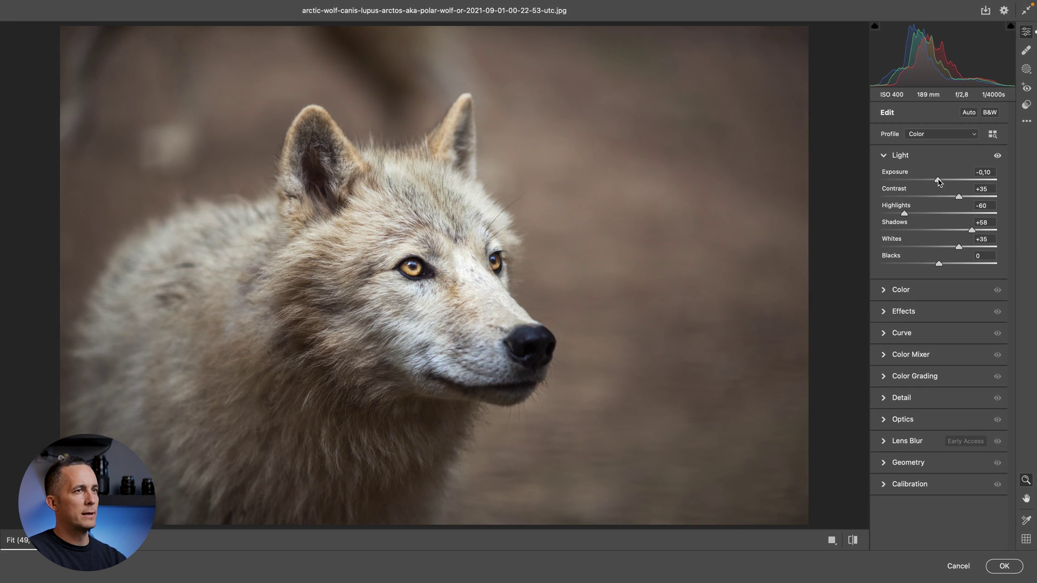
click(1003, 564)
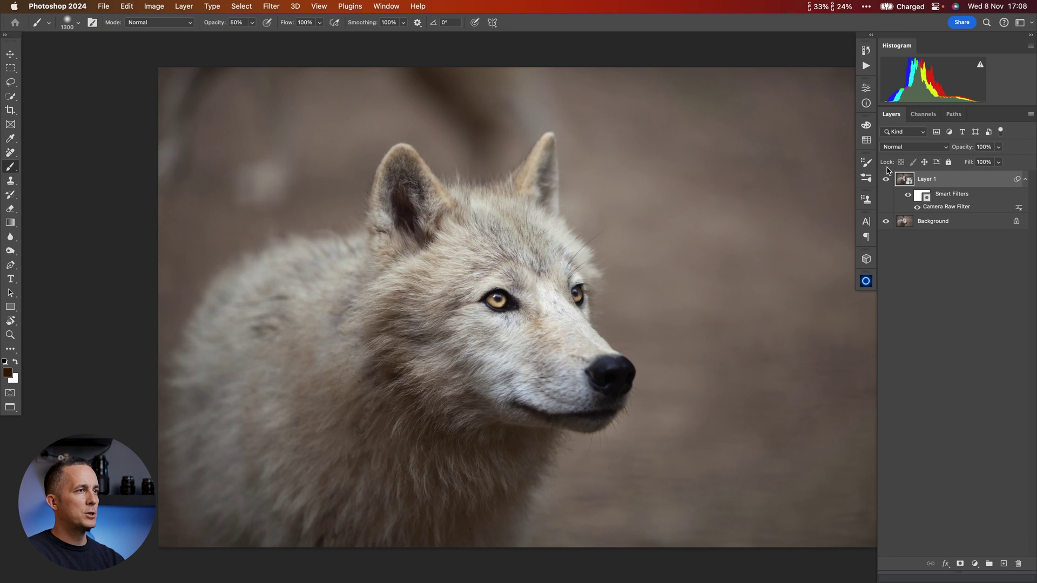
- Compare the wolf photo before and after the Camera Raw edit by hiding and showing Layer 1, including close up on the face
click(886, 179)
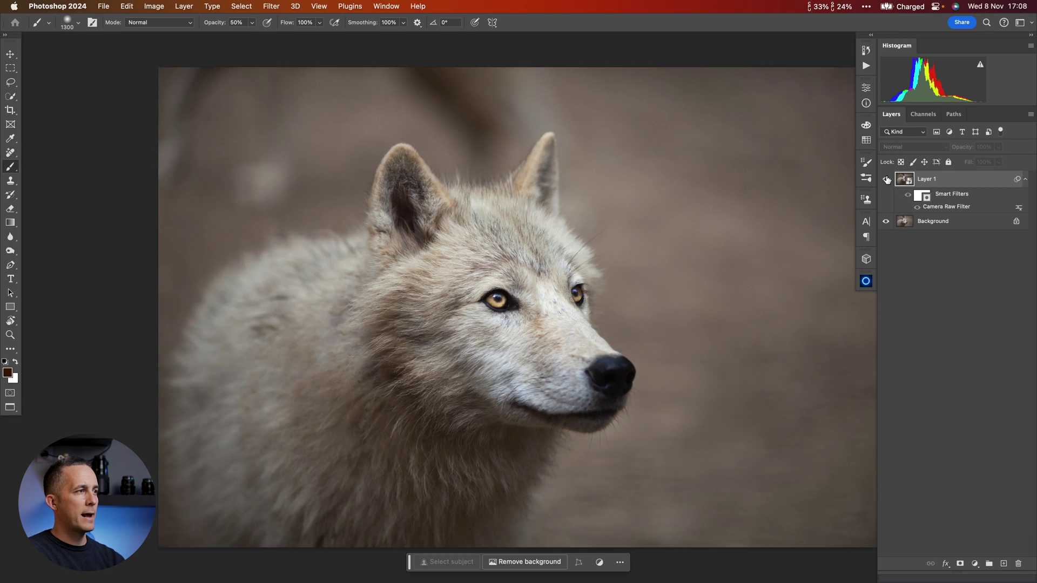
click(887, 178)
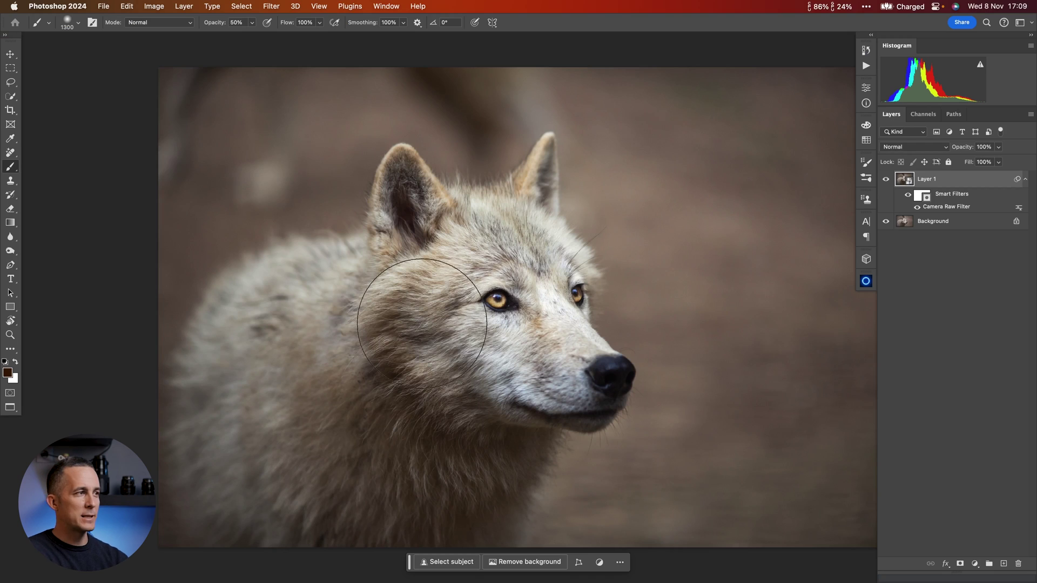
scroll(521, 327, up, 5)
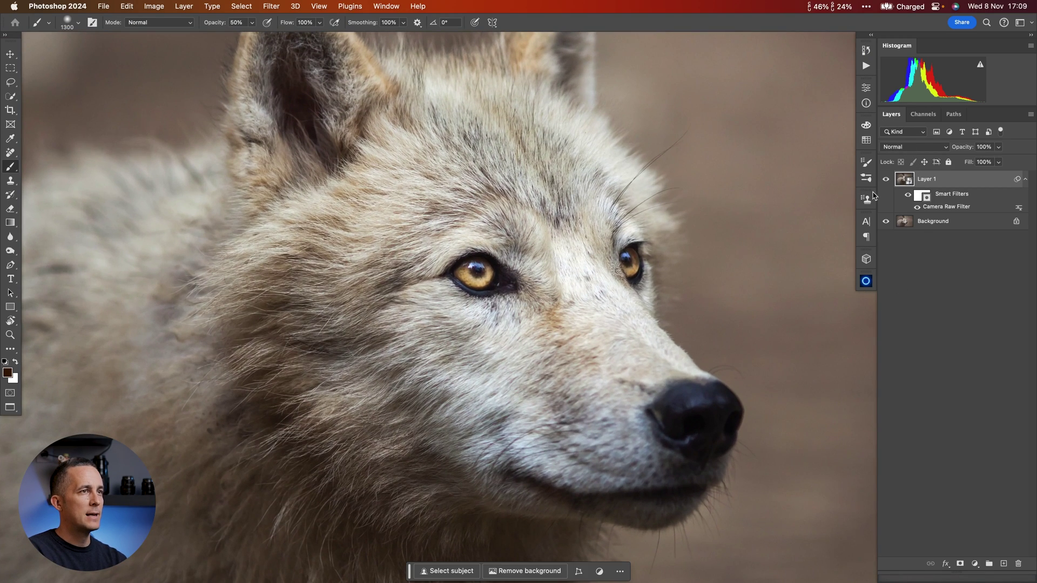
click(886, 180)
click(886, 178)
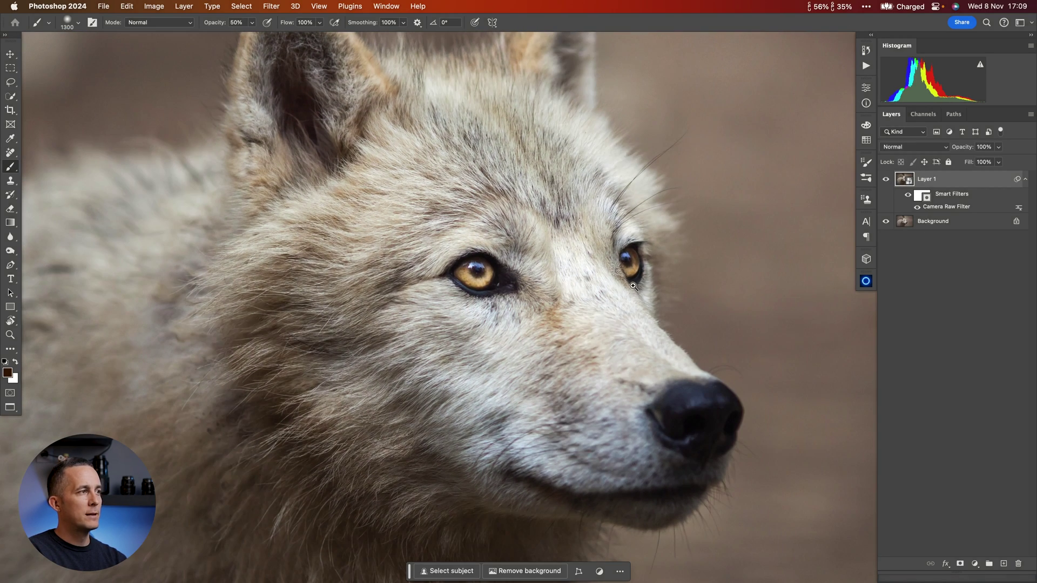
scroll(580, 289, down, 5)
scroll(580, 289, up, 3)
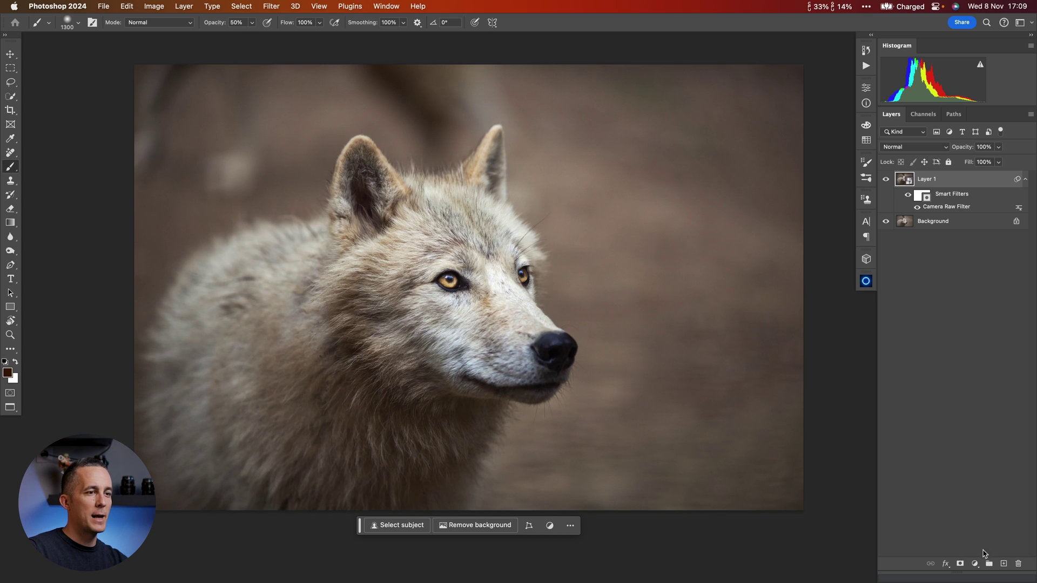
- Add an Exposure adjustment layer with Exposure at -3.72 and invert its mask to black
click(975, 563)
click(989, 480)
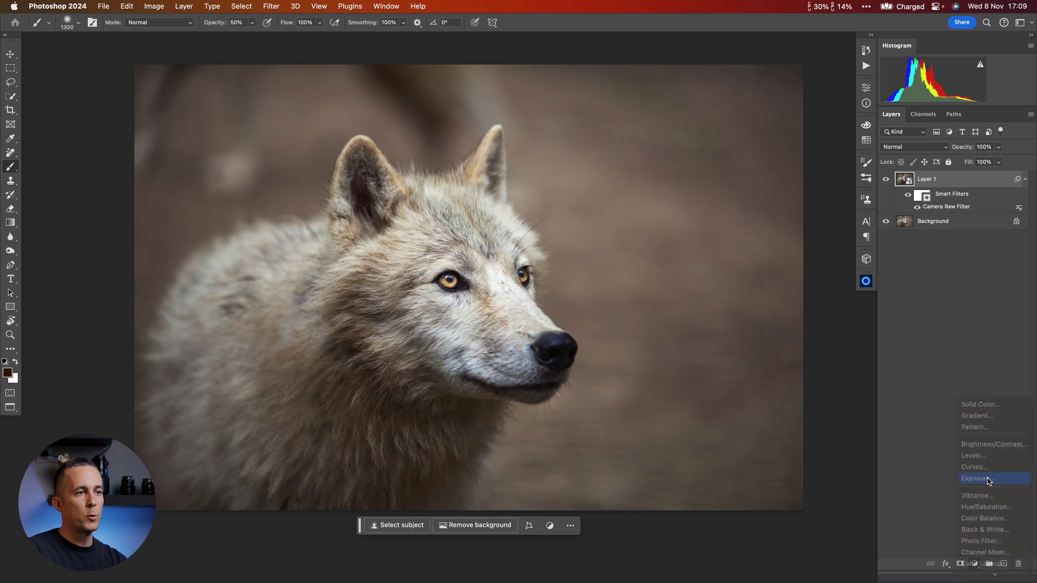
drag(755, 145, 717, 150)
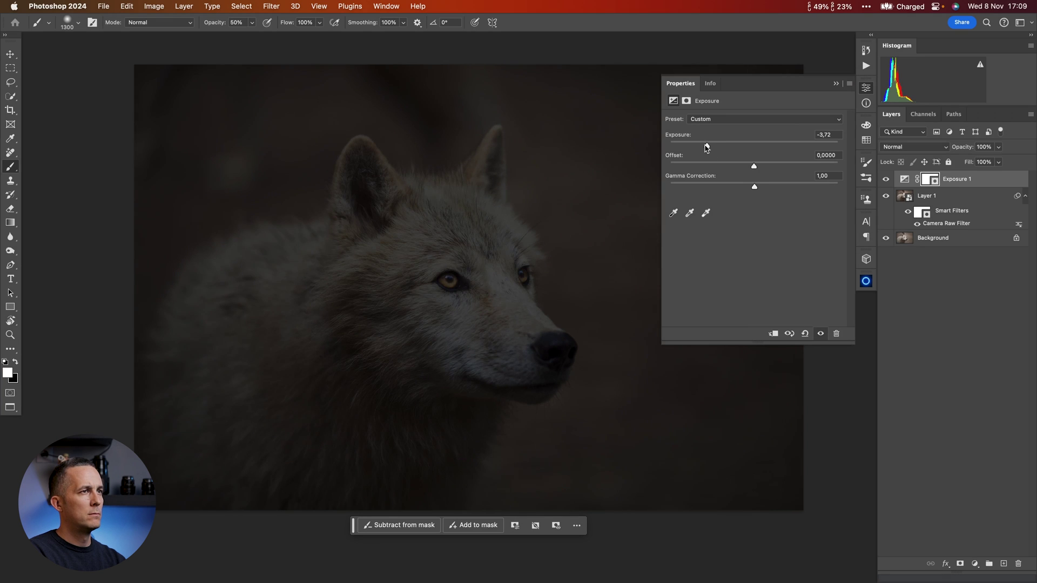
click(837, 84)
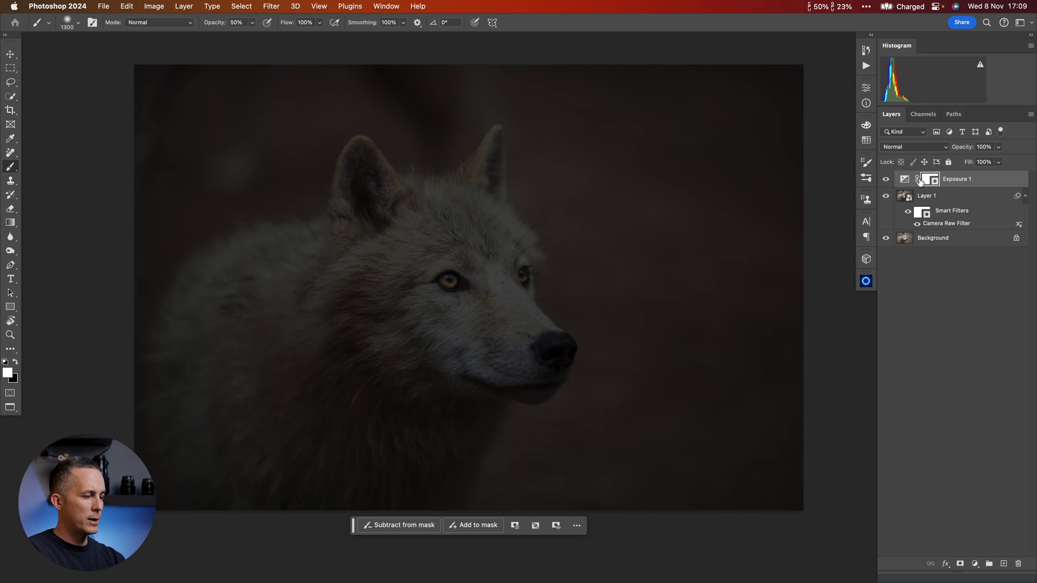
key(super+i)
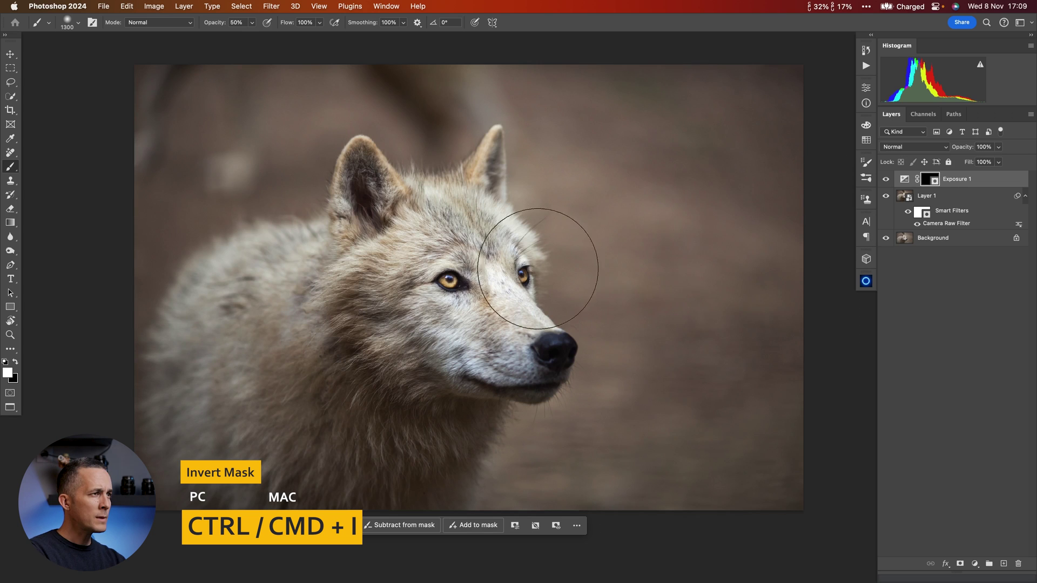
- Paint white on the Exposure mask with a soft 1900 px brush at 50% opacity to darken the background around the wolf
right_click(779, 210)
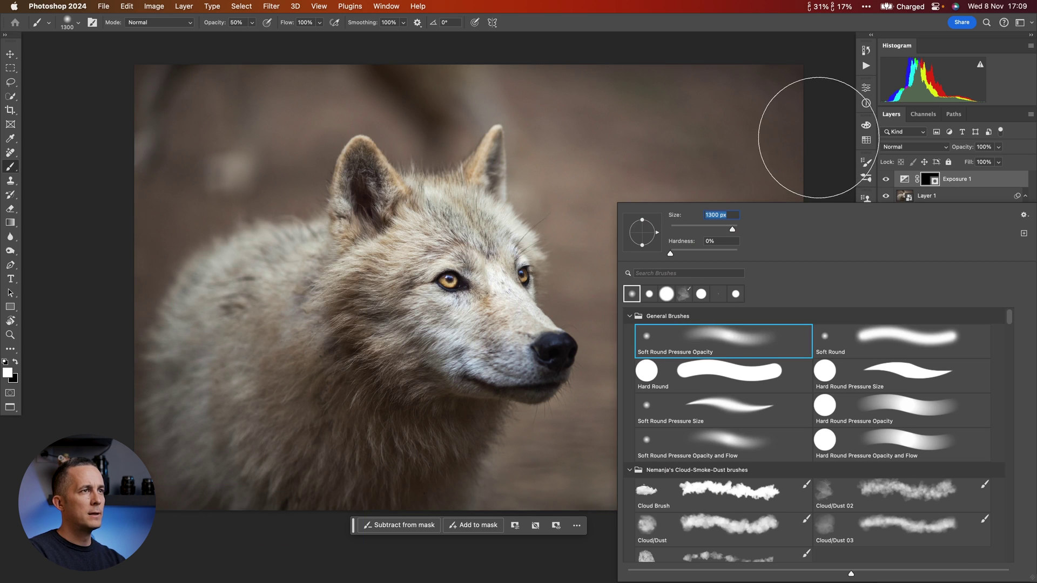
click(797, 135)
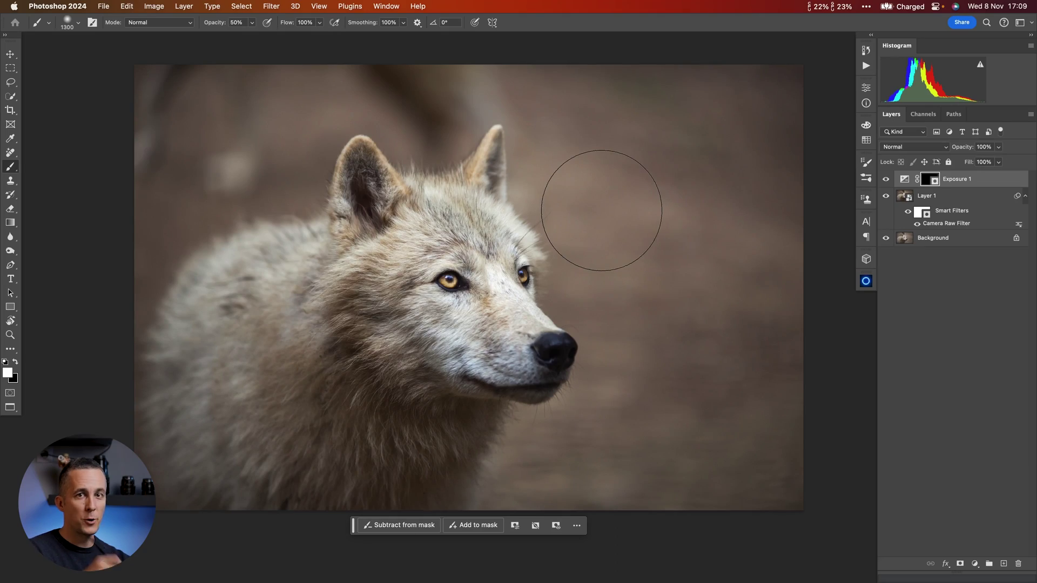
key(bracketright)
key(bracketright)
key(bracketright)
key(bracketright)
key(bracketright)
key(bracketright)
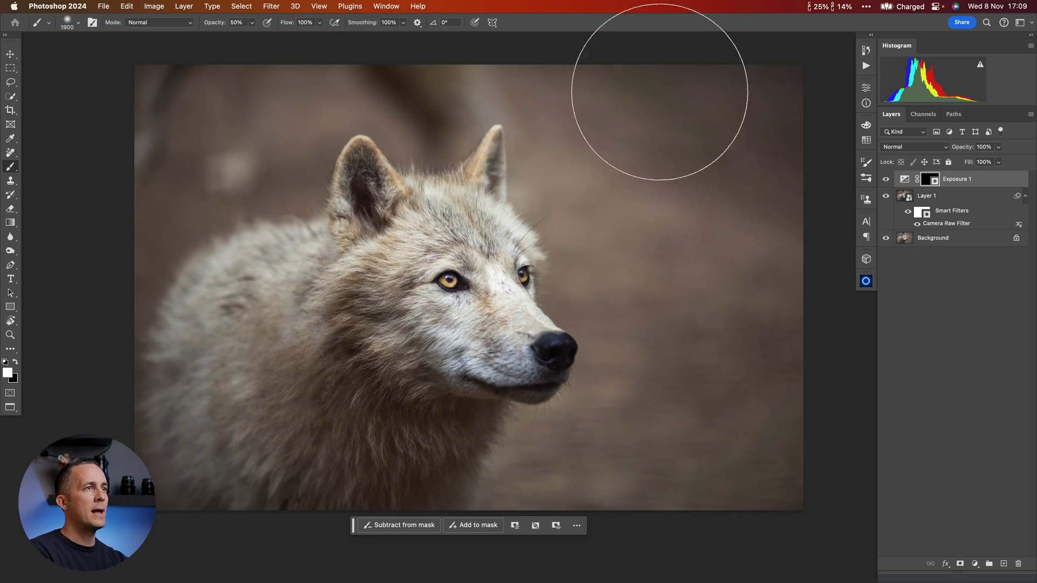
drag(668, 302, 495, 269)
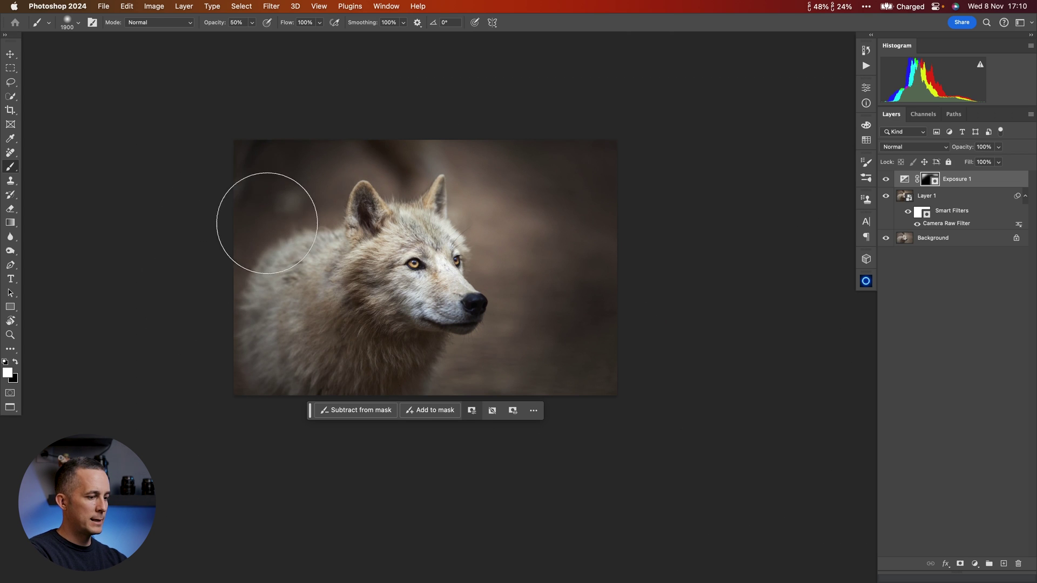
- Continue painting the Exposure mask with 1800 px and 1900 px brushes to darken the wolf's back, the lower area and the outer edges
key(bracketleft)
drag(269, 202, 222, 278)
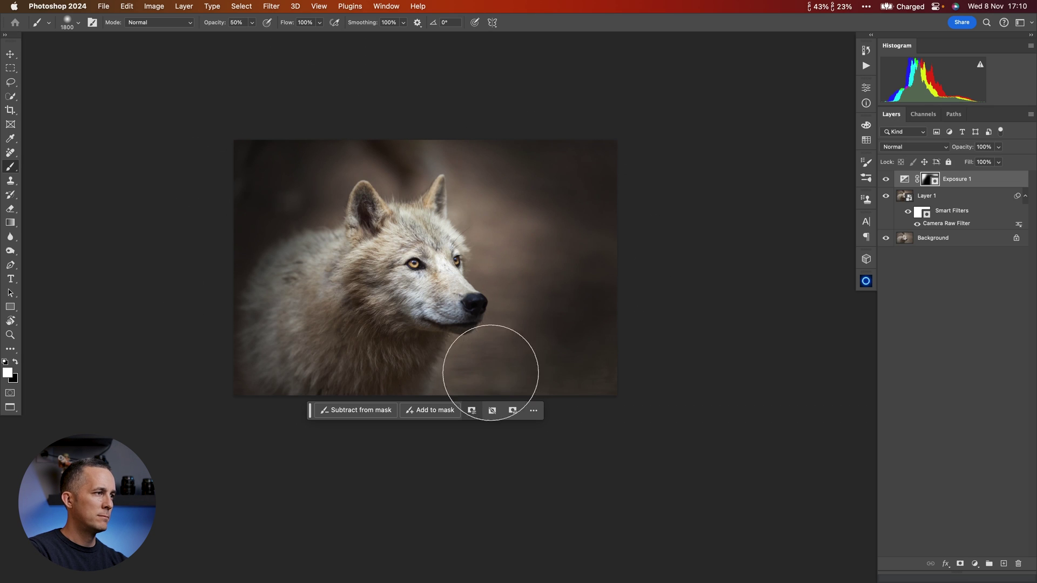
drag(310, 414, 304, 551)
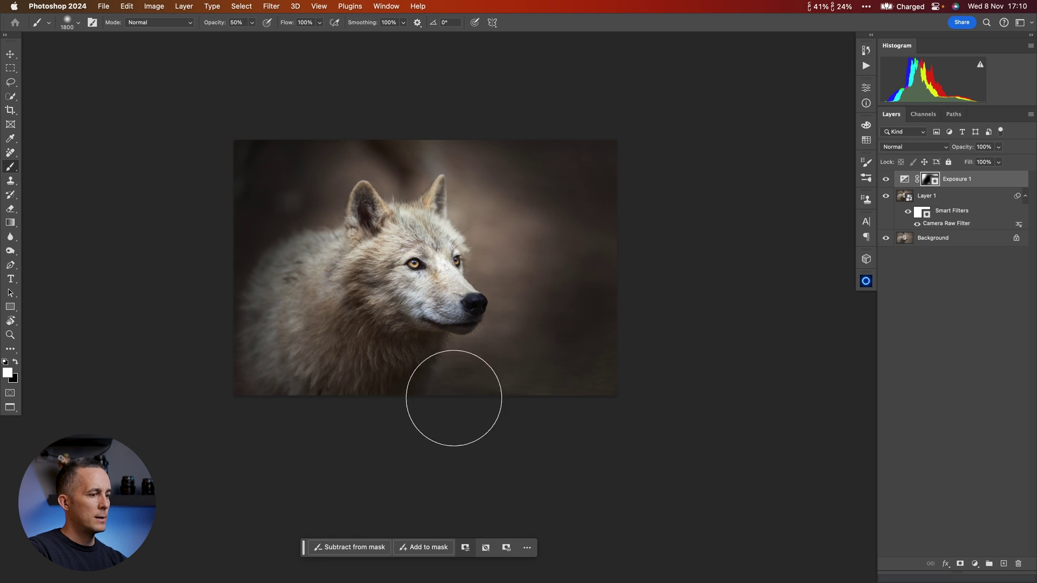
key(bracketright)
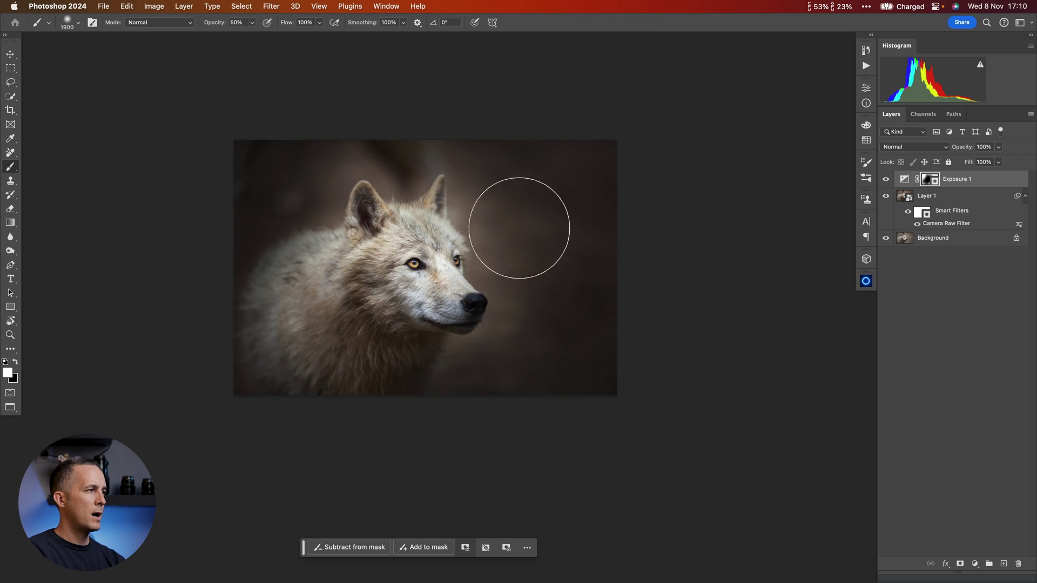
- Compare the photo with and without the darkening by hiding and showing the Exposure 1 layer
scroll(320, 283, up, 2)
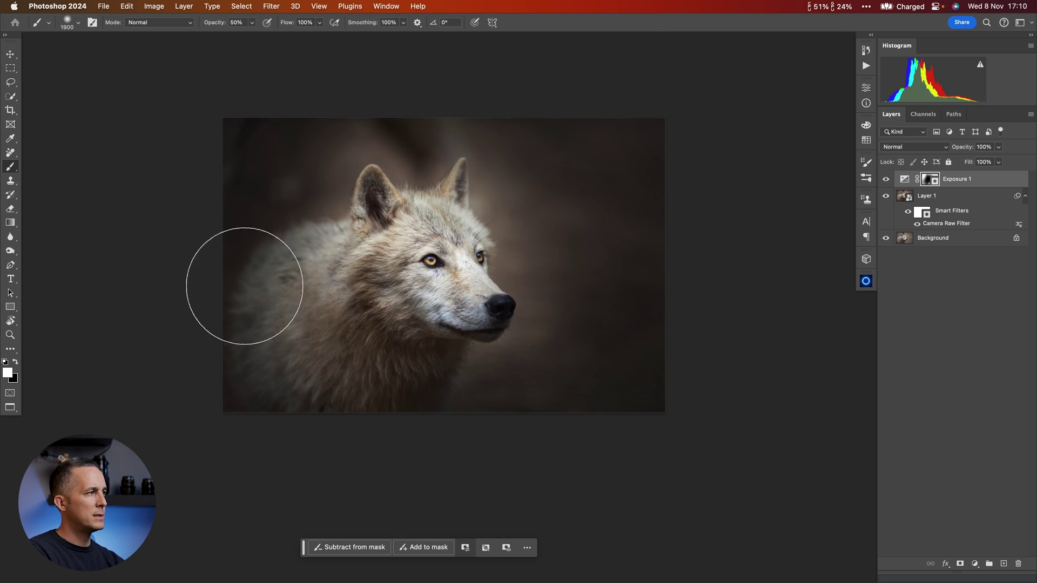
scroll(414, 218, up, 2)
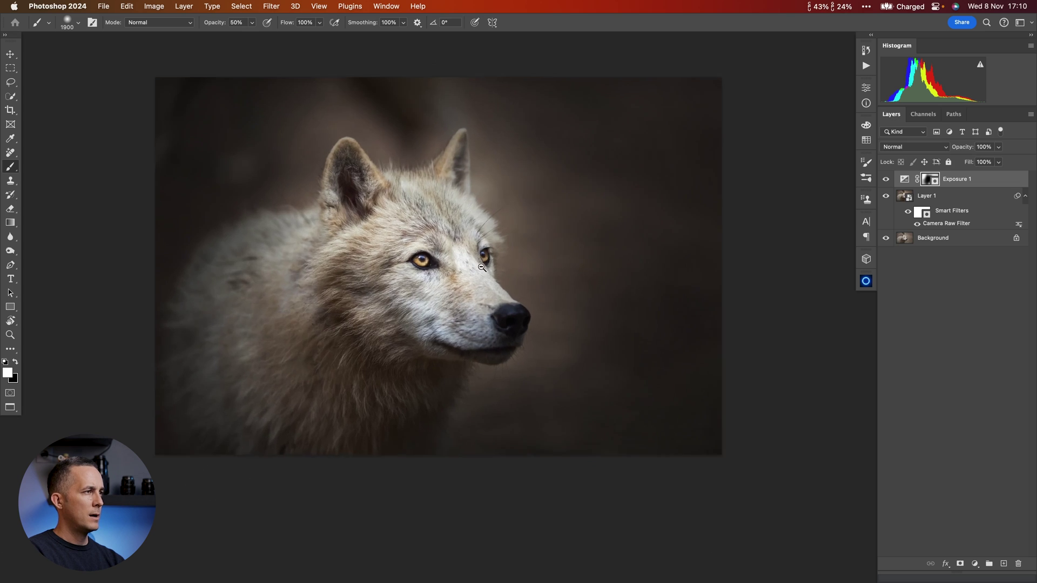
click(886, 180)
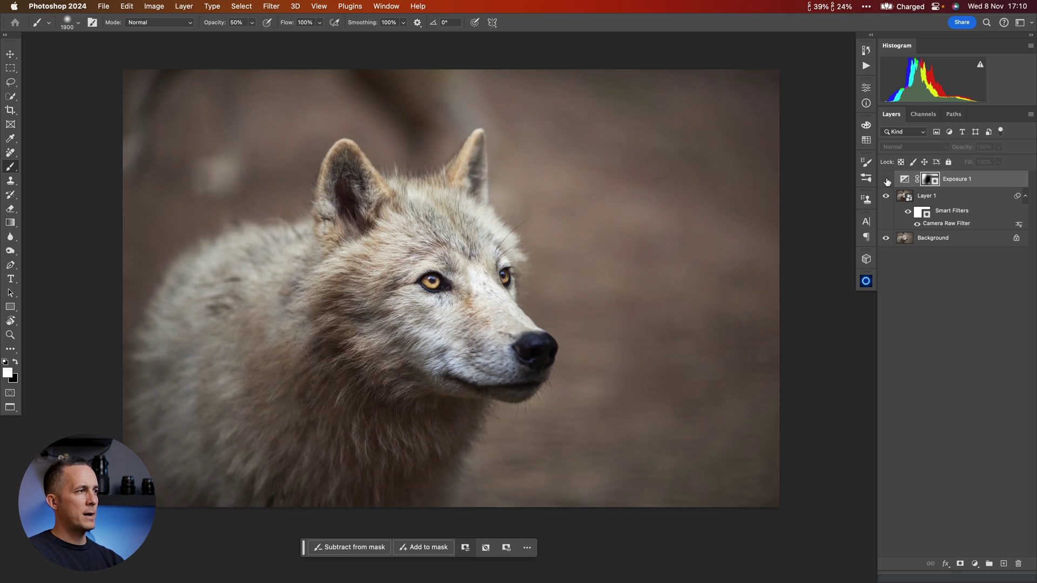
click(886, 180)
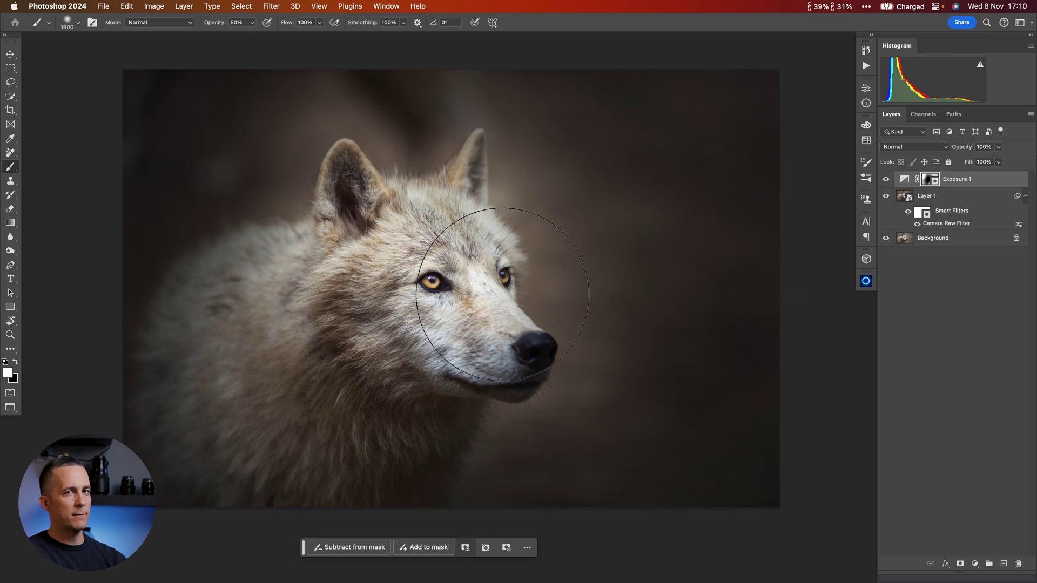
- Add a Hue/Saturation adjustment layer clipped to the Exposure 1 layer
click(974, 564)
click(992, 511)
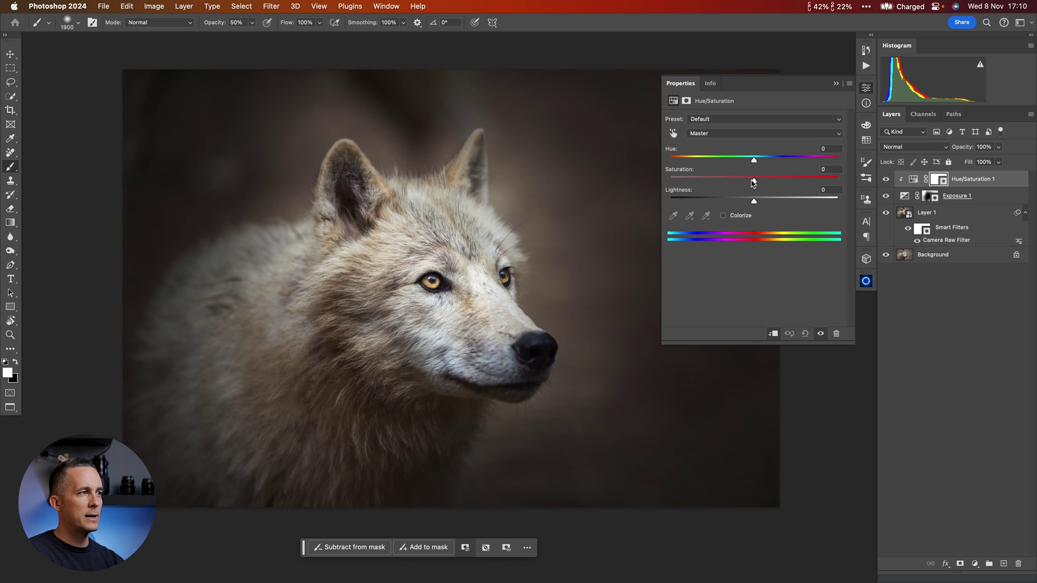
click(836, 83)
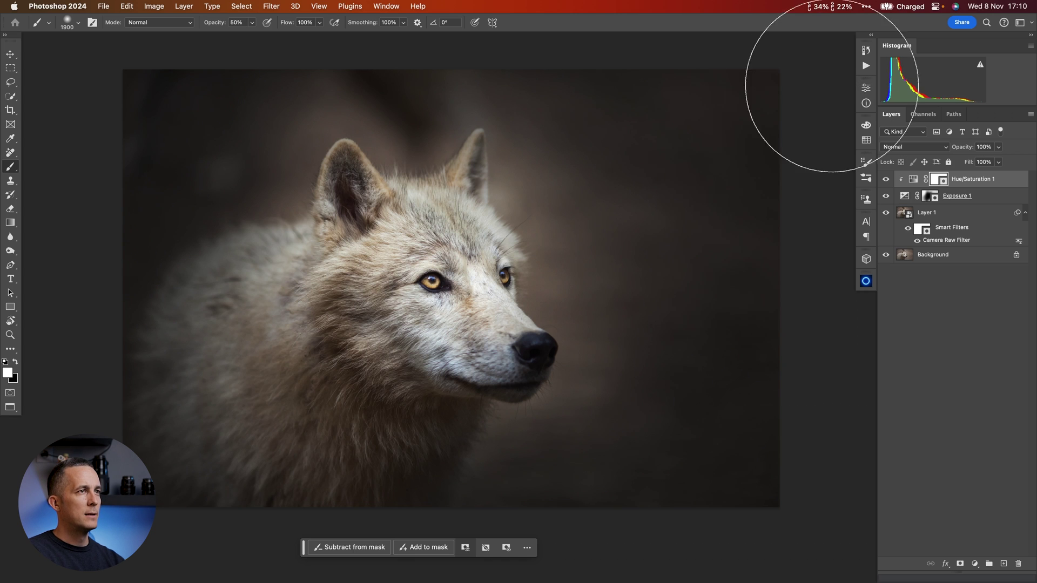
- Set the Saturation of the clipped Hue/Saturation adjustment to -76 to mute the colours in the darkened areas
scroll(567, 219, down, 3)
scroll(572, 232, up, 1)
scroll(558, 245, up, 1)
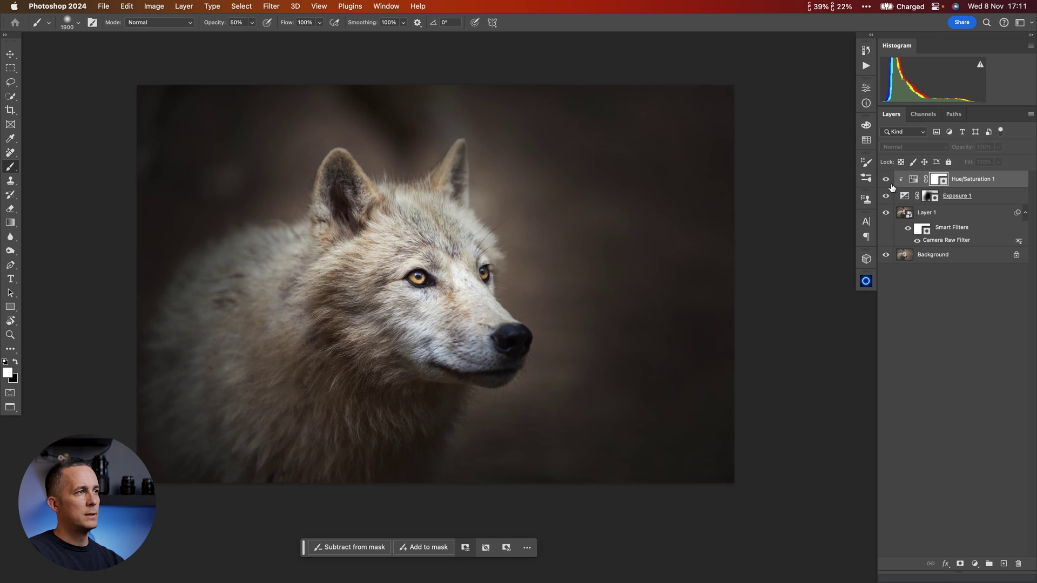
click(913, 181)
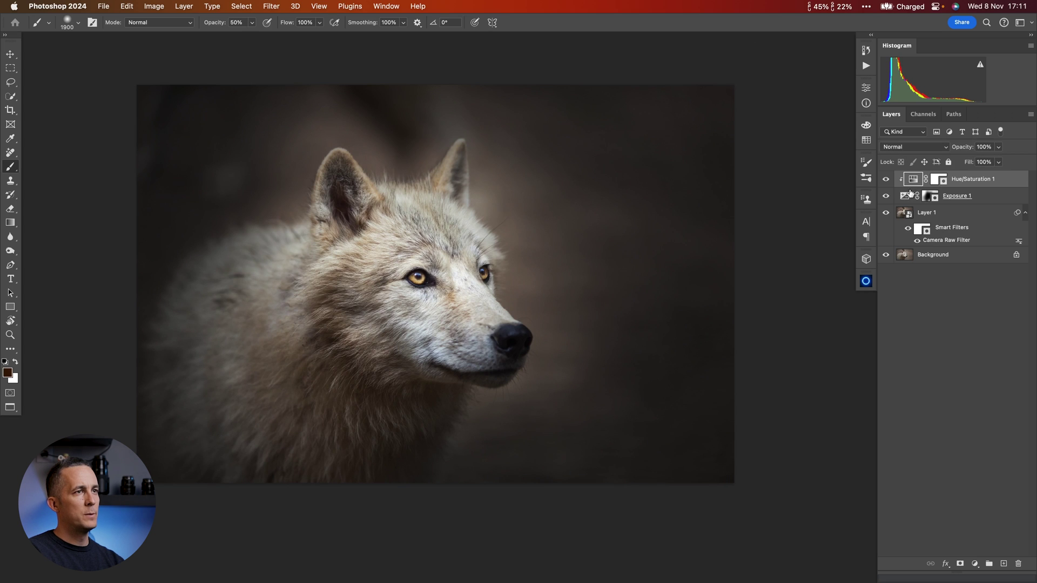
double_click(913, 184)
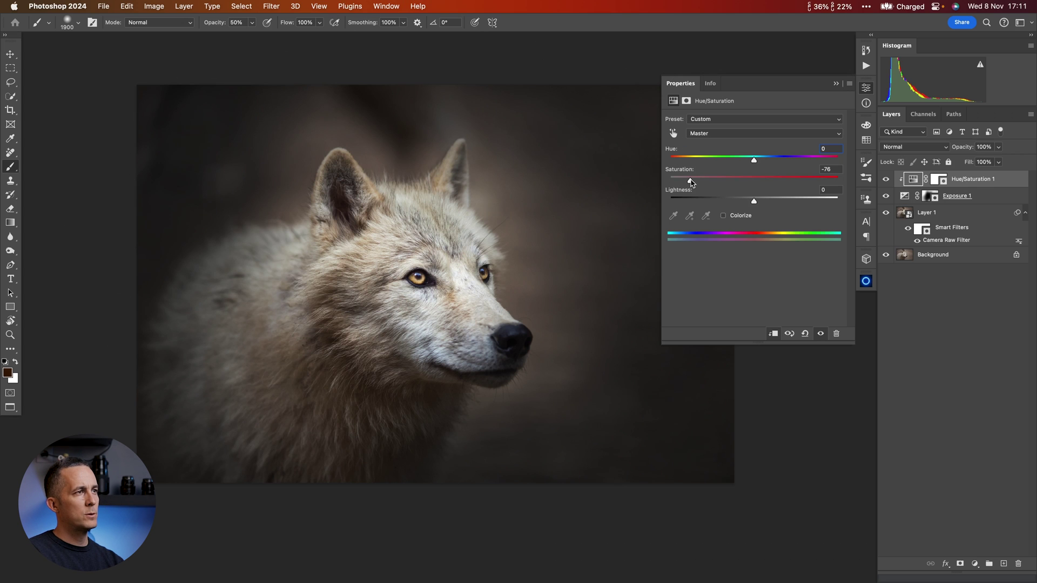
click(836, 83)
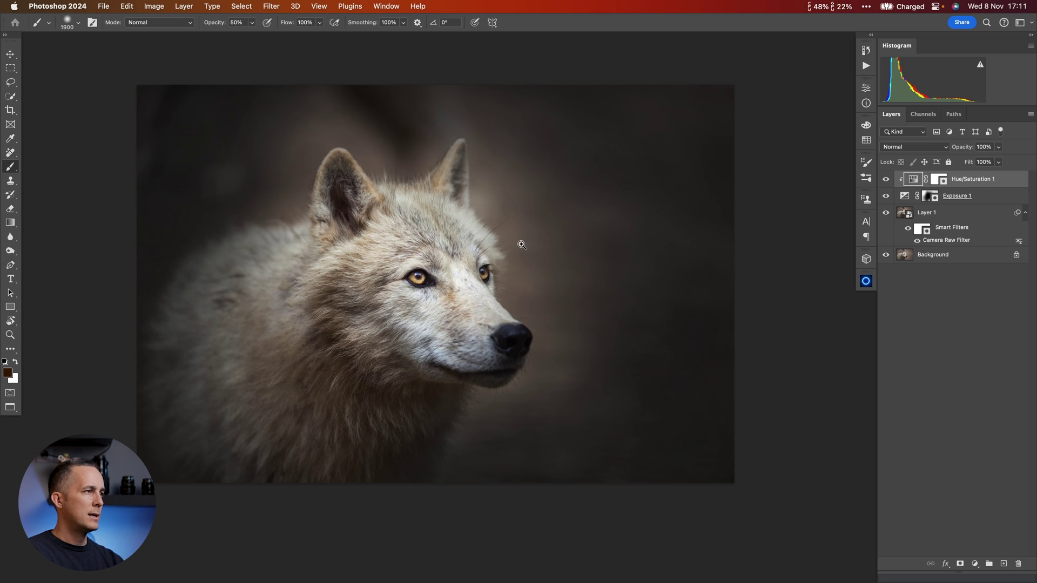
drag(531, 248, 549, 253)
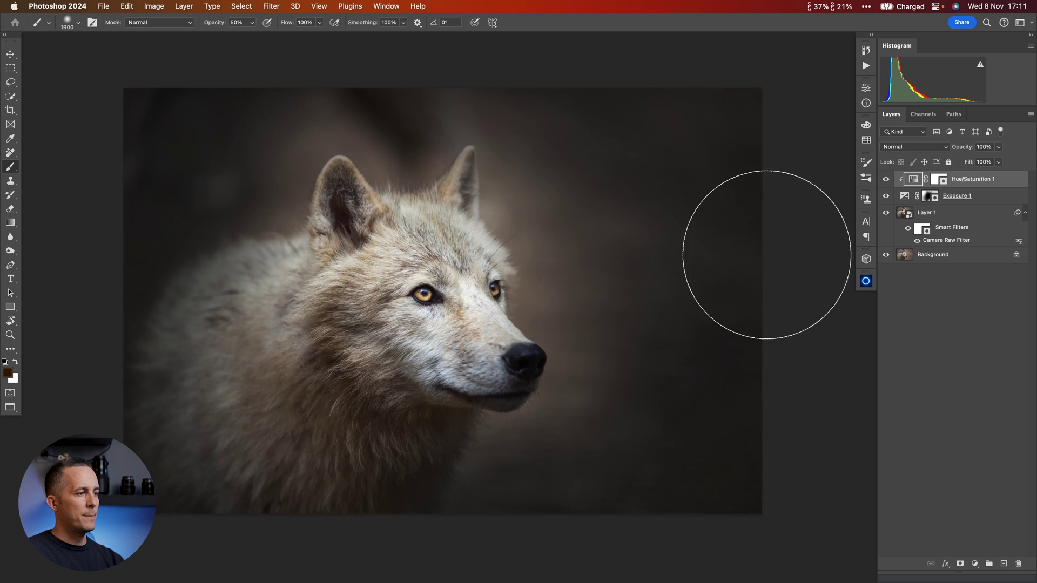
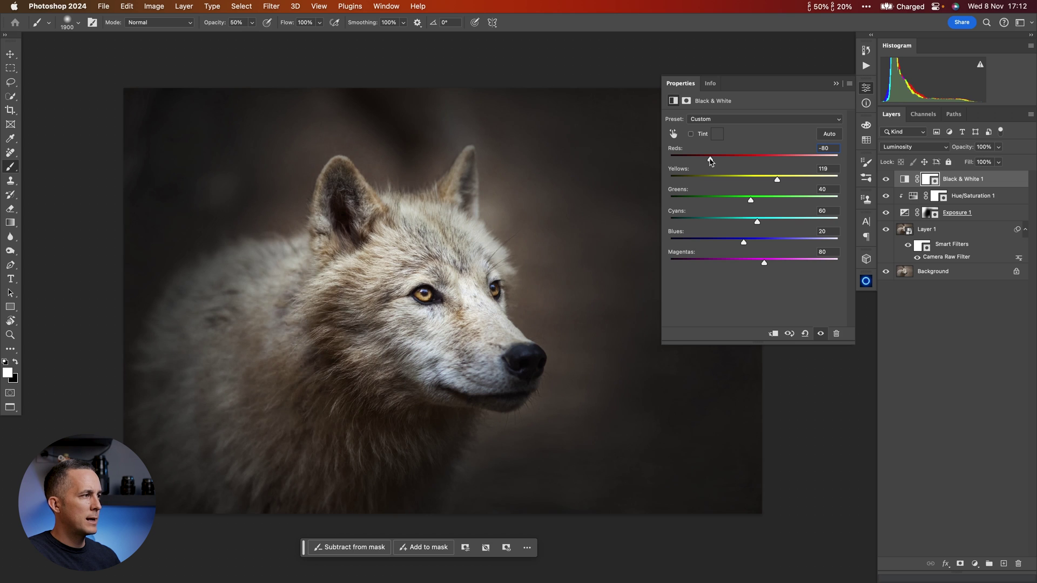
- Set the Black & White 1 adjustment's Reds to -101 and Yellows to 116 to strengthen the fur contrast
mouse_move(776, 182)
mouse_down()
mouse_move(737, 176)
mouse_move(763, 184)
mouse_move(728, 190)
mouse_move(763, 183)
mouse_up()
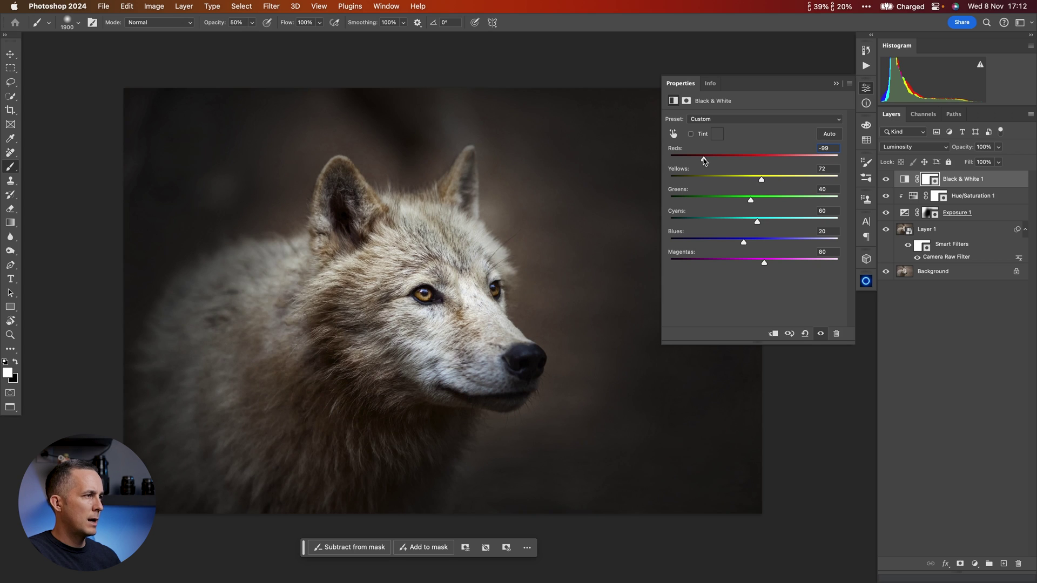
drag(704, 160, 702, 160)
click(933, 182)
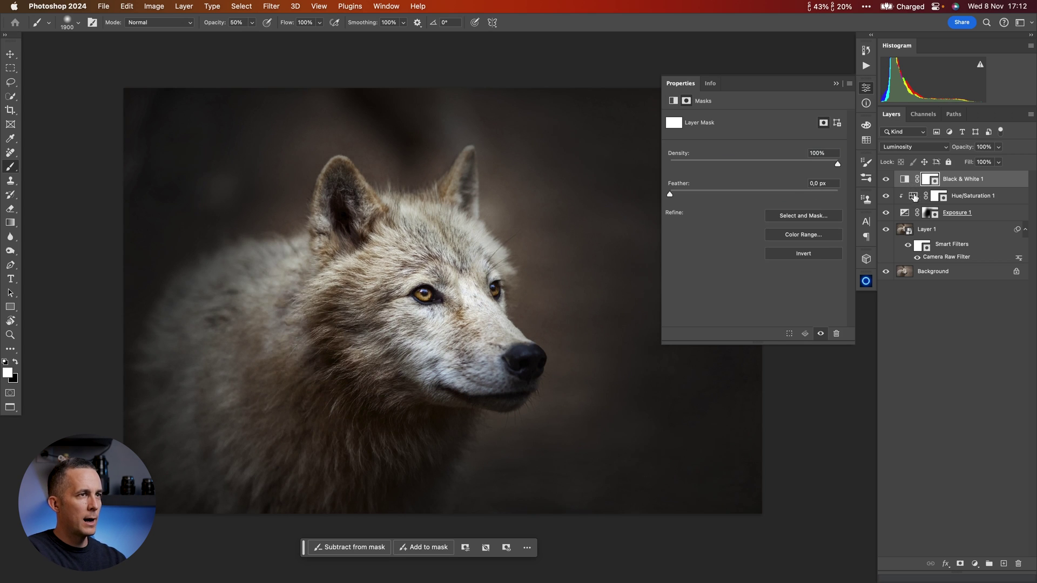
click(905, 180)
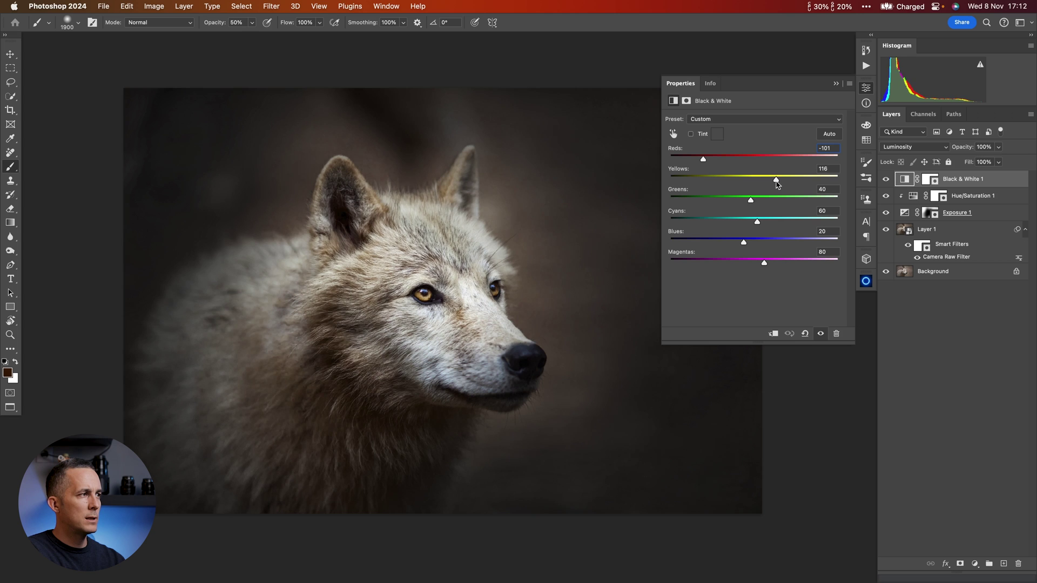
- Invert the Black & White 1 layer mask to black and make white the foreground colour
click(932, 182)
key(super+i)
key(x)
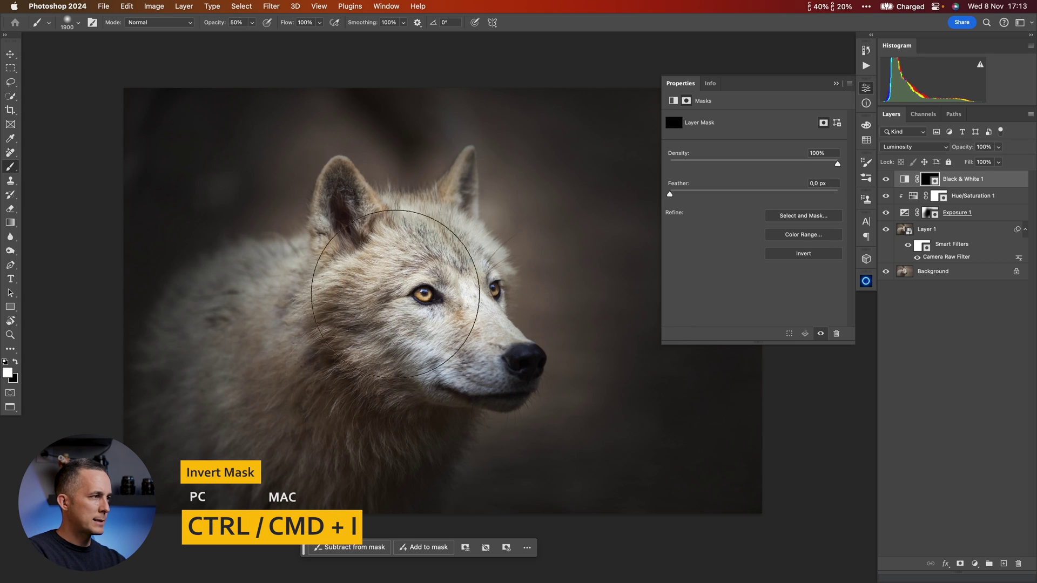
- Paint white on the Black & White mask over the fur behind the wolf's cheek with a 1200 px brush
key(bracketleft)
key(bracketleft)
key(bracketleft)
key(bracketleft)
key(bracketleft)
key(bracketleft)
key(bracketleft)
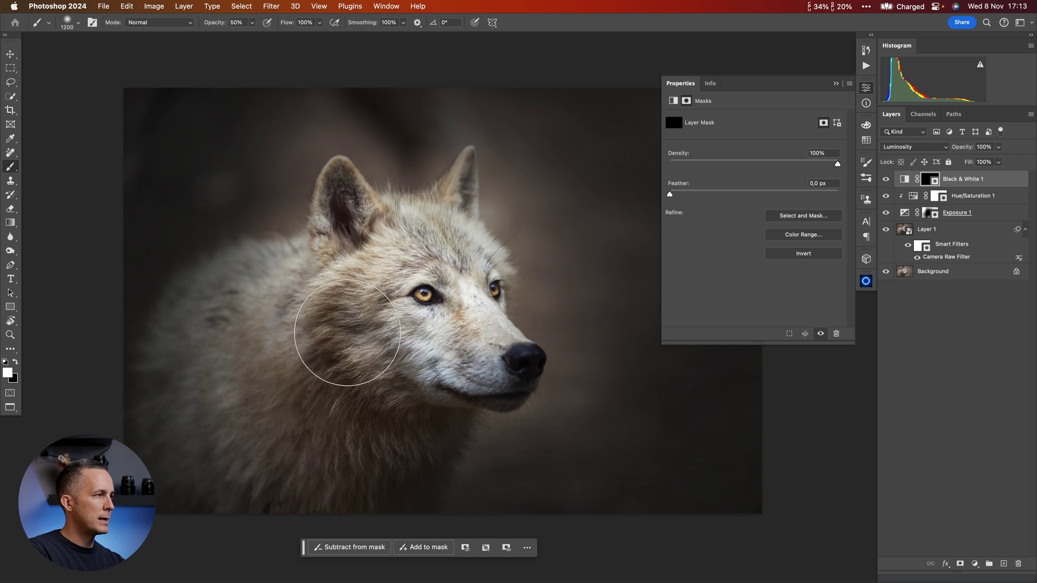
mouse_move(350, 325)
mouse_down()
mouse_move(304, 395)
mouse_move(338, 333)
mouse_move(333, 414)
mouse_move(361, 363)
mouse_up()
- Extend the Black & White mask over the neck fur and around the wolf's near ear with 900 px and 400 px brushes
key(bracketleft)
key(bracketleft)
key(bracketleft)
key(bracketleft)
key(bracketleft)
key(bracketleft)
key(bracketleft)
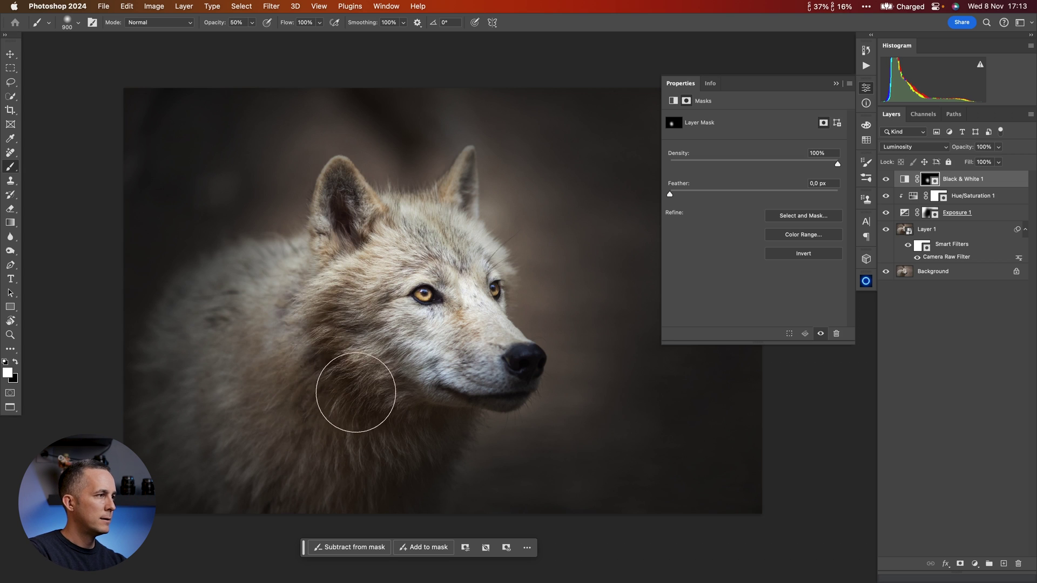
key(bracketleft)
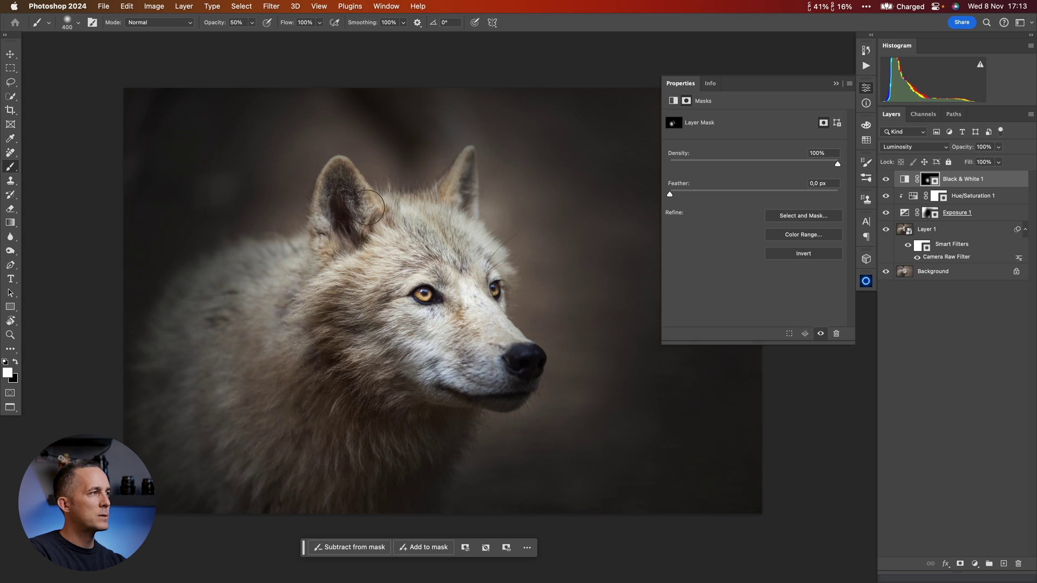
key(bracketleft)
key(bracketleft)
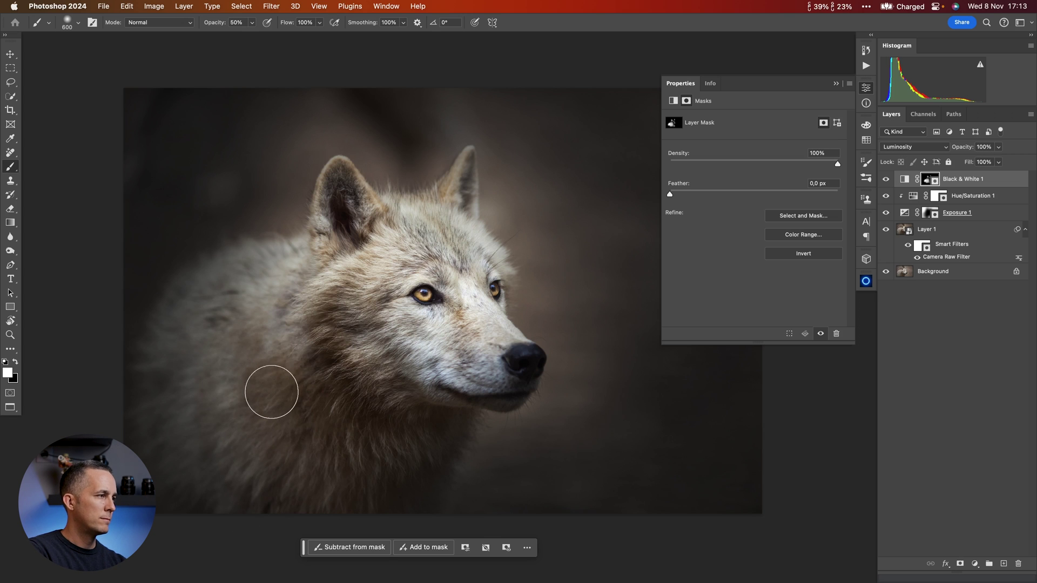
- Refine the Black & White mask across the shoulder, chest and finer fur areas with brushes between 600 px and 100 px
key(bracketleft)
key(bracketleft)
key(bracketleft)
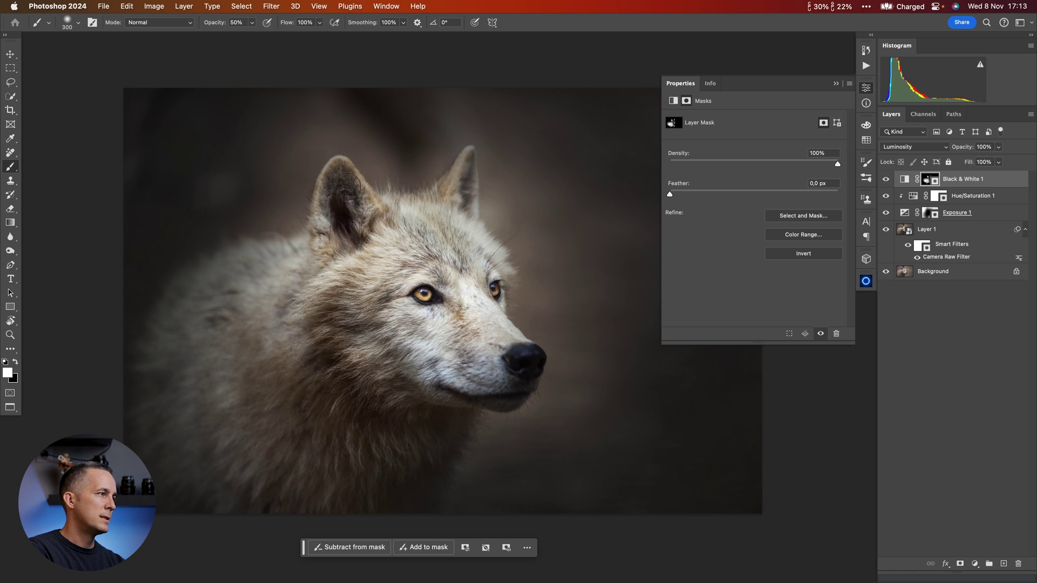
key(bracketright)
key(bracketright)
key(bracketright)
key(bracketright)
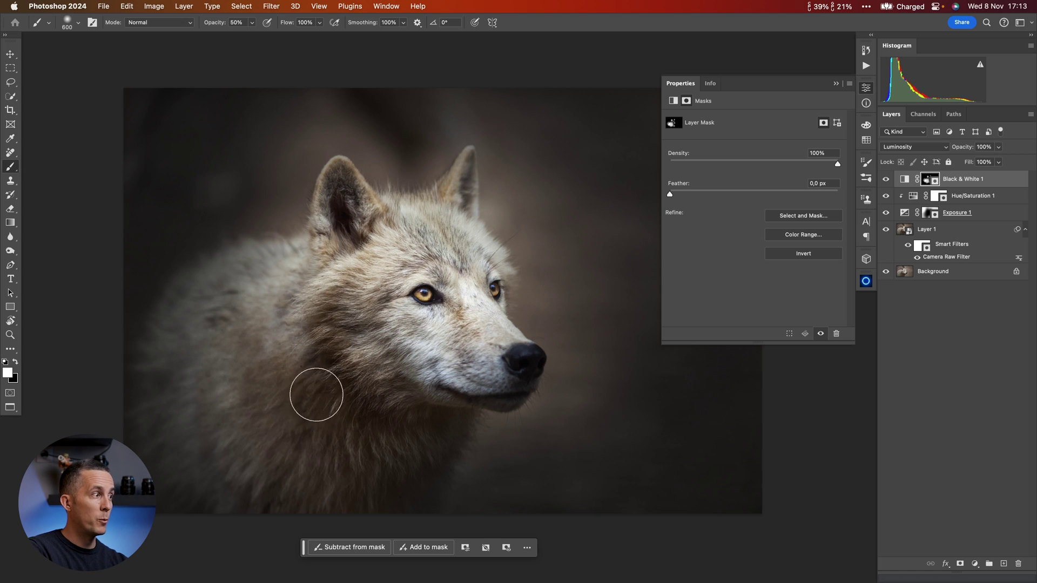
key(bracketleft)
key(bracketleft)
key(bracketleft)
key(bracketleft)
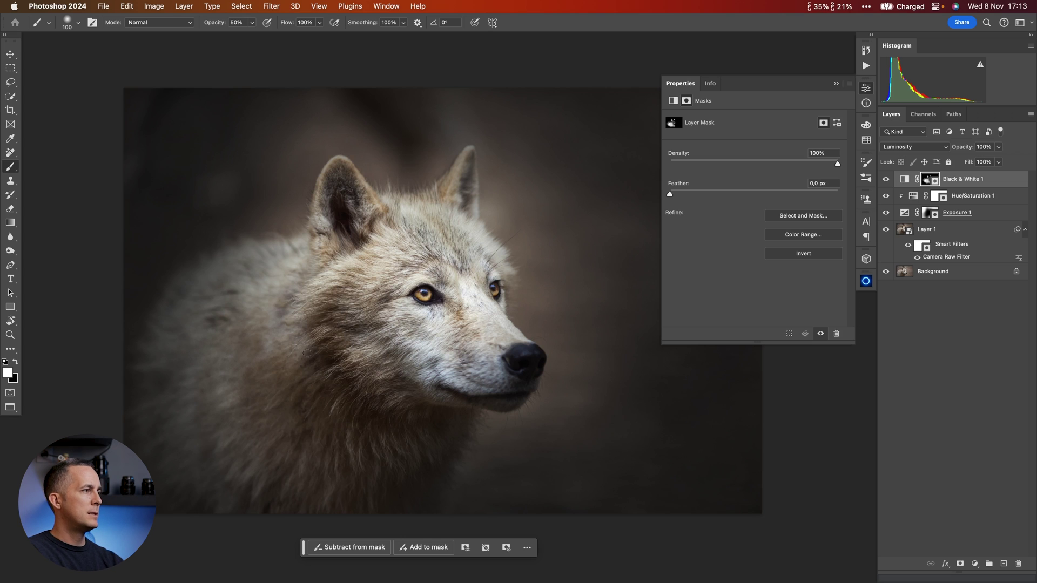
- Add a Gradient Map adjustment layer above the Black & White 1 layer
scroll(313, 342, down, 3)
scroll(378, 313, up, 2)
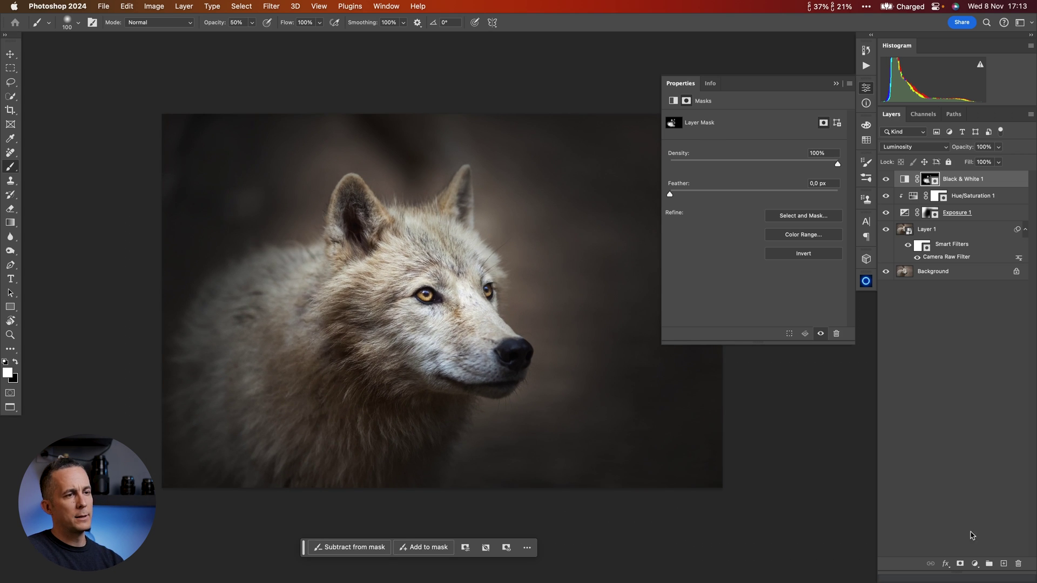
click(975, 565)
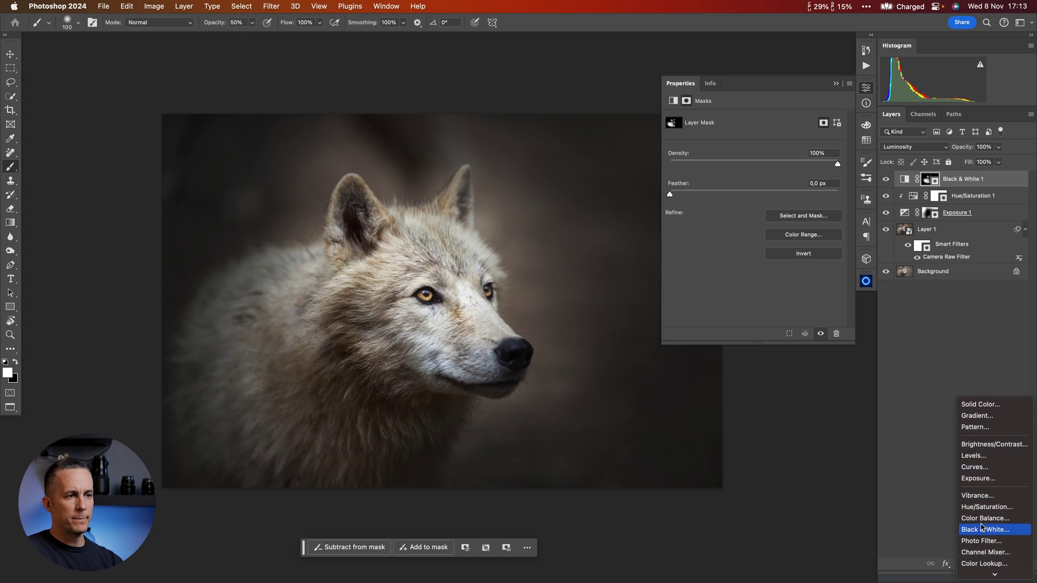
mouse_move(994, 575)
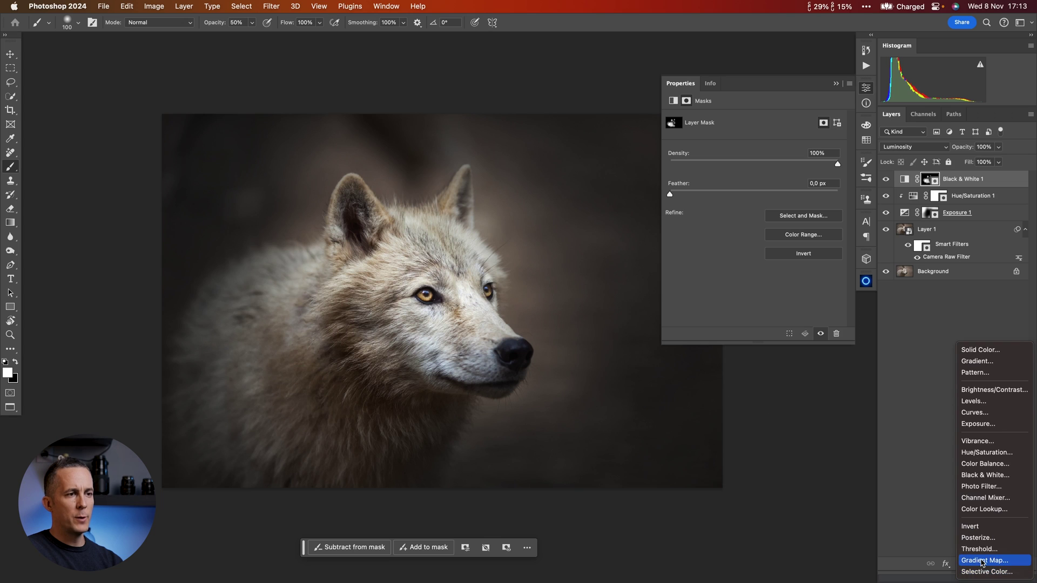
click(985, 561)
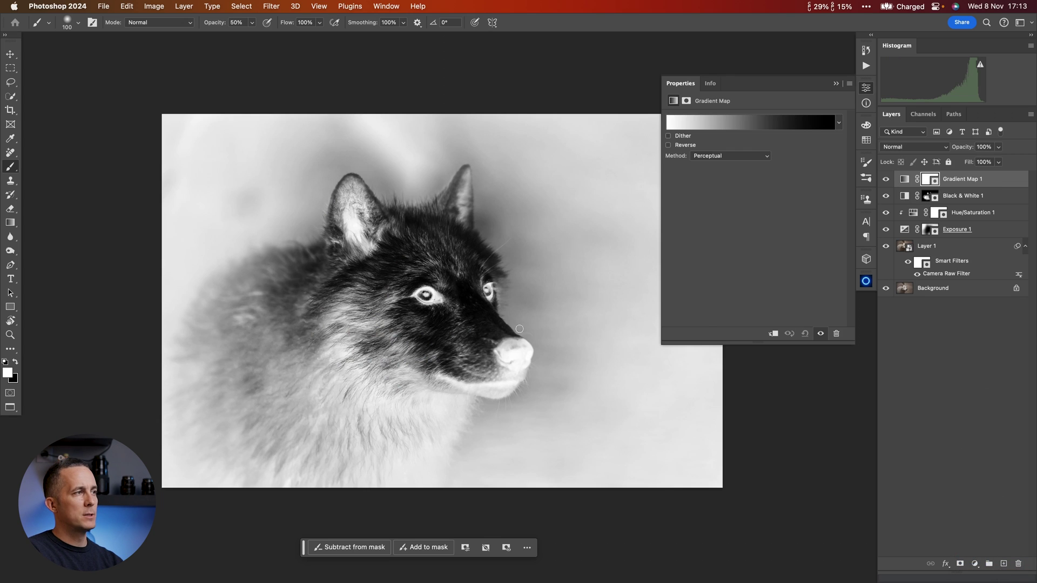
- Make the Gradient Map's gradient run from black to white, with the white stop at location 100
click(760, 124)
drag(875, 323, 690, 282)
mouse_move(624, 467)
mouse_down()
mouse_move(775, 490)
mouse_move(821, 491)
mouse_move(827, 469)
mouse_move(729, 487)
mouse_move(626, 468)
mouse_up()
drag(824, 467, 846, 467)
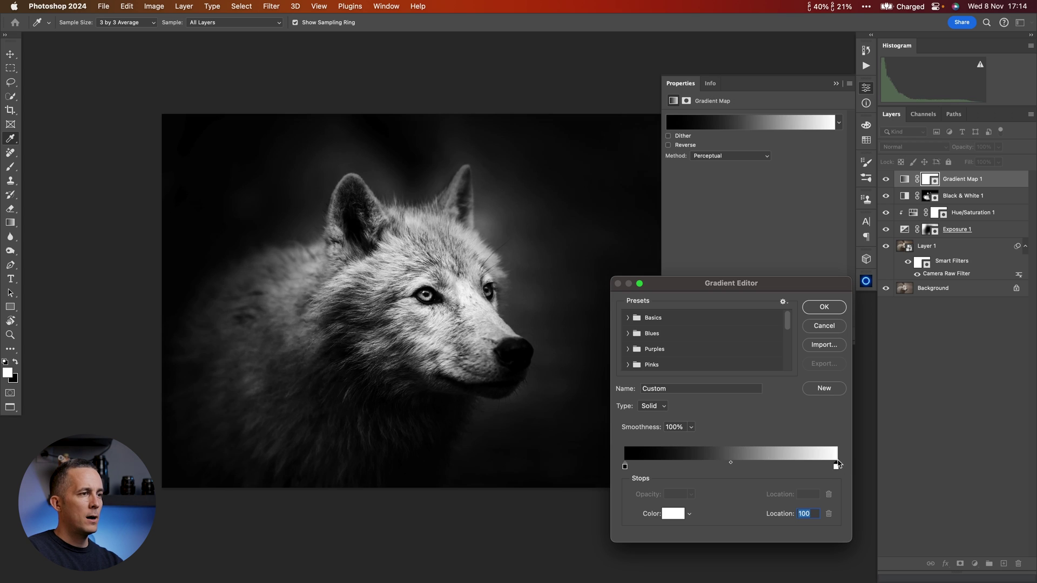
- Add a middle stop to the gradient, colour it dark brown #351401 and place it at location 21
click(722, 469)
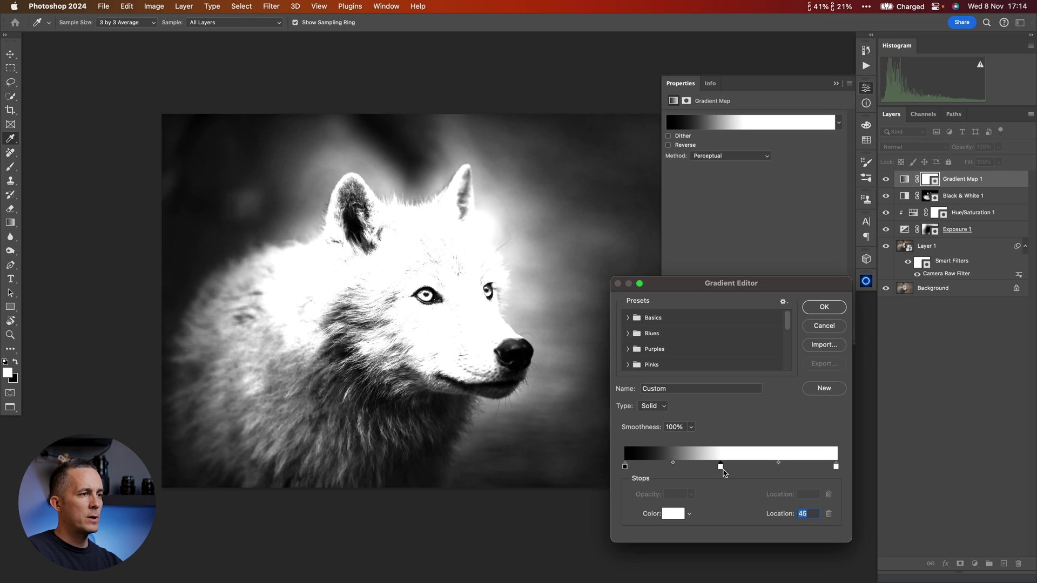
click(672, 514)
click(887, 516)
drag(912, 546, 912, 532)
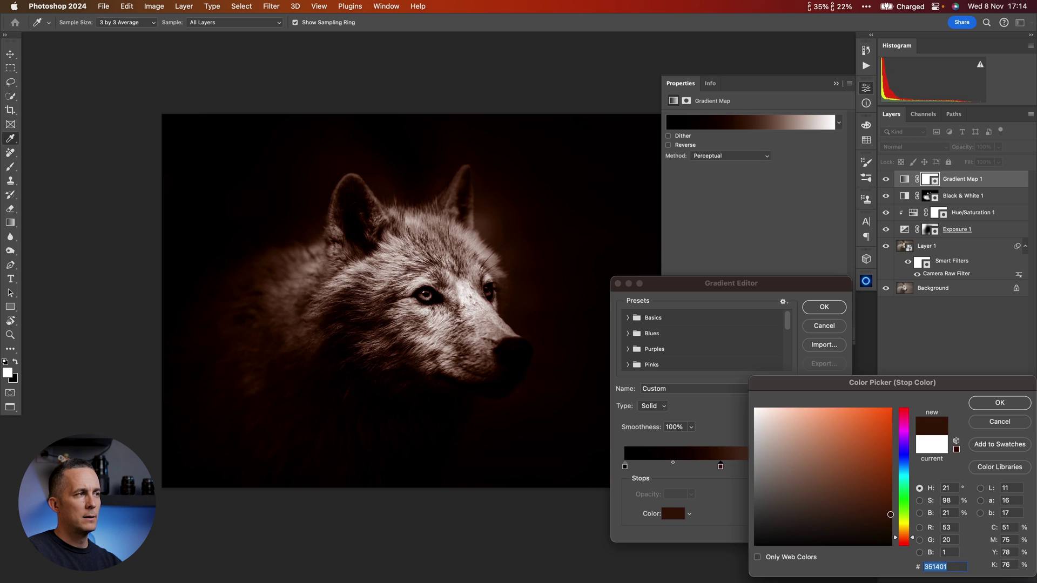
click(996, 408)
drag(721, 469, 670, 470)
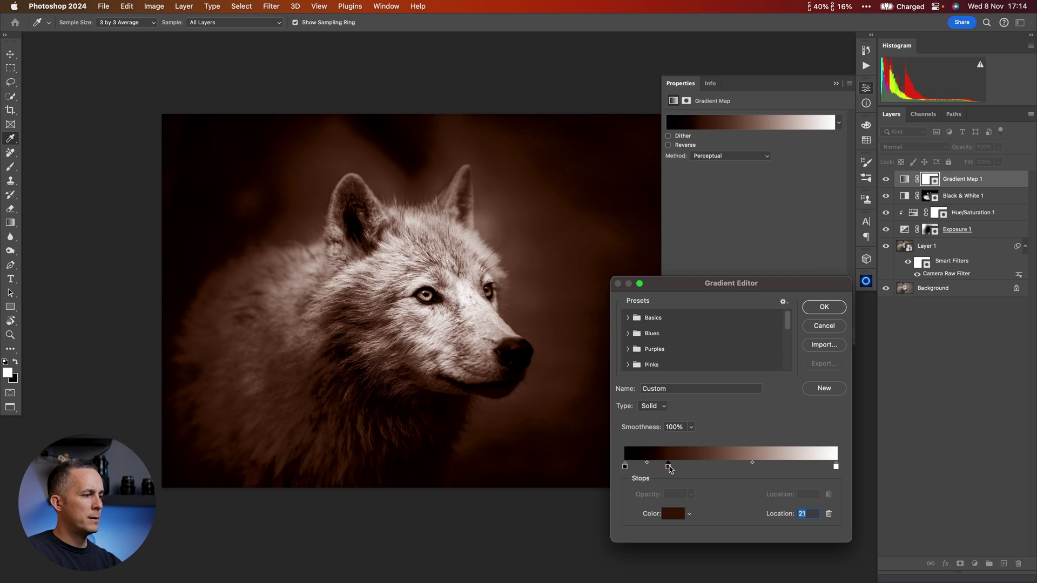
click(824, 308)
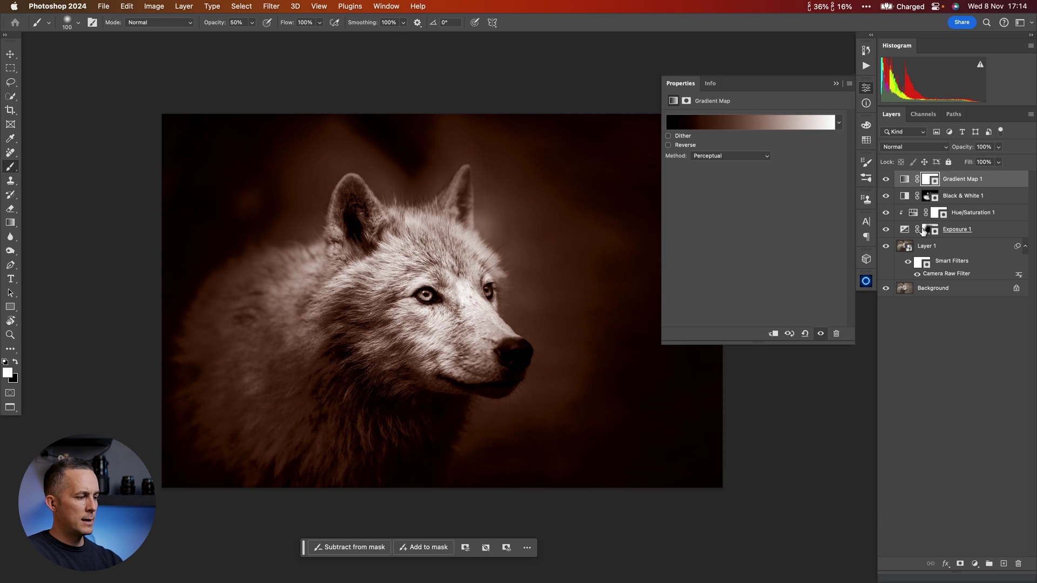
- Invert the Gradient Map 1 mask and paint the brown toning onto the neck fur with a 500 px white brush
key(super+i)
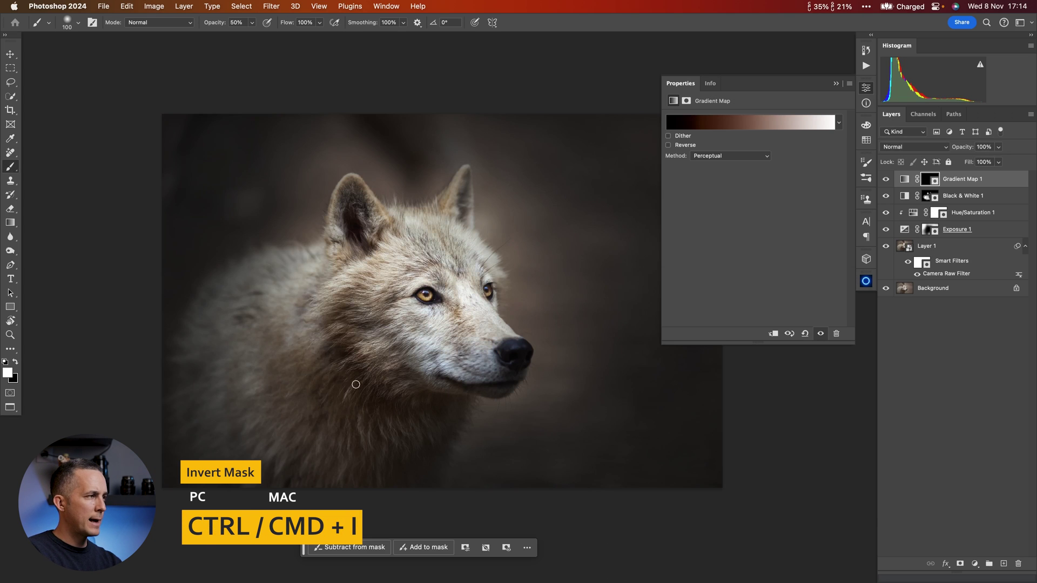
key(bracketright)
key(bracketright)
key(bracketright)
key(bracketright)
key(bracketright)
key(bracketright)
key(bracketright)
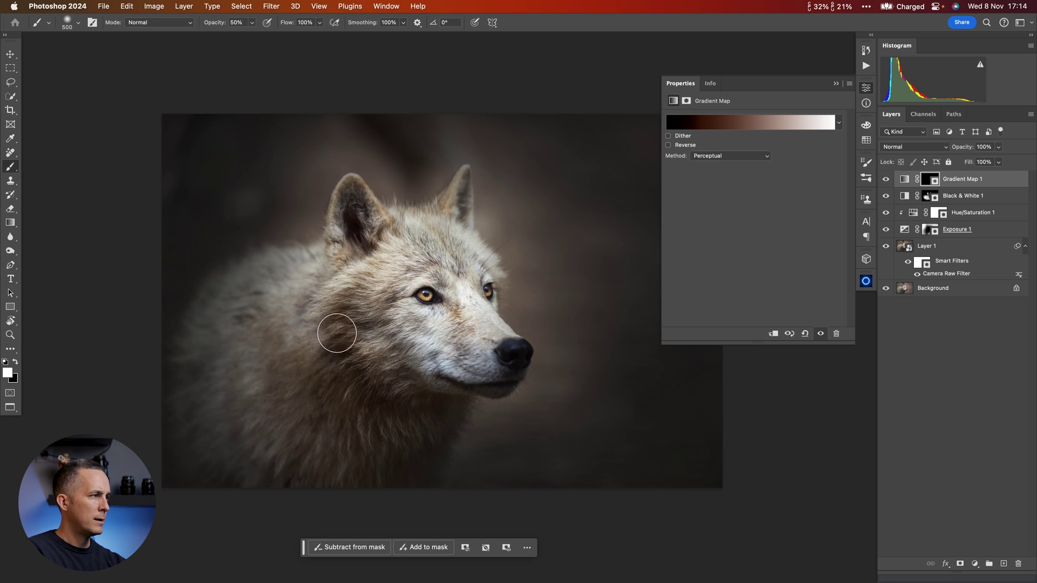
mouse_move(357, 380)
mouse_down()
mouse_move(387, 423)
mouse_move(332, 319)
mouse_move(346, 278)
mouse_move(349, 286)
mouse_up()
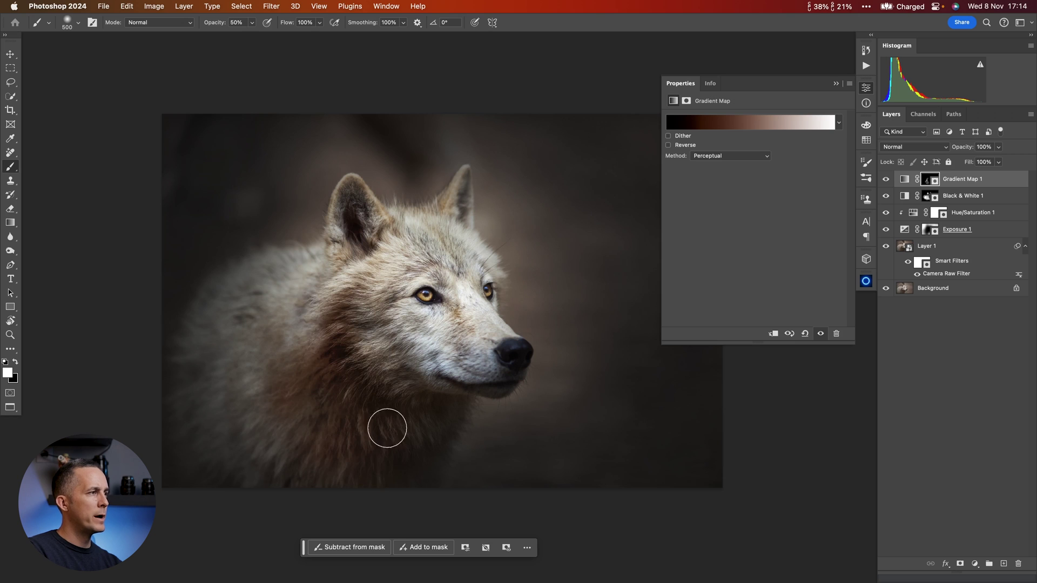
- Paint the brown toning onto the wolf's chest, shoulder and back with 400 px and 1100 px brushes
key(bracketleft)
key(bracketleft)
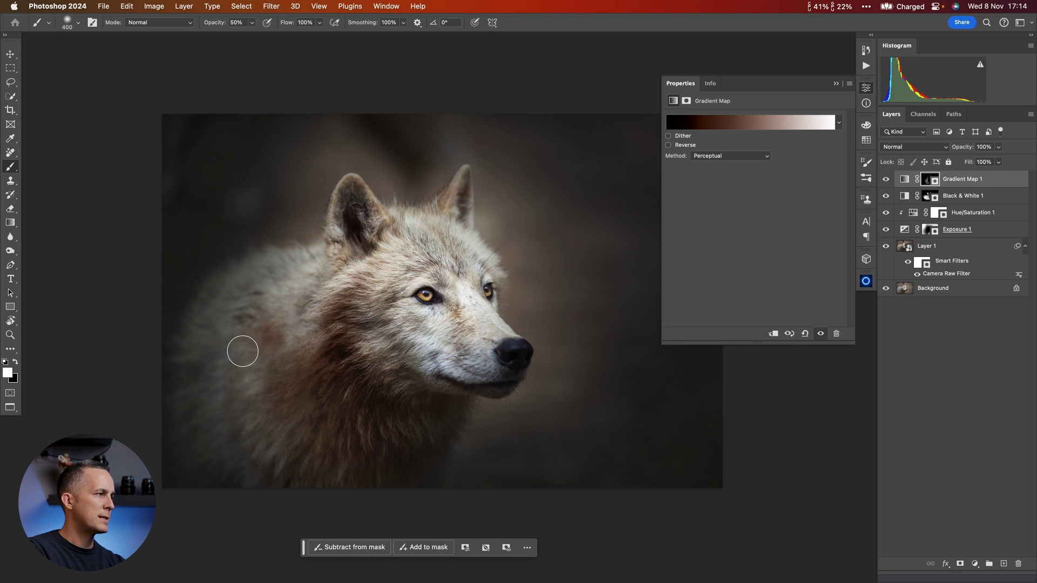
key(bracketright)
key(bracketright)
key(bracketright)
key(bracketright)
key(bracketright)
key(bracketright)
key(bracketright)
key(bracketright)
key(bracketright)
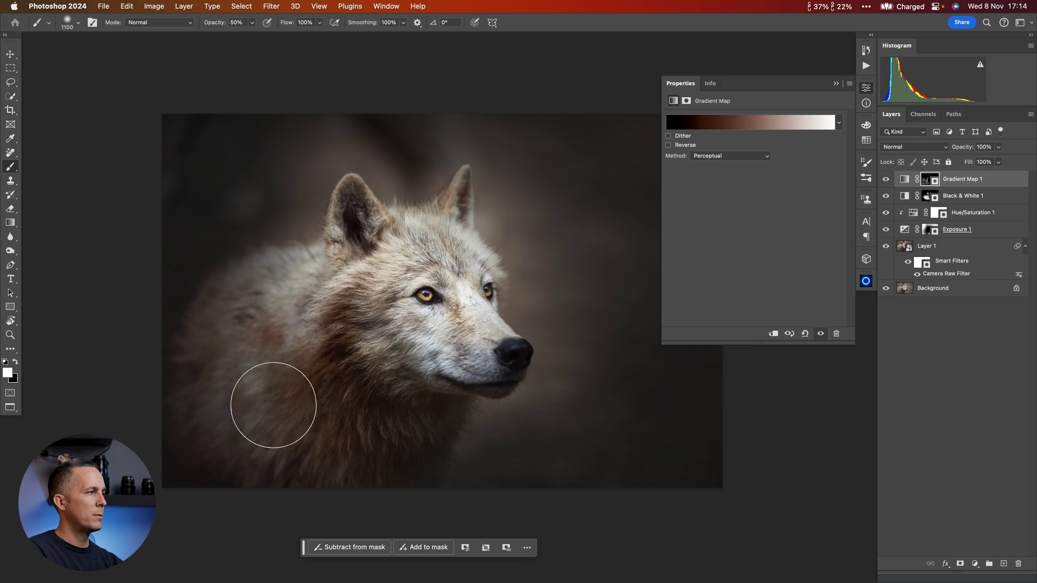
- Add brown toning around the wolf's jaw, mouth and neck with 100 px and 150 px brushes
key(bracketleft)
key(bracketleft)
key(bracketleft)
key(bracketleft)
key(bracketleft)
key(bracketleft)
key(bracketleft)
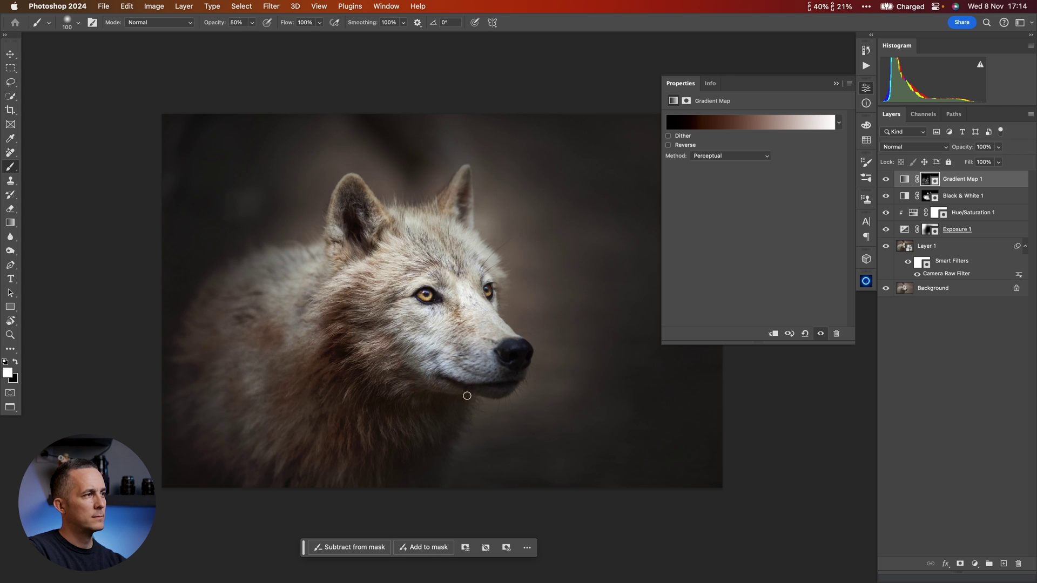
key(bracketleft)
key(bracketleft)
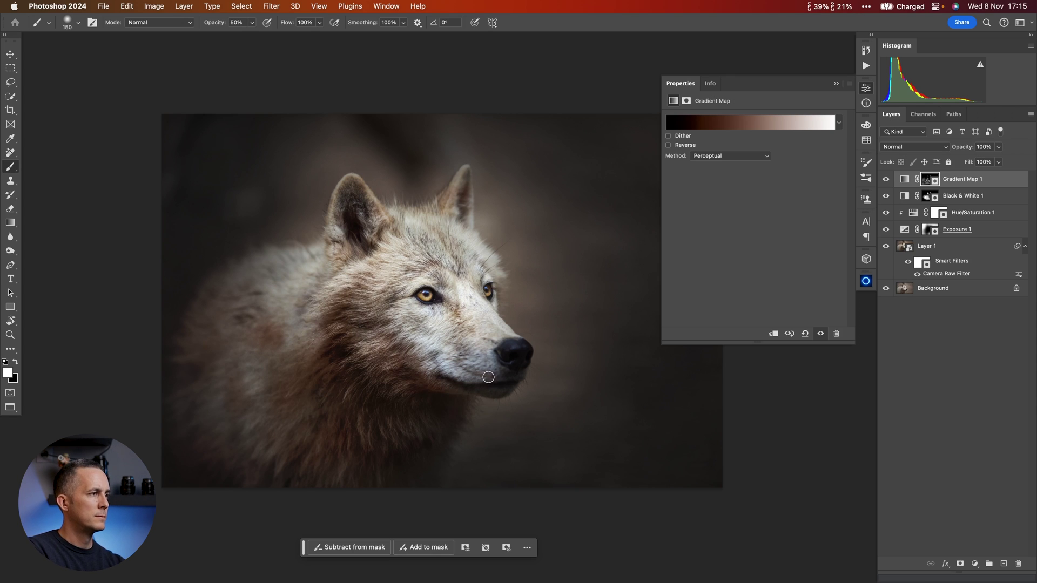
click(332, 368)
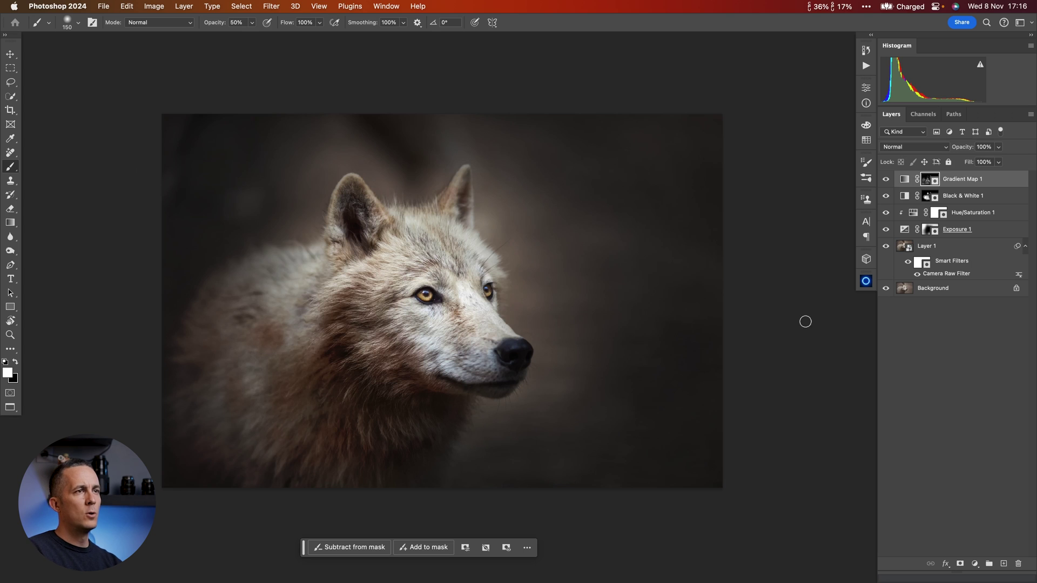
- Paint white on the Exposure 1 mask over the wolf's back, shoulder and surrounding background with 900 px to 1200 px brushes
click(925, 231)
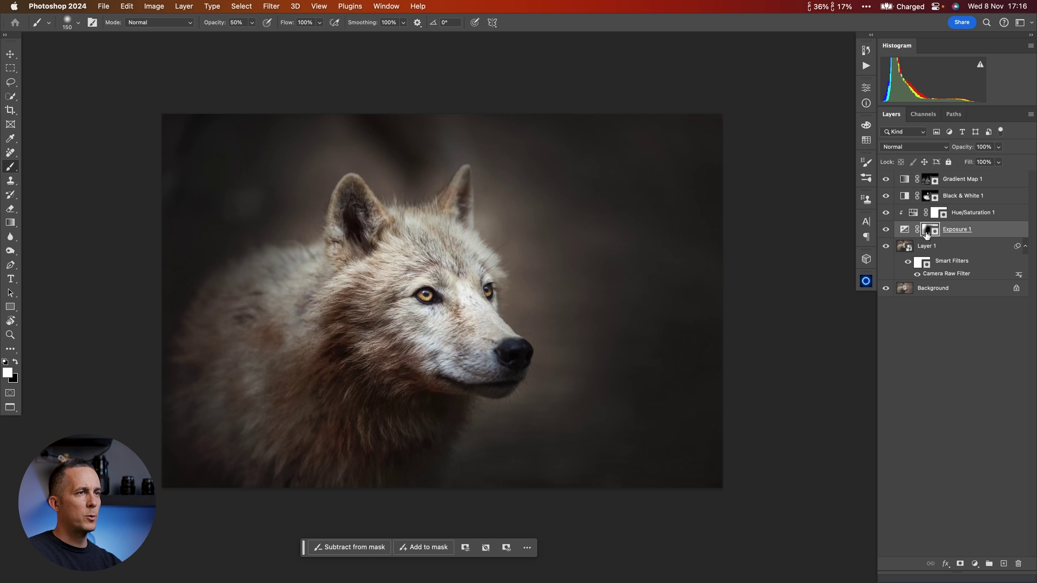
key(bracketright)
key(bracketright)
key(bracketright)
key(bracketright)
key(bracketright)
key(bracketright)
key(bracketright)
key(bracketright)
key(bracketright)
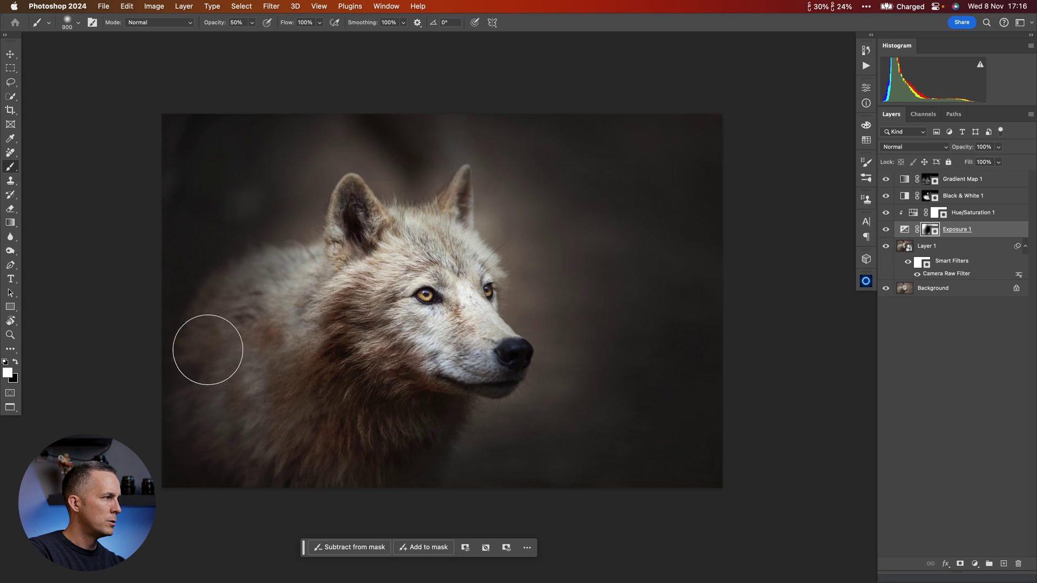
mouse_move(238, 326)
mouse_down()
mouse_move(227, 255)
mouse_move(202, 371)
mouse_move(248, 491)
mouse_move(248, 444)
mouse_move(234, 410)
mouse_move(234, 273)
mouse_move(192, 325)
mouse_move(204, 269)
mouse_move(190, 428)
mouse_move(269, 454)
mouse_move(297, 379)
mouse_up()
mouse_move(533, 296)
mouse_down()
mouse_move(581, 317)
mouse_move(566, 409)
mouse_move(533, 430)
mouse_move(521, 167)
mouse_move(484, 162)
mouse_move(526, 169)
mouse_move(283, 116)
mouse_move(270, 134)
mouse_move(622, 152)
mouse_move(610, 262)
mouse_up()
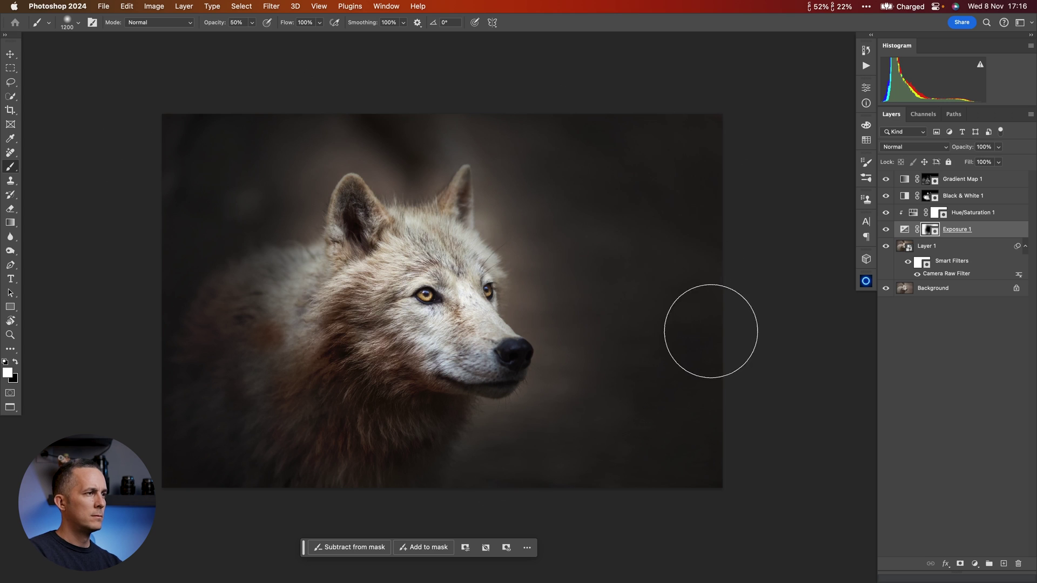
- Make black the foreground colour and select the Gradient Map 1 layer
key(x)
key(x)
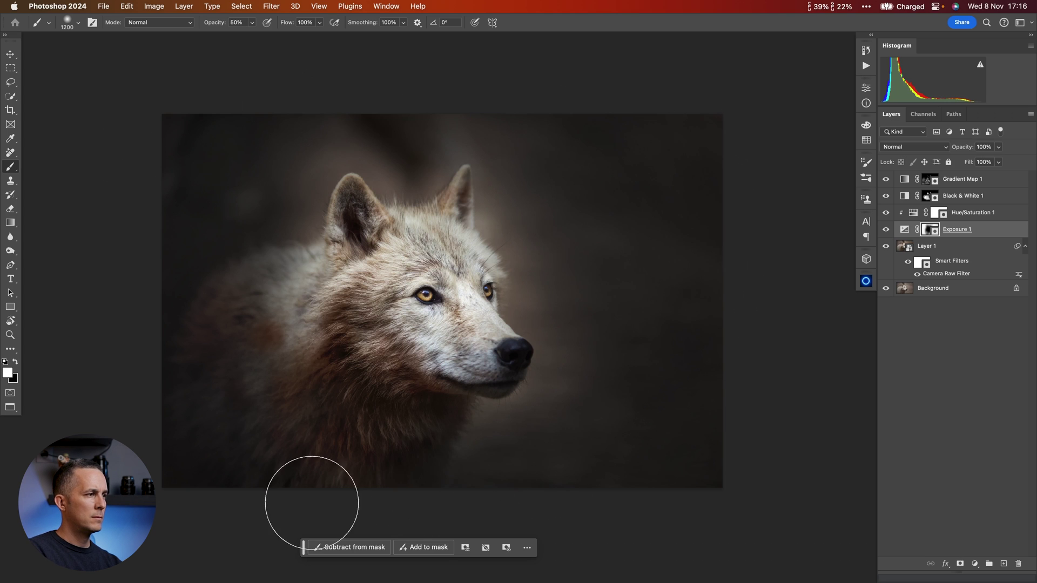
key(x)
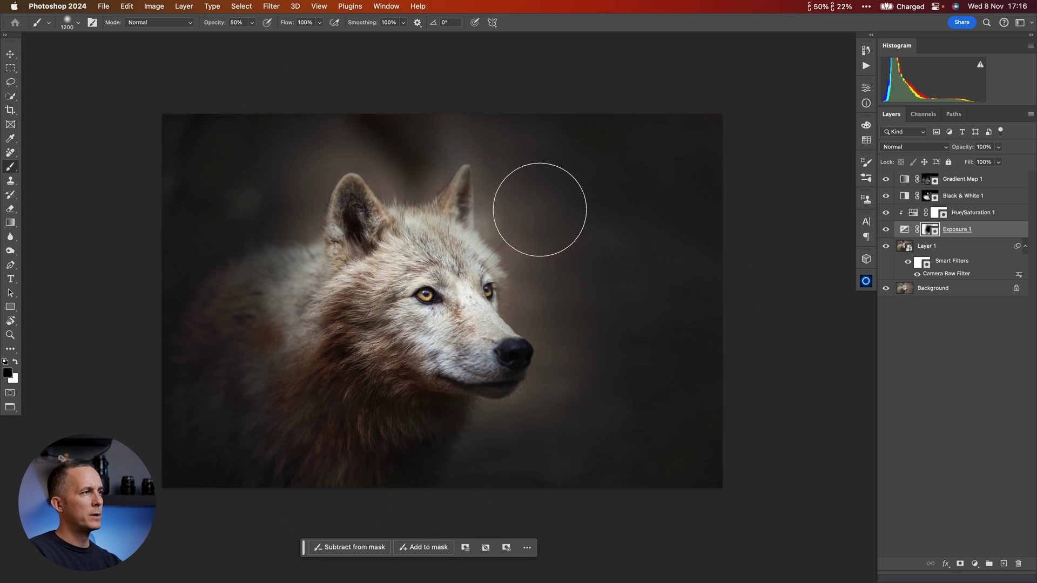
click(913, 183)
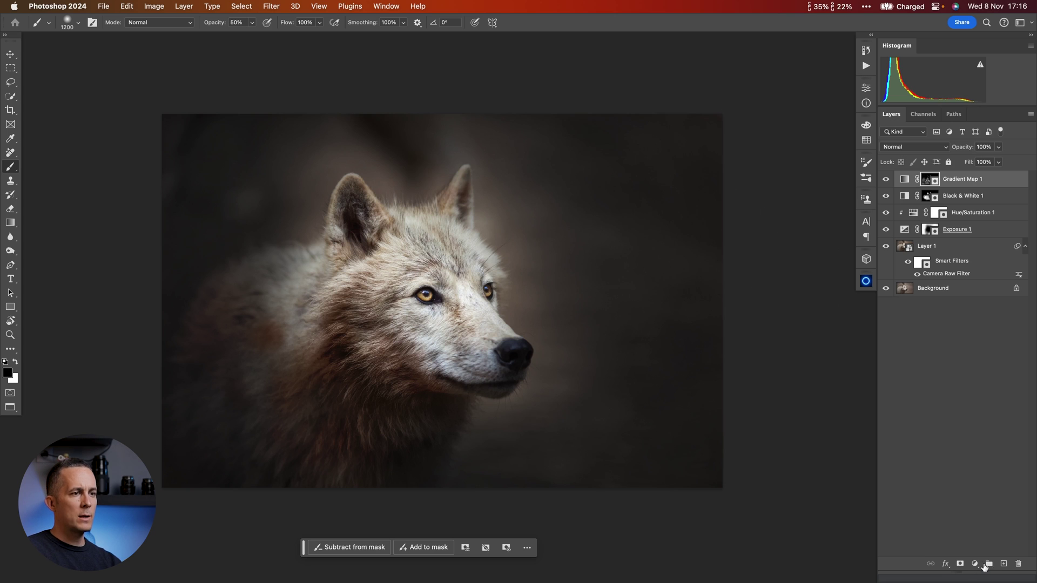
- Add a Curves layer with the midtones lowered to input 151, output 79, invert its mask to black and name it B
click(975, 563)
click(980, 465)
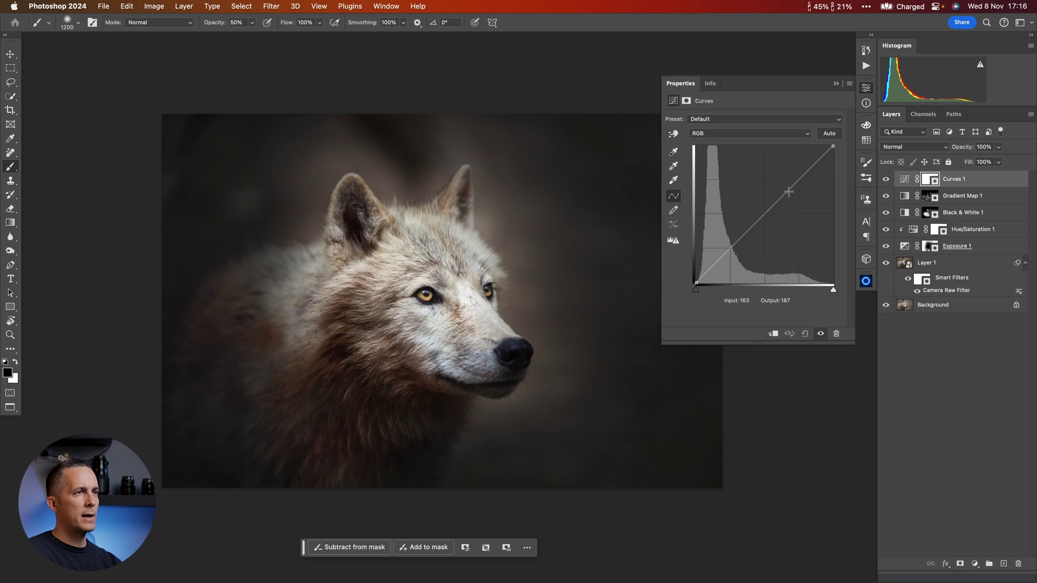
drag(765, 215, 787, 238)
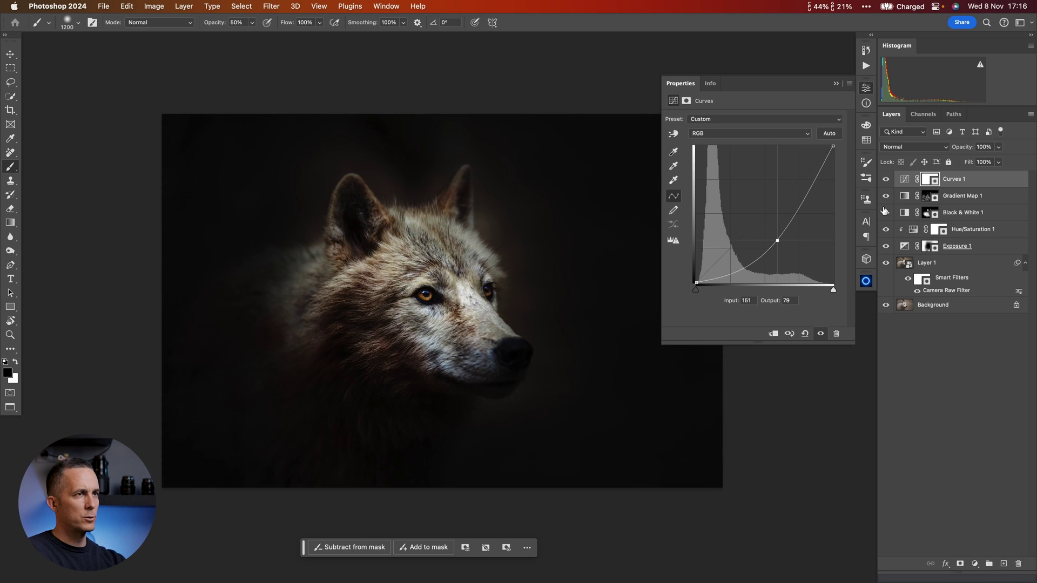
key(super+i)
double_click(953, 180)
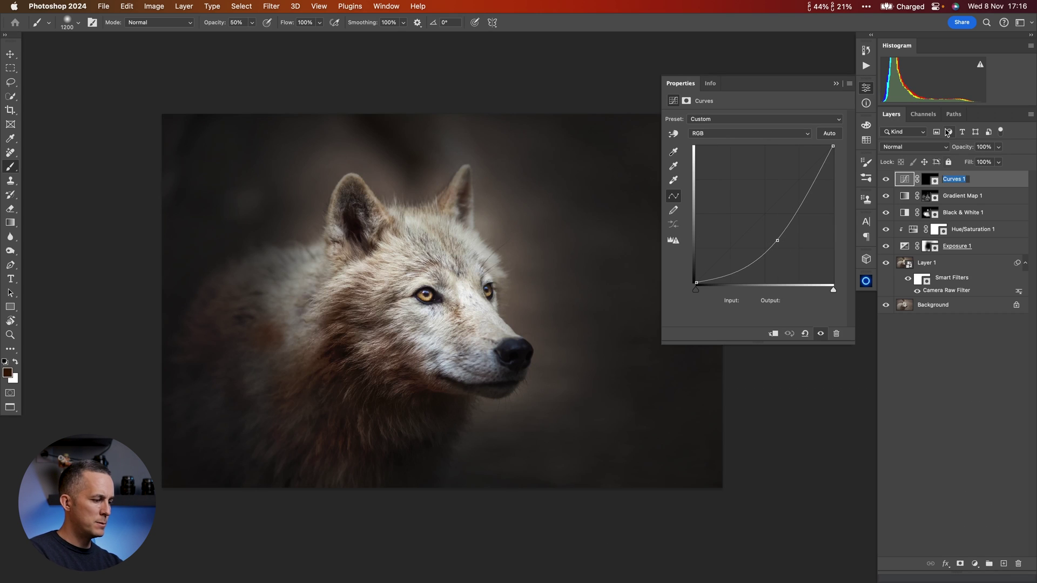
- Add a second Curves layer with the midtones raised to input 96, output 167, invert its mask to black and name it D
click(974, 563)
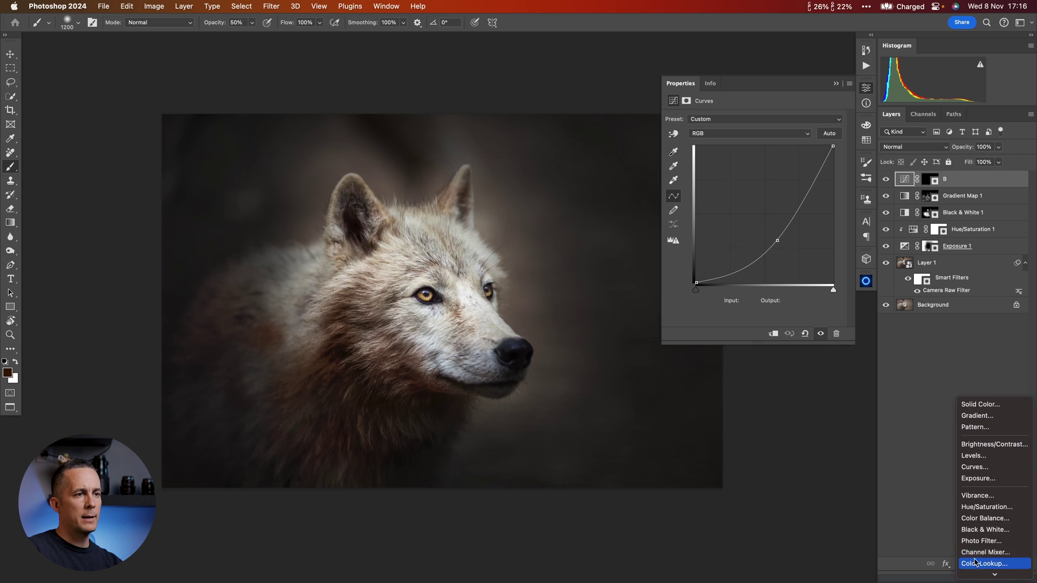
click(989, 469)
drag(757, 222, 747, 193)
key(super+i)
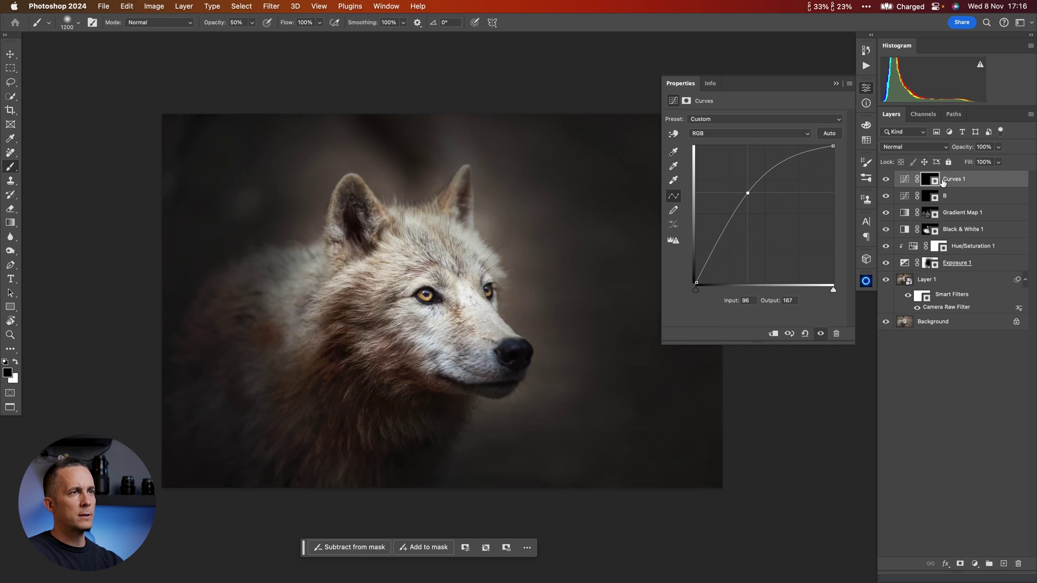
double_click(957, 179)
text(D)
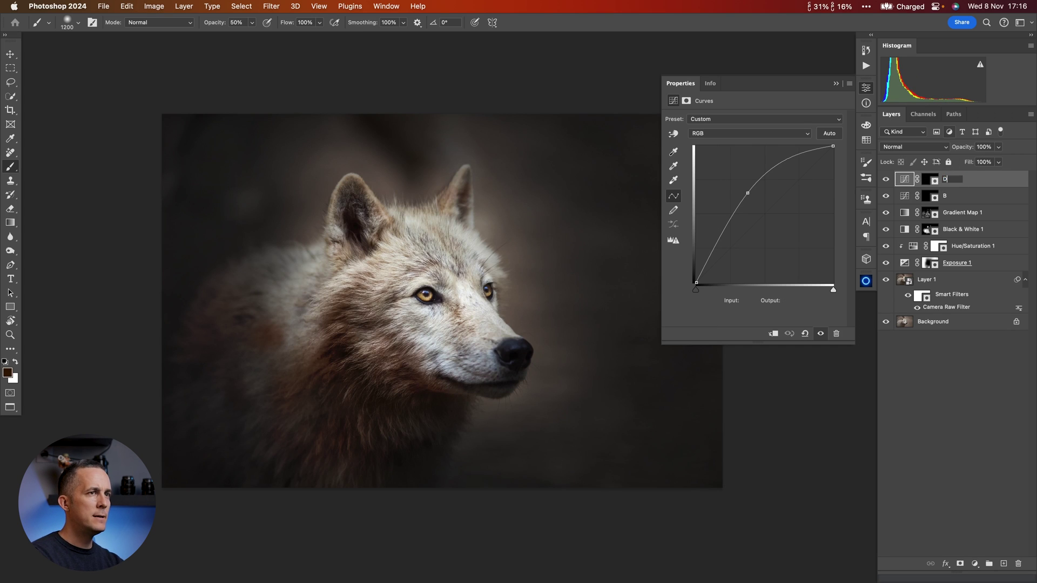
- Select the D layer's mask and reduce the brush size to 300 px
click(929, 180)
key(super+plus)
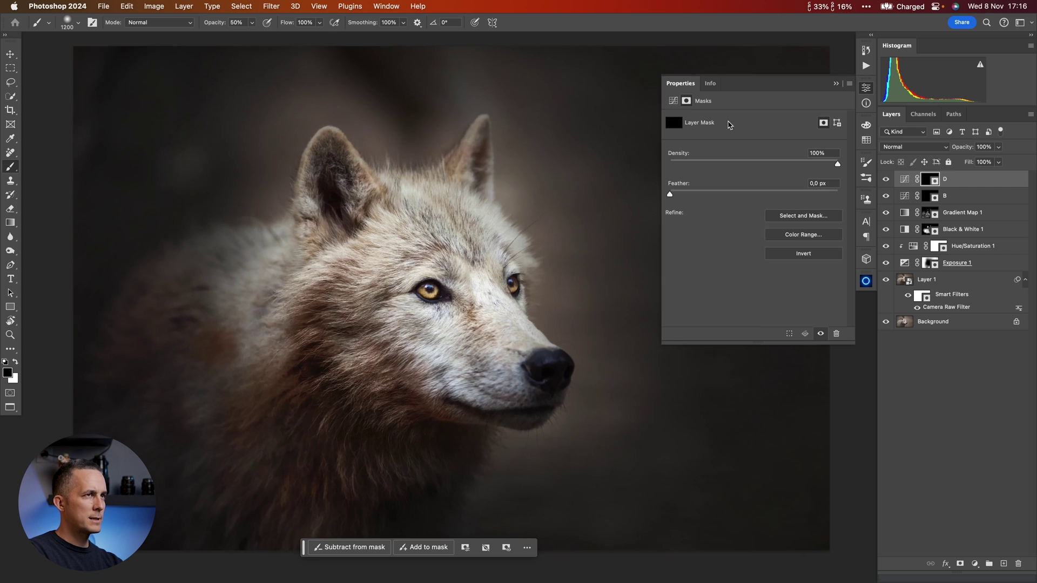
click(834, 83)
scroll(477, 285, up, 2)
key(bracketleft)
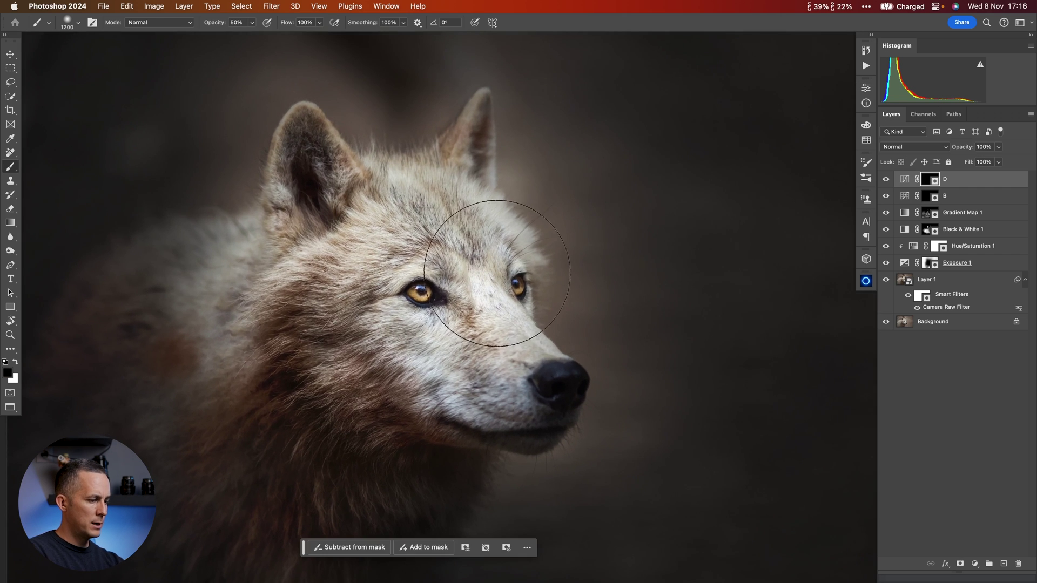
key(bracketleft)
key(bracketleft)
key(bracketleft)
key(bracketleft)
key(bracketleft)
key(bracketleft)
key(bracketleft)
key(bracketleft)
- Select the B layer's mask, enlarge the brush to 600 px and set the layer's blend mode to Luminosity
click(927, 198)
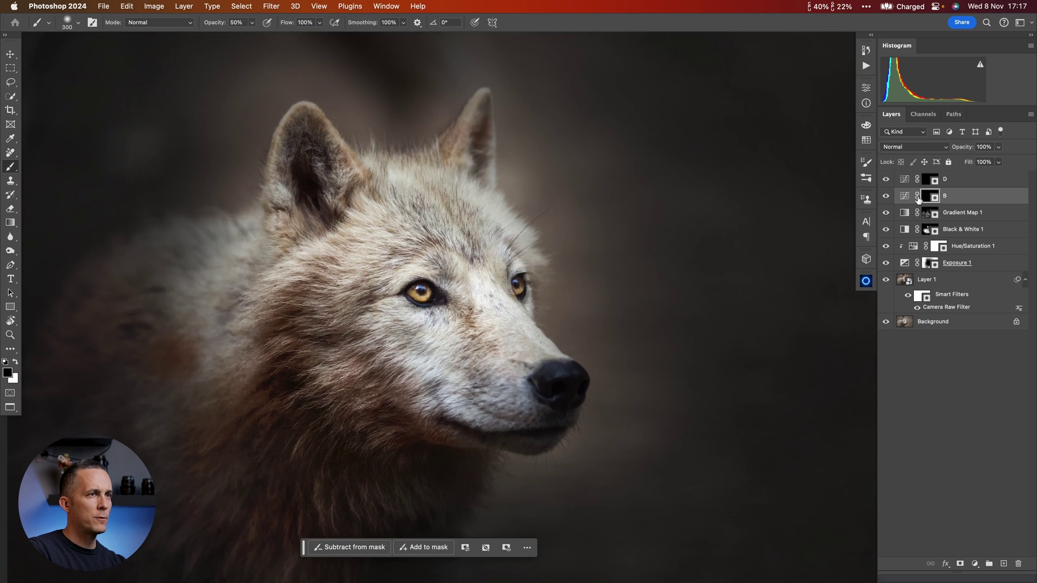
key(bracketright)
key(bracketright)
key(bracketright)
click(914, 147)
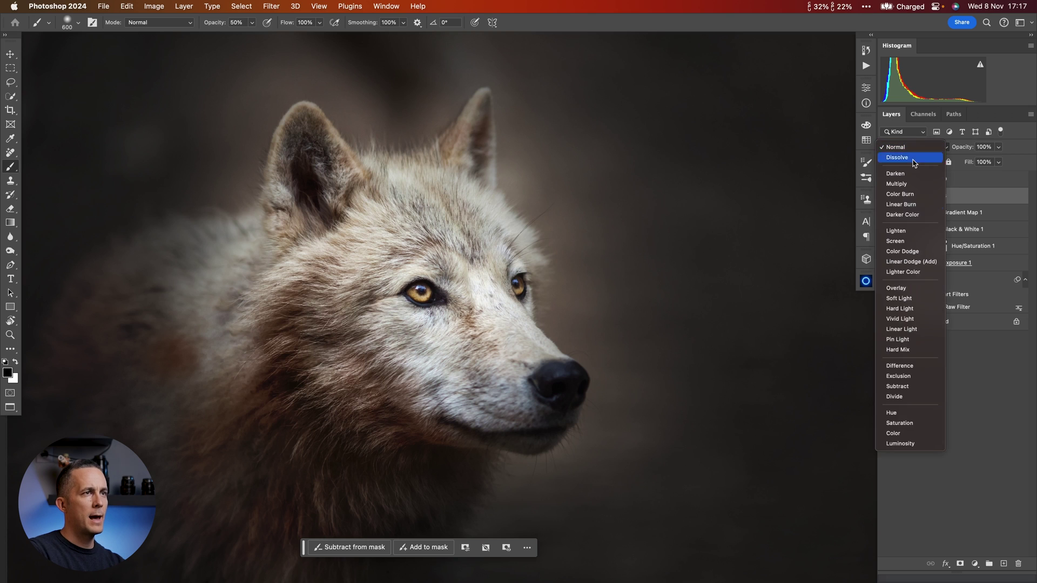
click(901, 444)
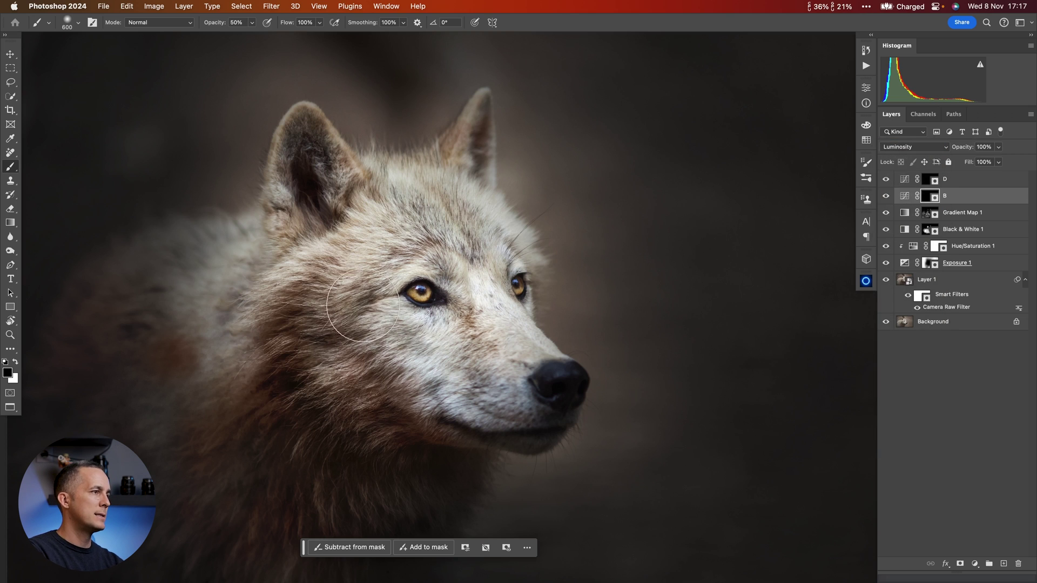
- Make white the foreground colour and paint on the B mask around the wolf's cheek and jaw with a brush reduced to 125 px
key(x)
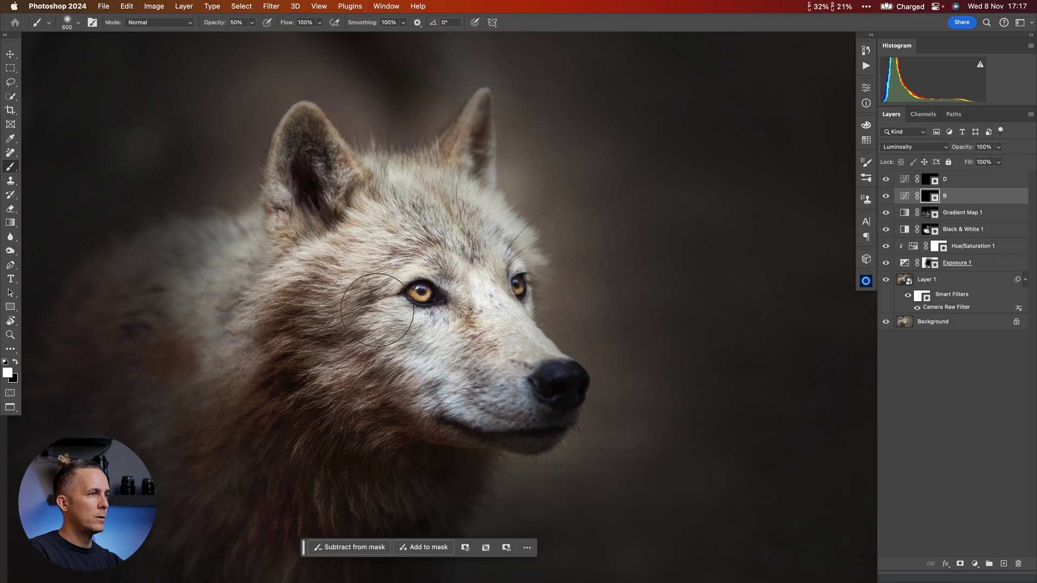
key(bracketleft)
key(bracketleft)
key(bracketleft)
key(bracketleft)
key(bracketleft)
key(bracketleft)
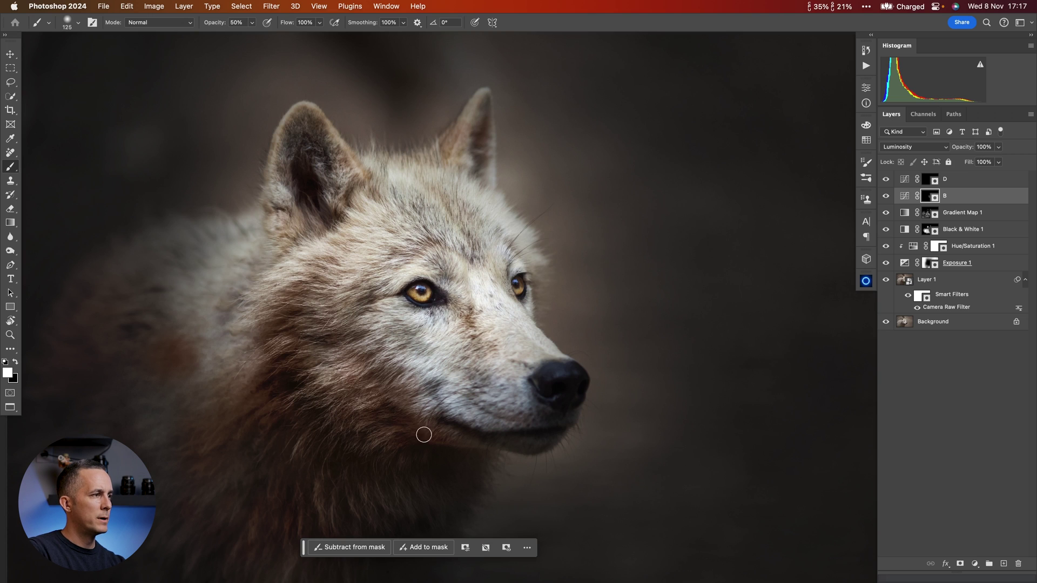
- Darken the wolf's shoulder and near ear on the B mask with 400 px and 200 px brushes
key(bracketright)
key(bracketright)
key(bracketright)
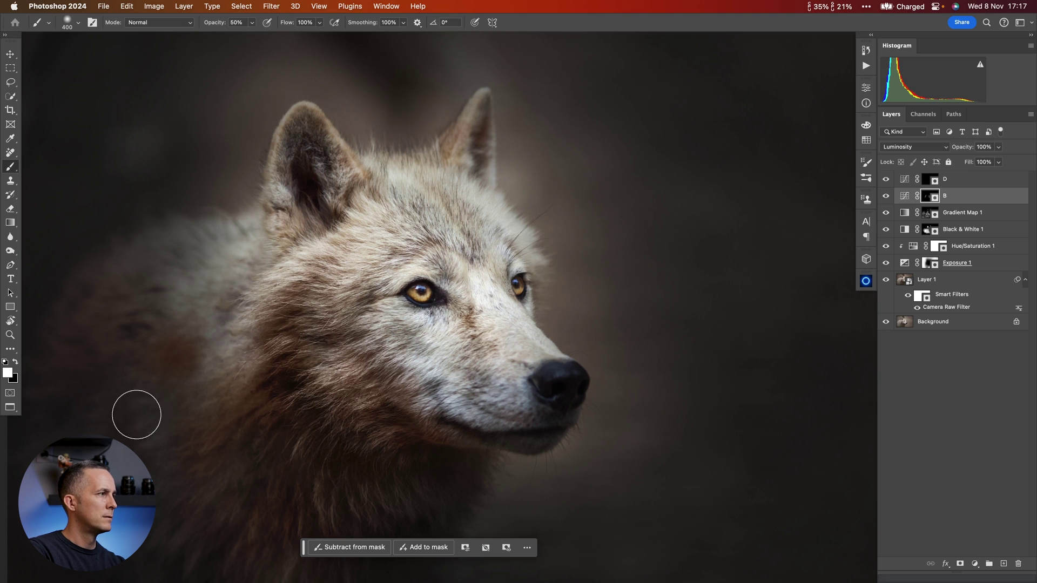
key(bracketleft)
key(bracketleft)
key(bracketleft)
key(bracketleft)
key(bracketleft)
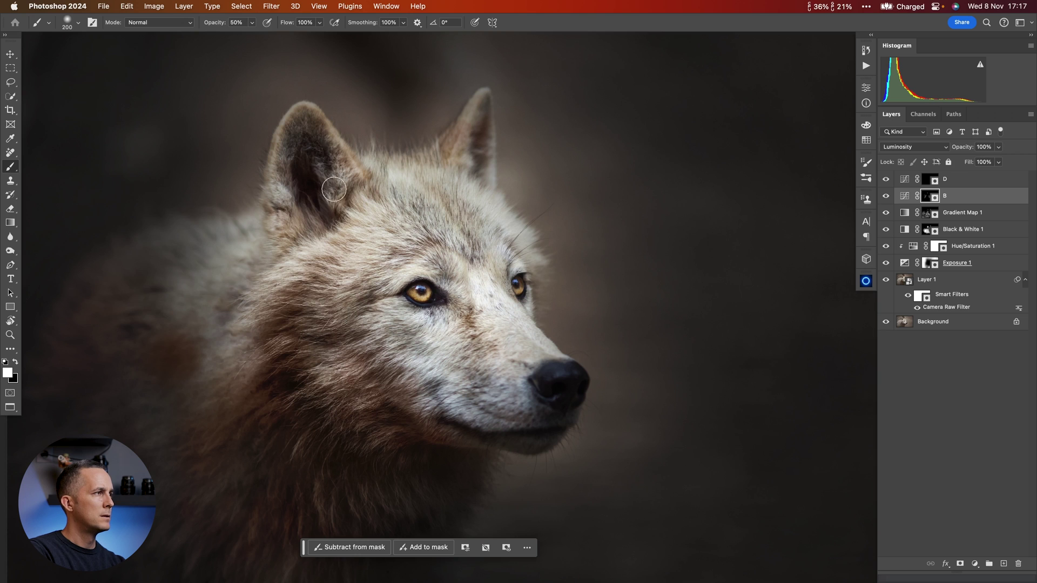
- Darken the far ear, neck fur and lower muzzle on the B mask with 250 px, 200 px and 400 px brushes
key(bracketright)
key(bracketright)
key(bracketright)
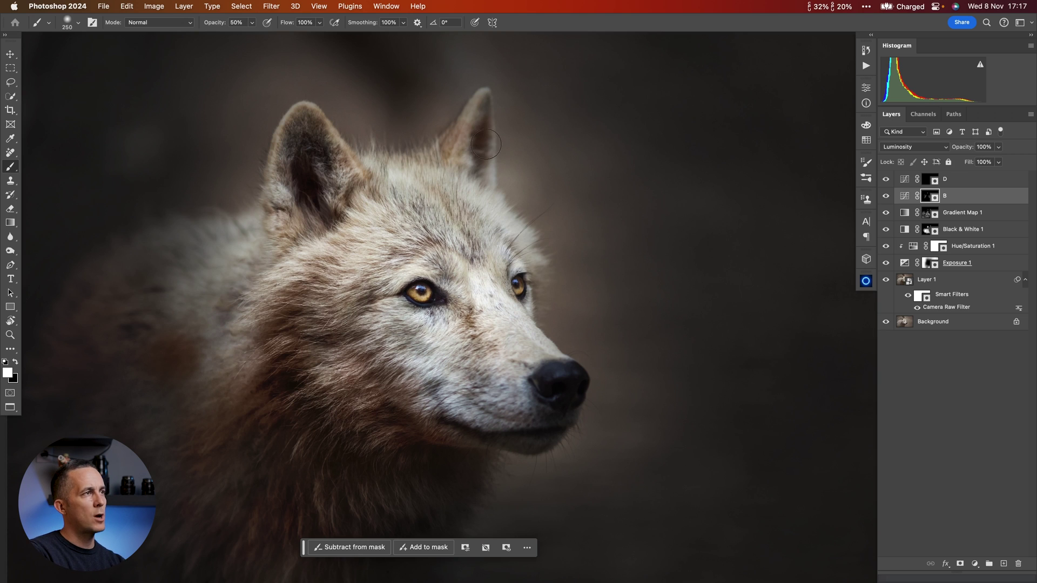
key(bracketleft)
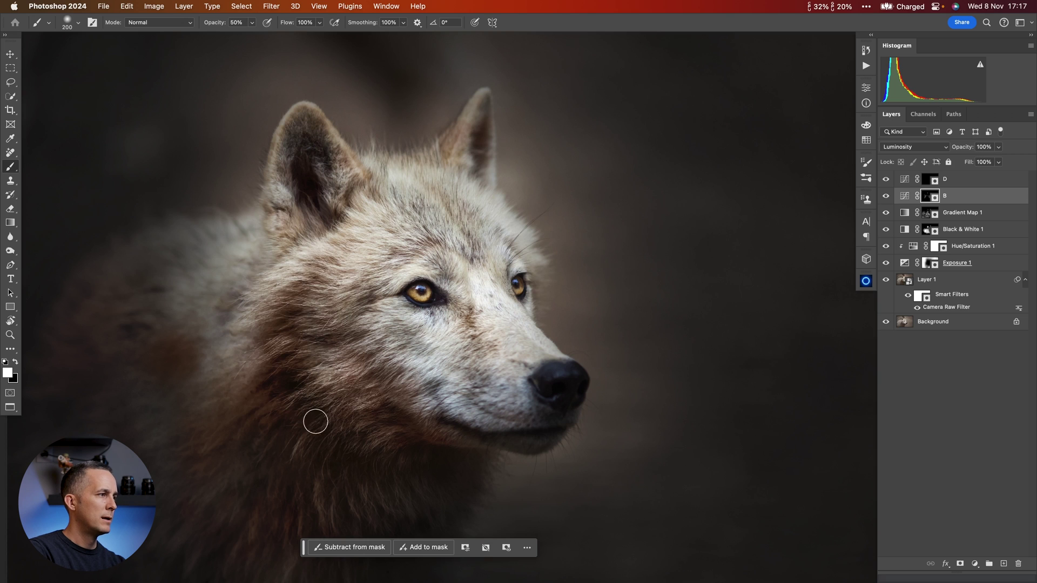
key(bracketright)
key(bracketright)
key(bracketright)
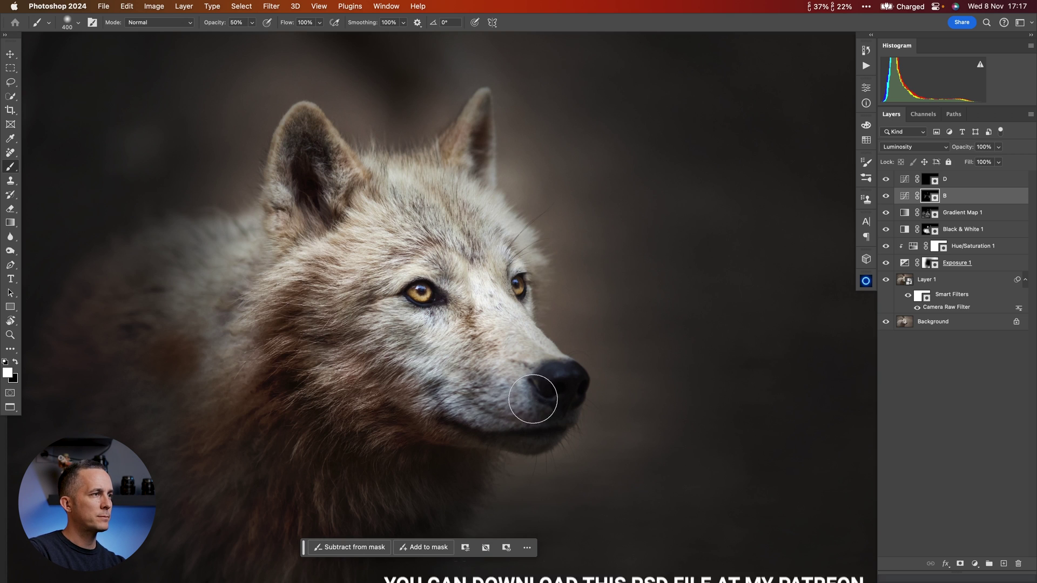
- Darken the background beside the muzzle with a 600 px brush and the forehead fur with 350 px and 150 px brushes on the B mask
key(bracketright)
key(bracketright)
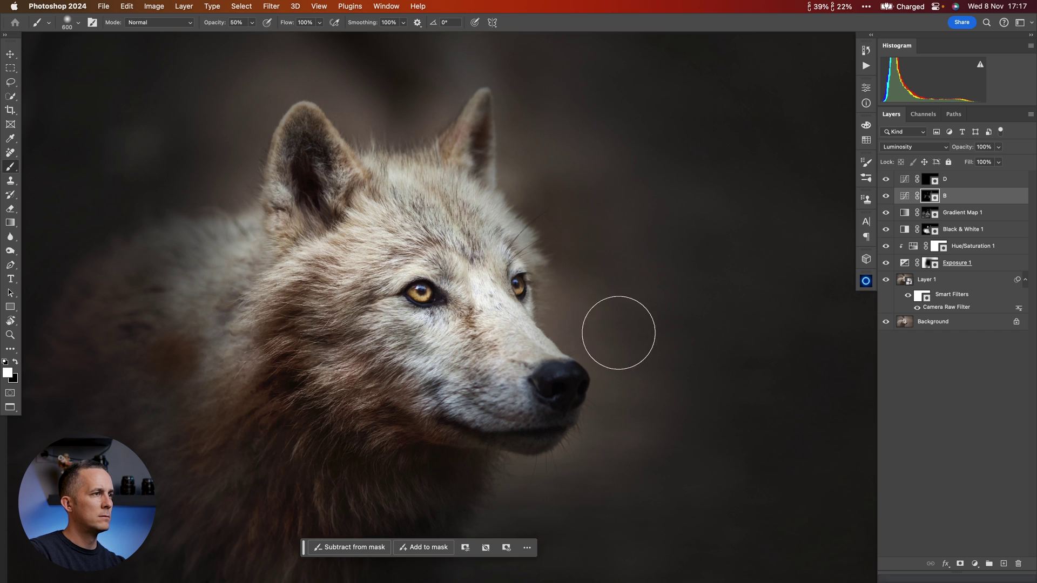
key(bracketleft)
key(bracketleft)
key(bracketleft)
key(bracketleft)
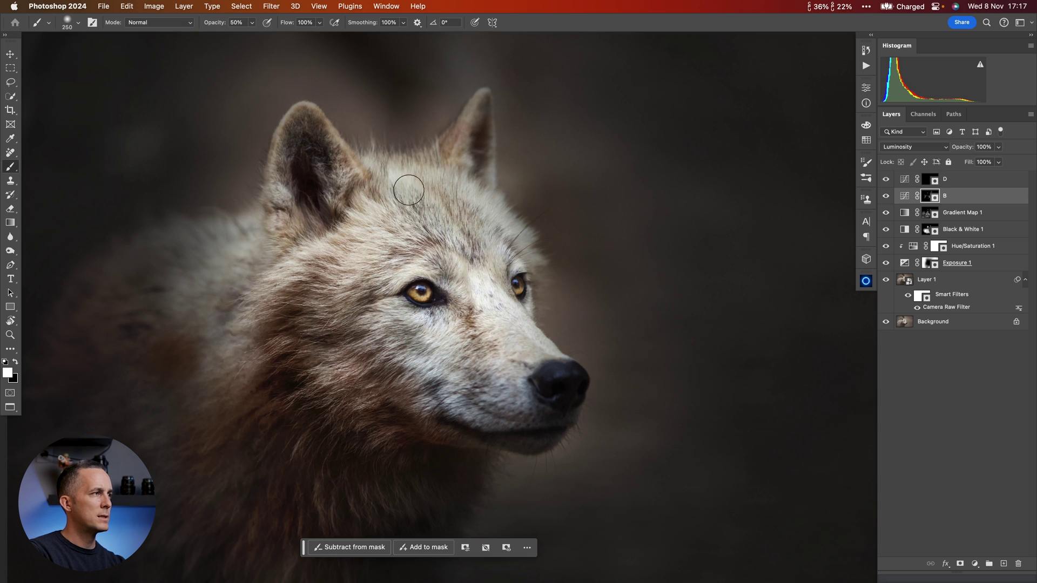
key(bracketleft)
key(bracketleft)
key(bracketleft)
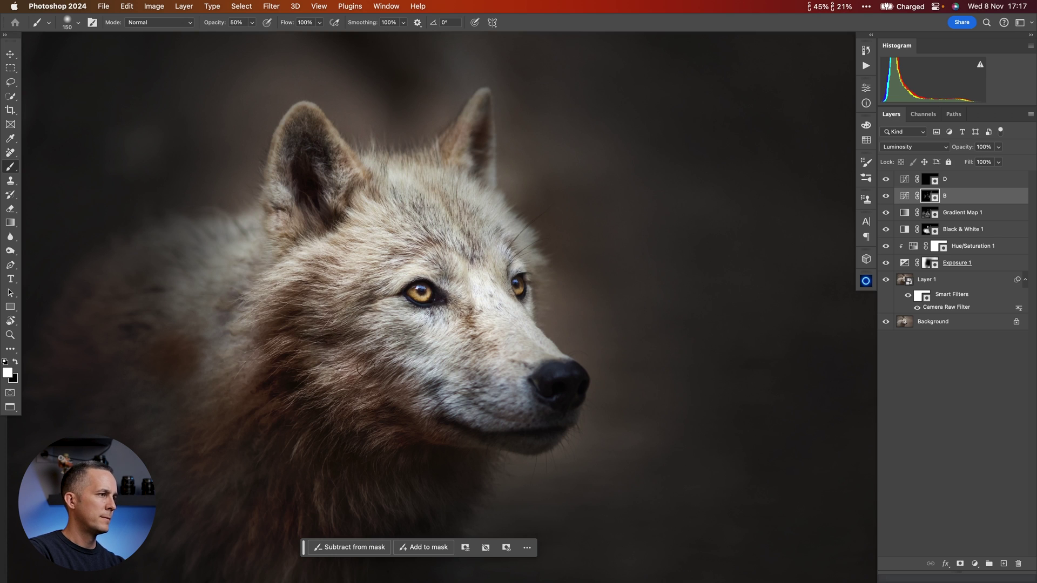
- Enlarge the brush to 400 px and deepen the shadows on the wolf's neck and chest on the B mask
key(super+minus)
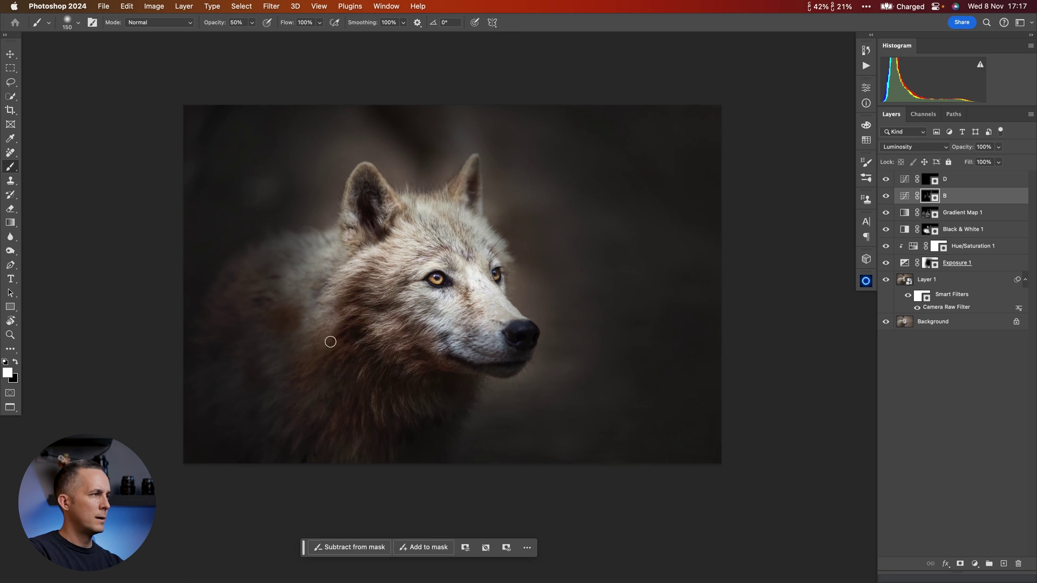
key(super+minus)
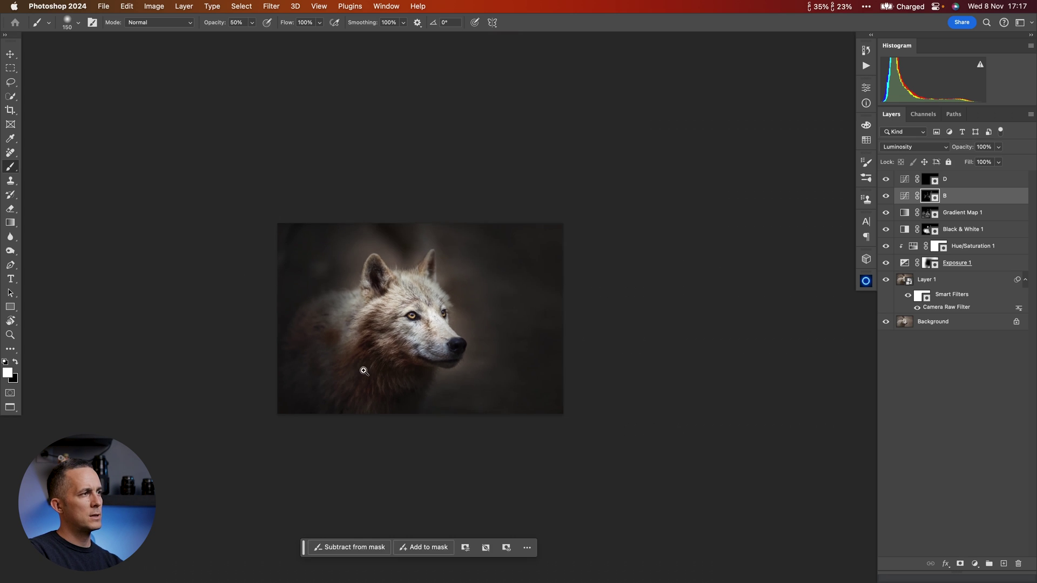
click(396, 365)
key(bracketright)
key(bracketright)
key(bracketright)
key(bracketright)
key(bracketright)
key(super+minus)
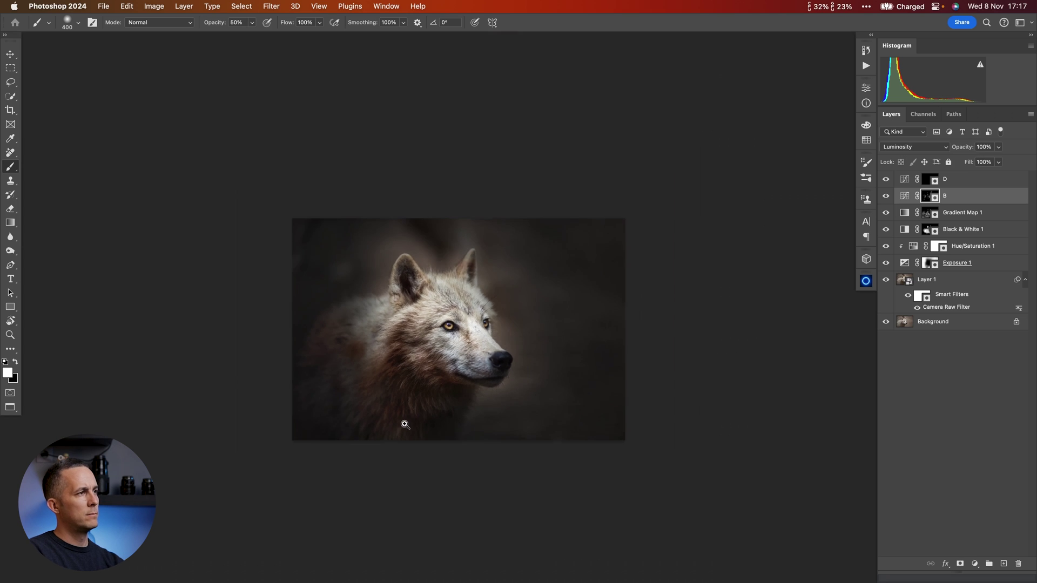
click(439, 378)
- Compare the portrait with and without the B layer, keeping white as the foreground colour
click(886, 197)
click(886, 196)
click(887, 196)
click(887, 197)
key(x)
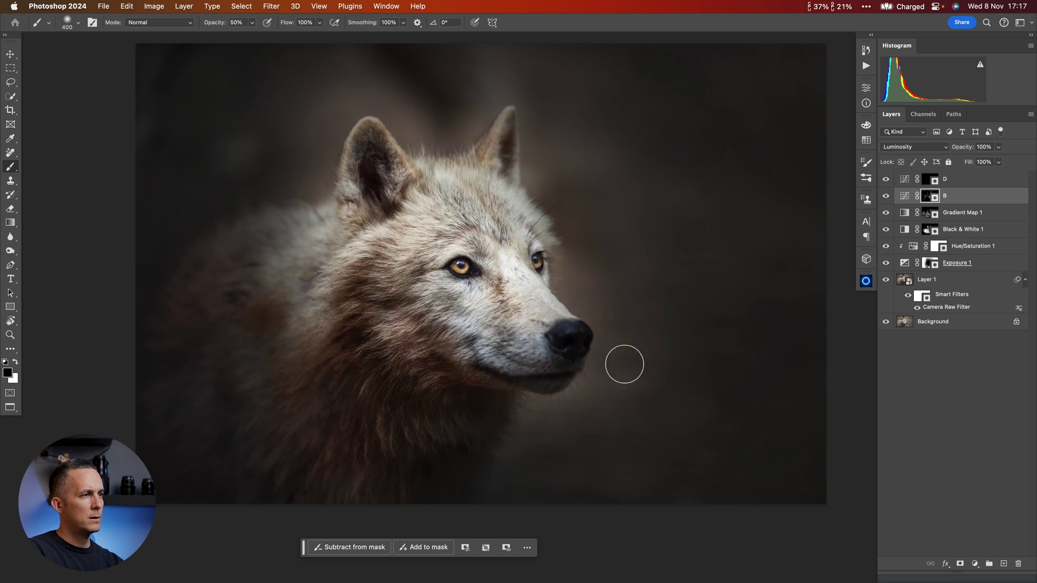
key(x)
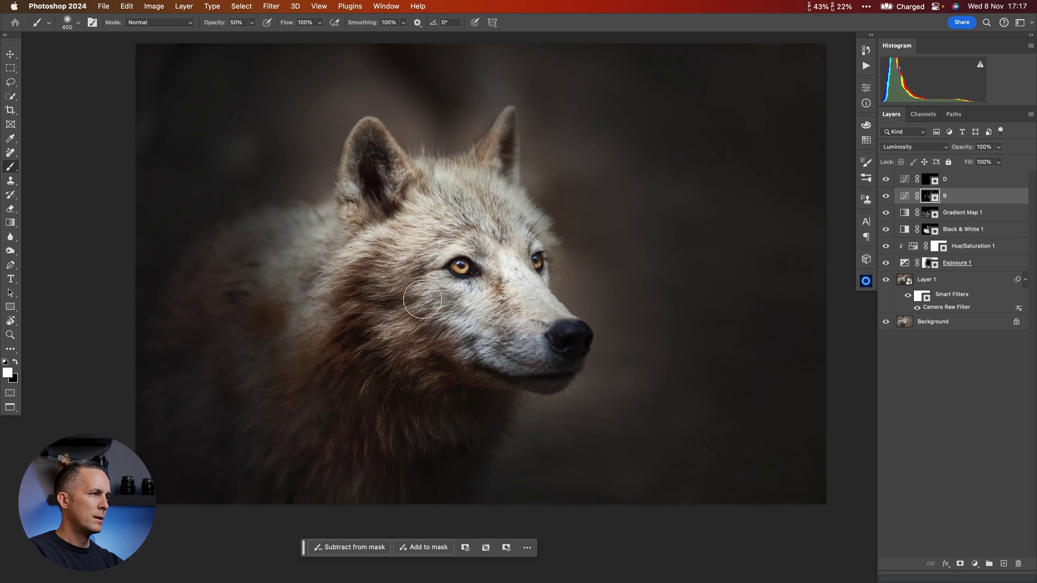
- Darken the fine details around the wolf's eyes on the B mask with a brush reduced to 9 px
key(bracketleft)
key(bracketleft)
key(bracketleft)
key(bracketleft)
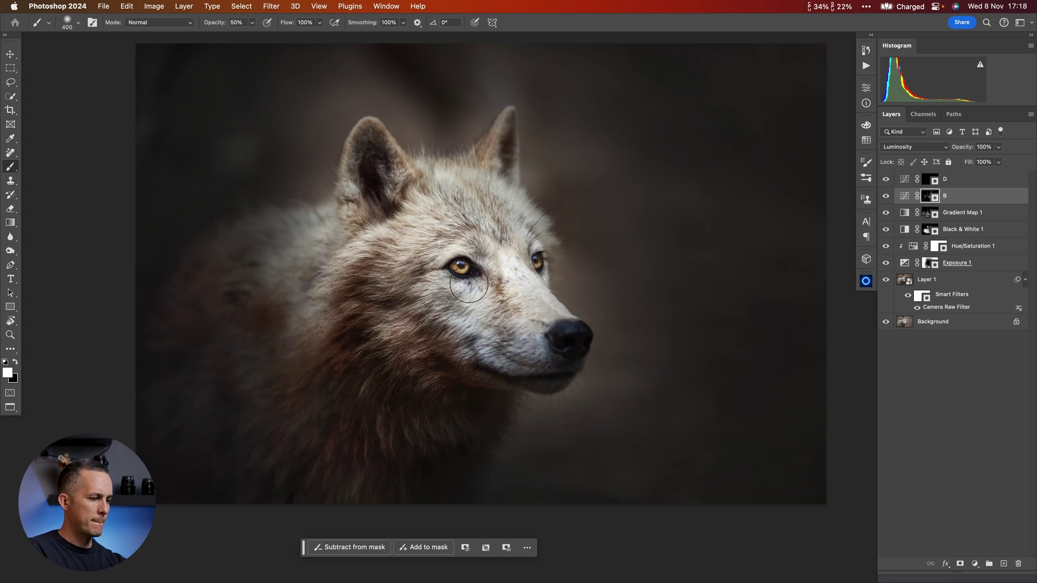
click(457, 262)
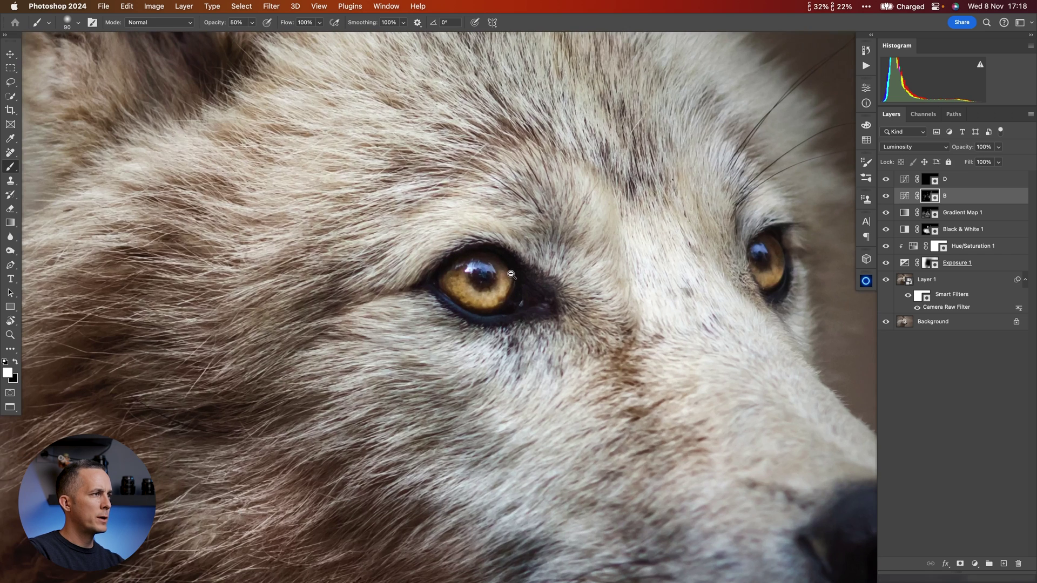
key(bracketleft)
key(bracketleft)
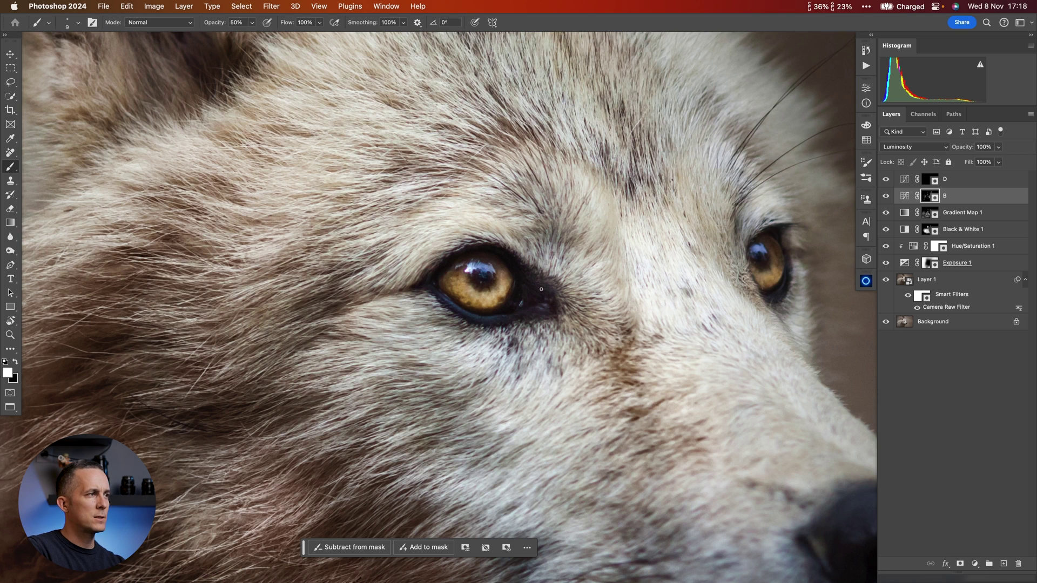
- Paint white on the D mask over both irises with a 25 px brush and compare the eyes with and without the layer
click(931, 179)
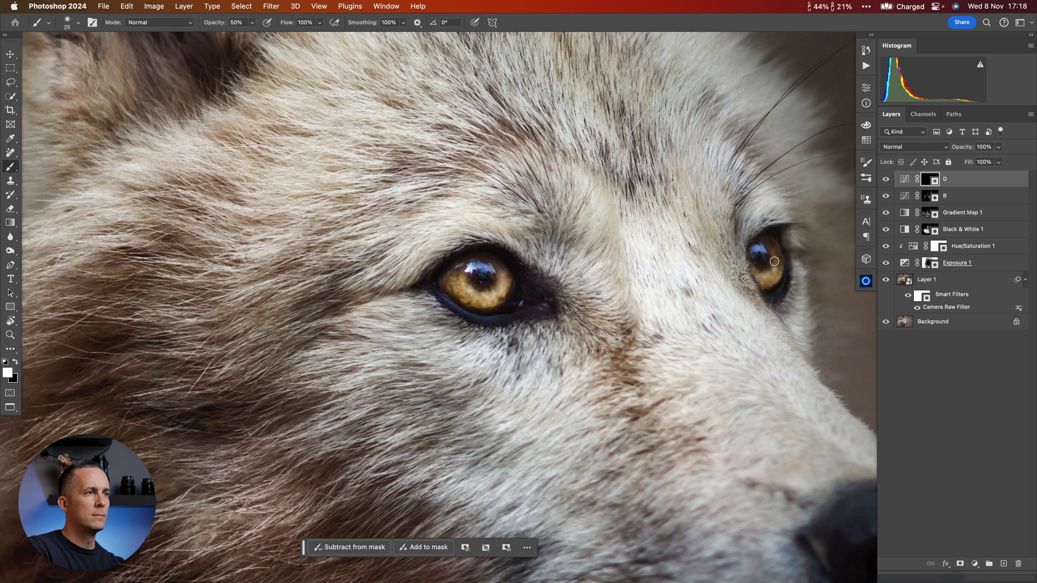
key(super+0)
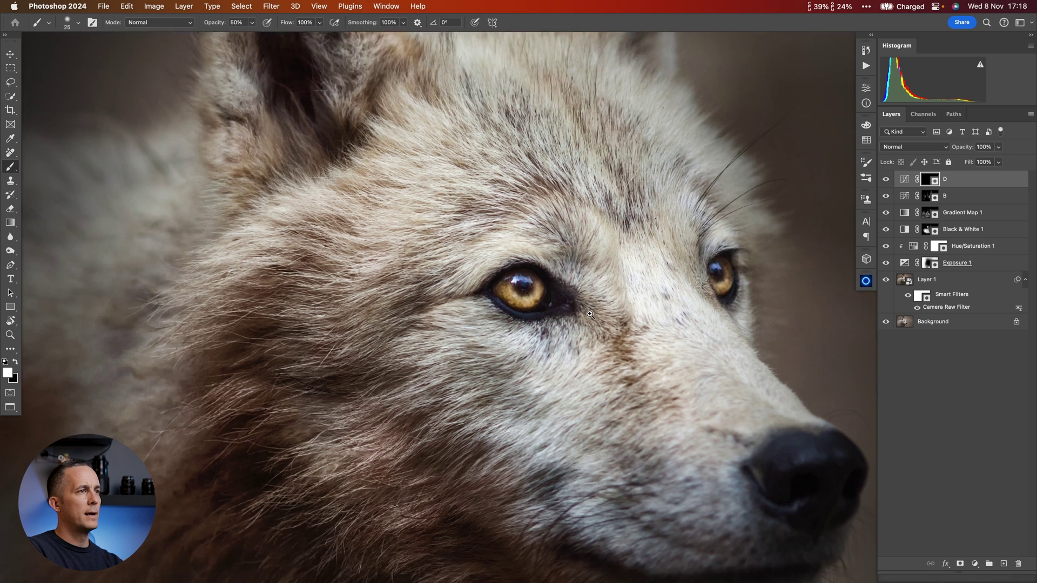
click(886, 179)
click(887, 180)
click(887, 179)
click(886, 179)
- Brighten the bridge of the nose and the area around the eyes on the D mask with 175 px and 200 px brushes
mouse_move(541, 299)
mouse_down()
mouse_move(488, 303)
mouse_move(524, 296)
mouse_up()
key(bracketright)
key(bracketright)
key(bracketright)
key(bracketright)
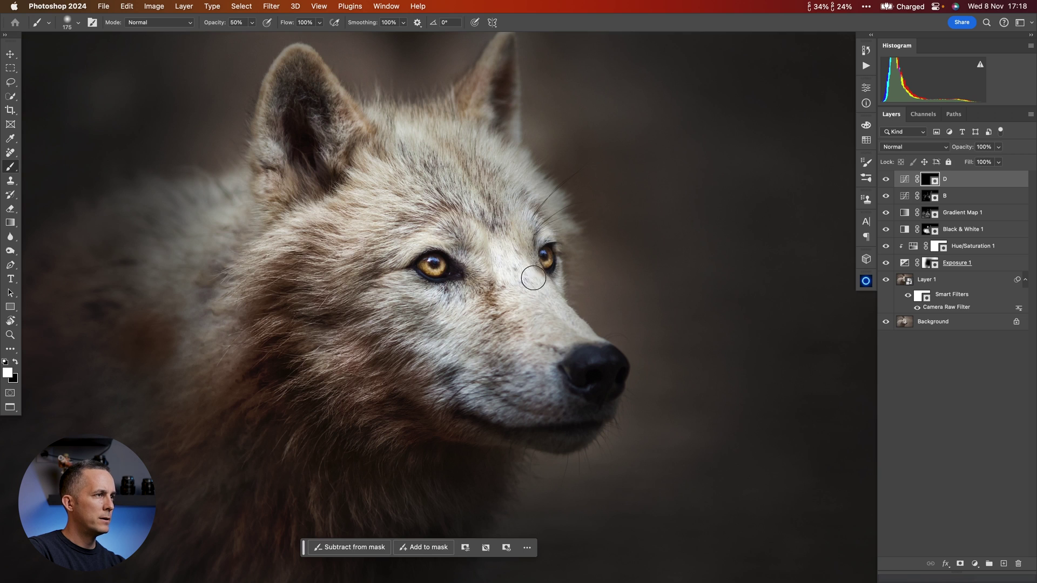
key(bracketright)
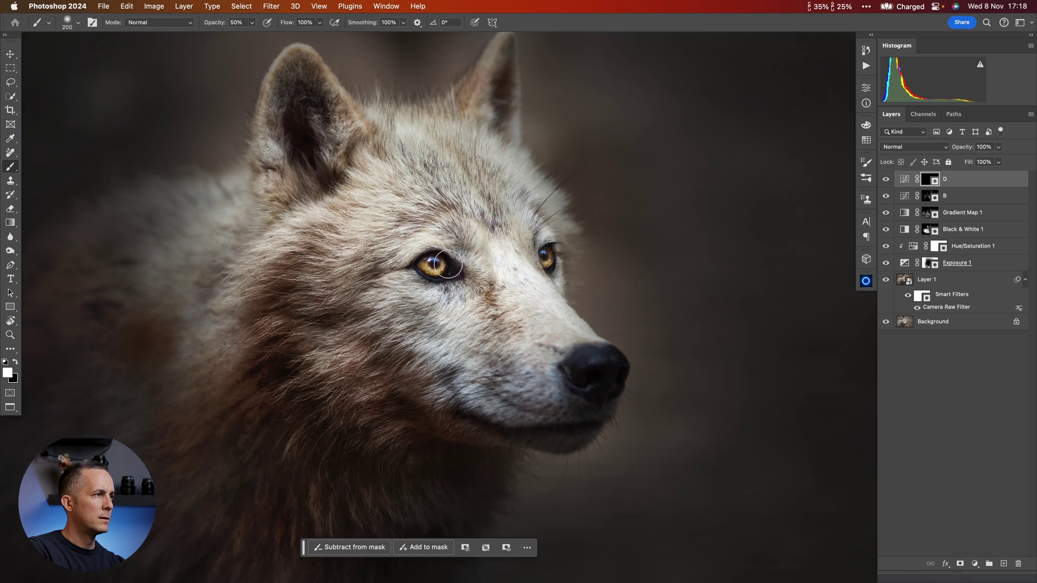
- Brighten broad areas of the forehead and face on the D mask with 600 px and 350 px brushes
key(bracketright)
key(bracketright)
key(bracketright)
key(bracketright)
key(bracketright)
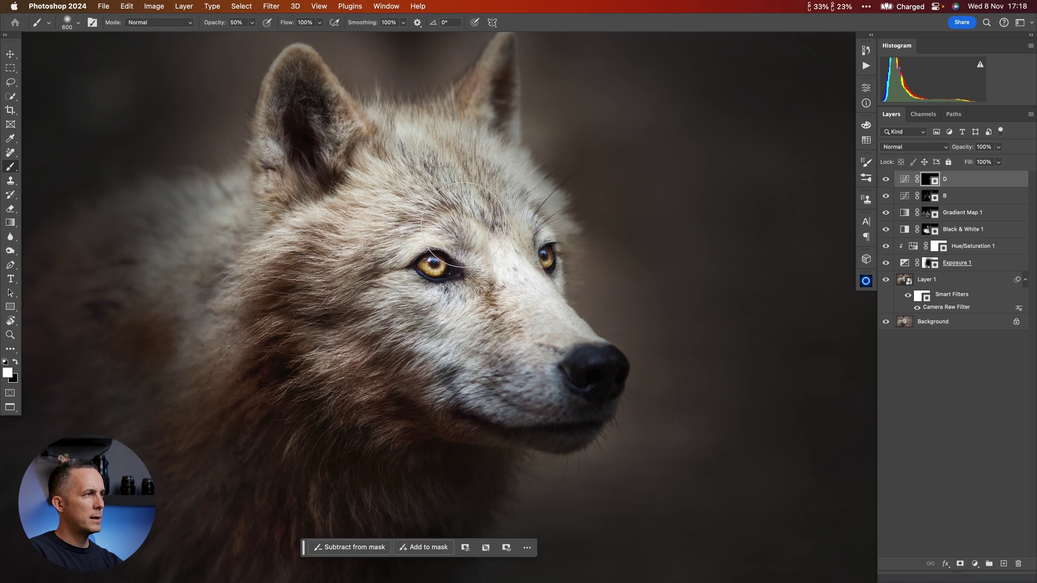
key(bracketleft)
key(bracketleft)
key(bracketleft)
key(bracketleft)
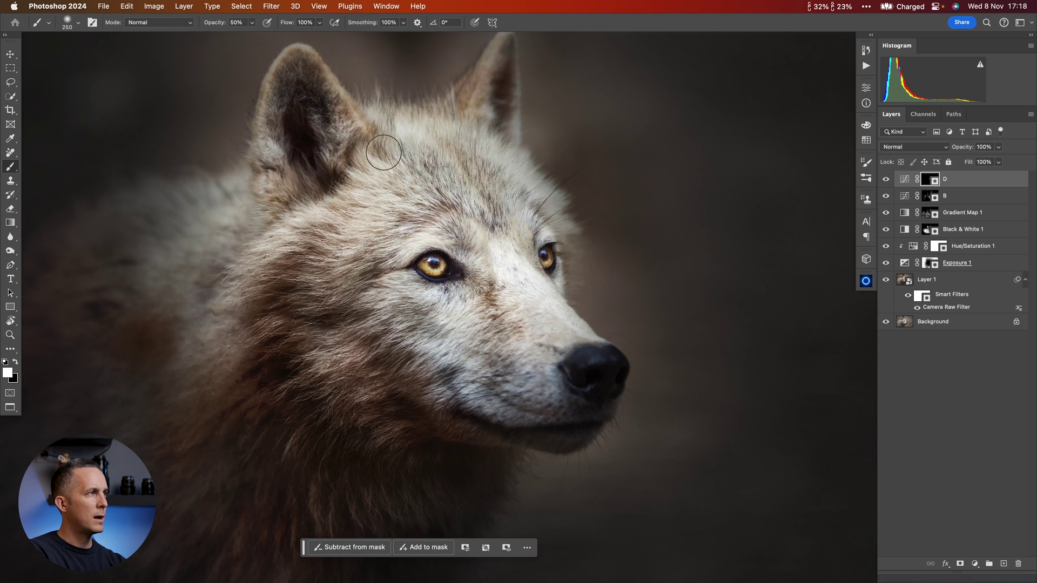
- Brighten the ear edges and the fur on top of the head on the D mask with a 60 px brush and Smoothing at 0%
key(bracketleft)
key(bracketleft)
key(bracketleft)
key(bracketleft)
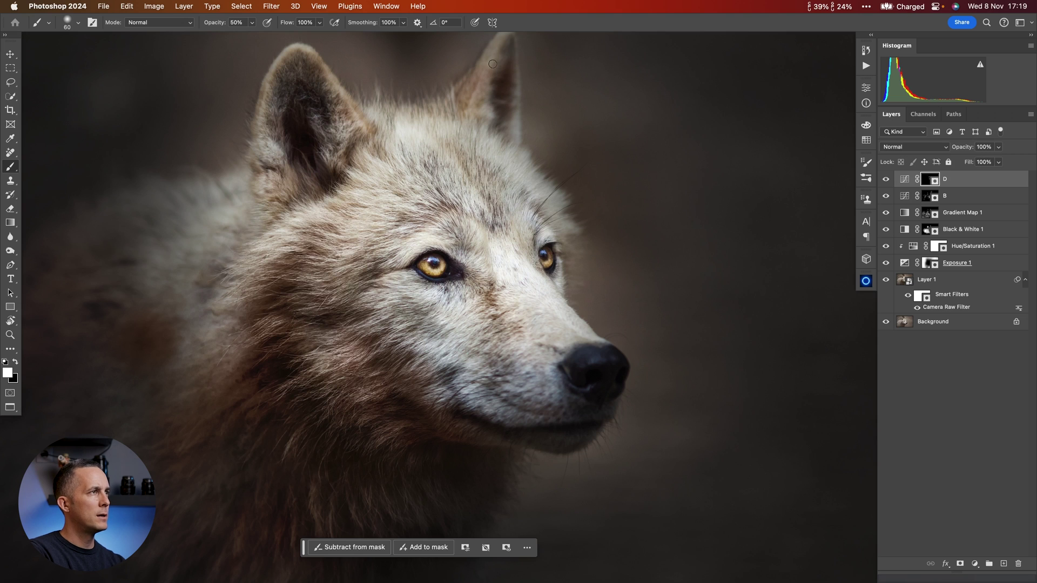
scroll(493, 64, up, 3)
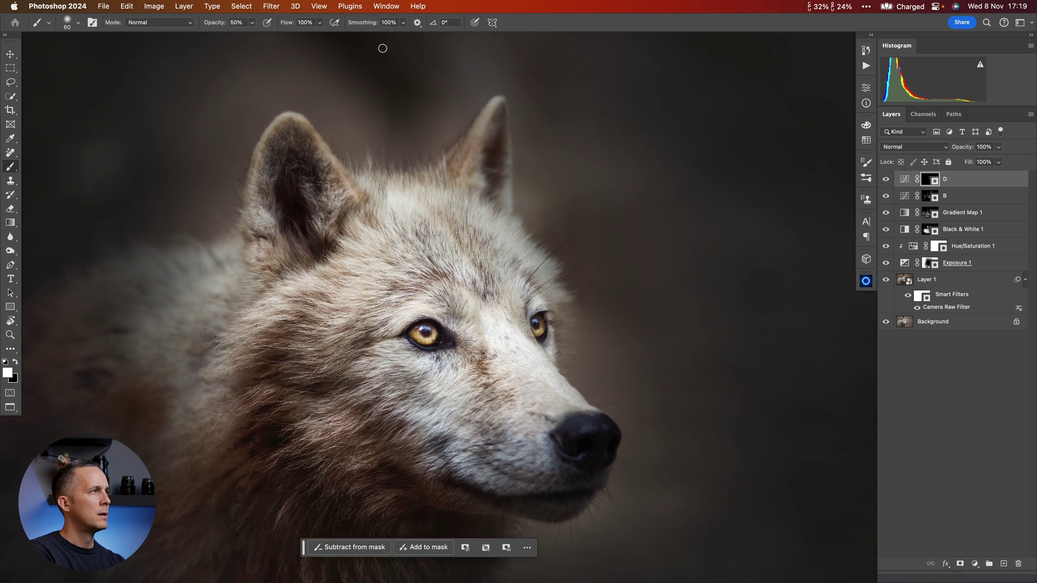
drag(367, 24, 307, 31)
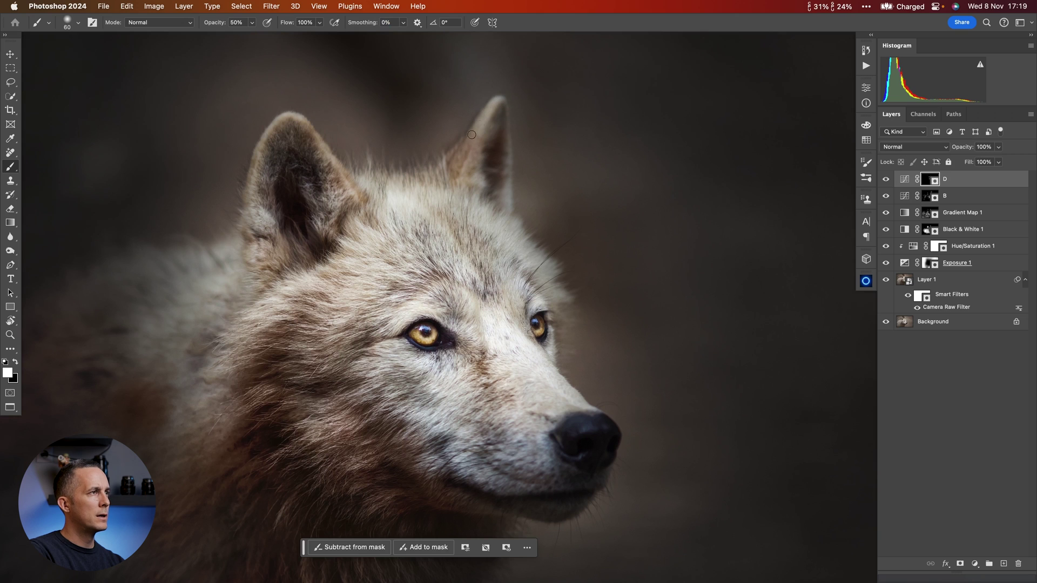
drag(250, 190, 292, 112)
drag(395, 185, 400, 211)
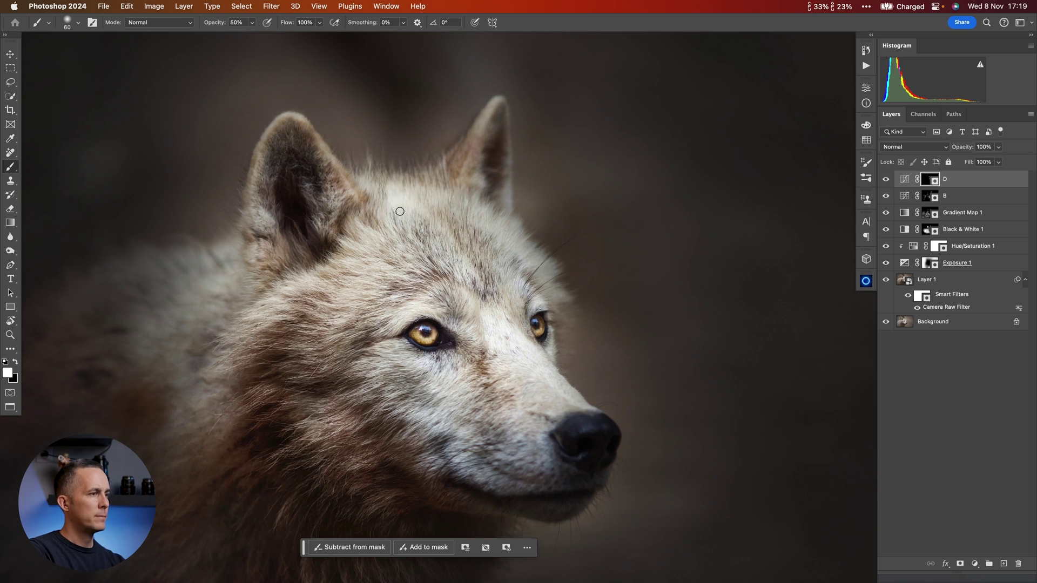
- Extend the brightening across the forehead and the far side of the face on the D mask with 150 to 300 px brushes
key(bracketright)
key(bracketright)
key(bracketright)
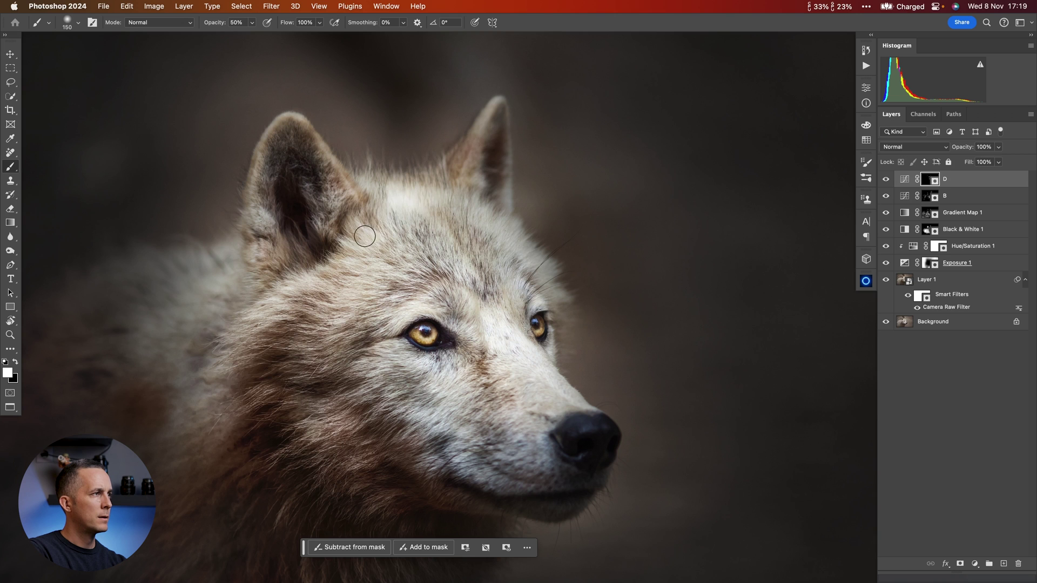
key(super+minus)
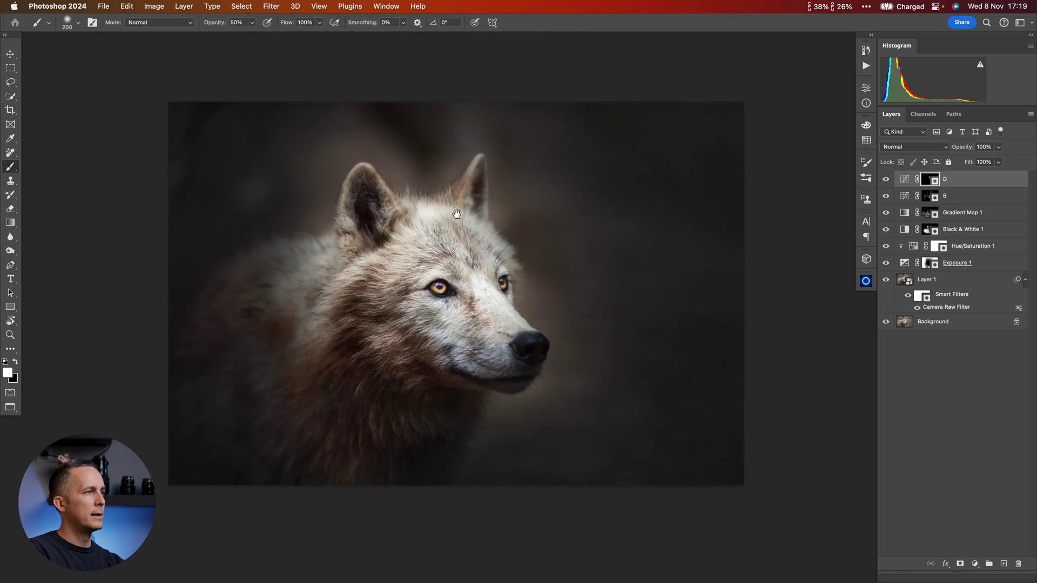
key(bracketright)
key(bracketright)
key(bracketright)
key(bracketright)
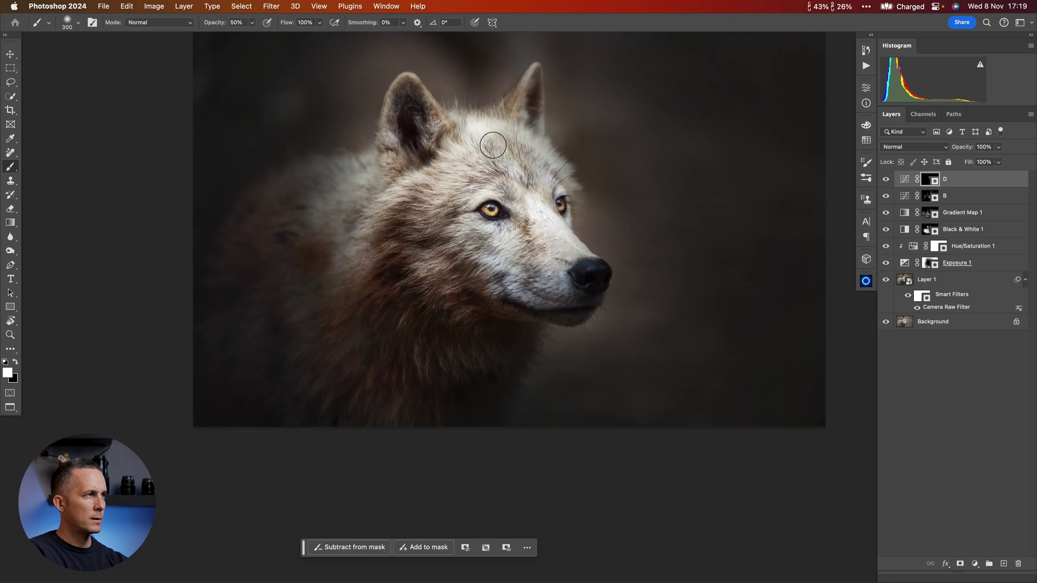
key(bracketleft)
key(bracketleft)
key(bracketleft)
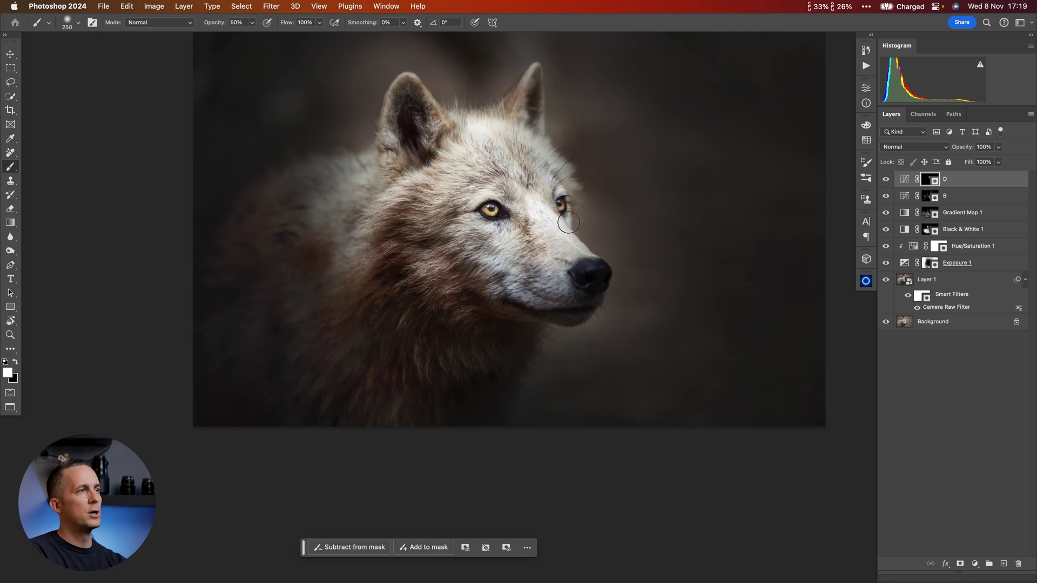
- Darken the body, cheek and neck fur on the B mask with a 600 px brush
click(922, 201)
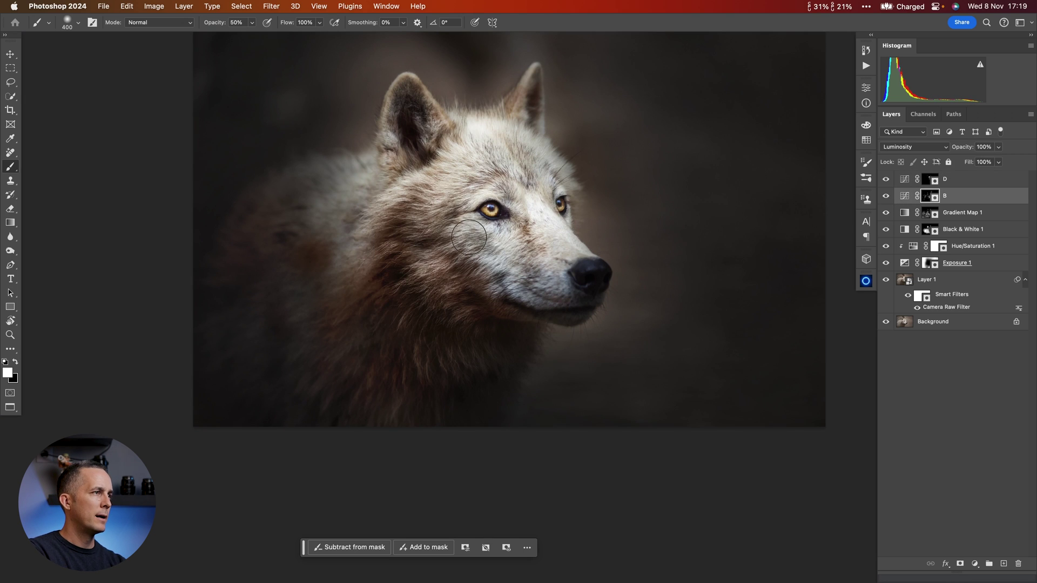
key(bracketright)
key(bracketright)
key(bracketright)
key(bracketright)
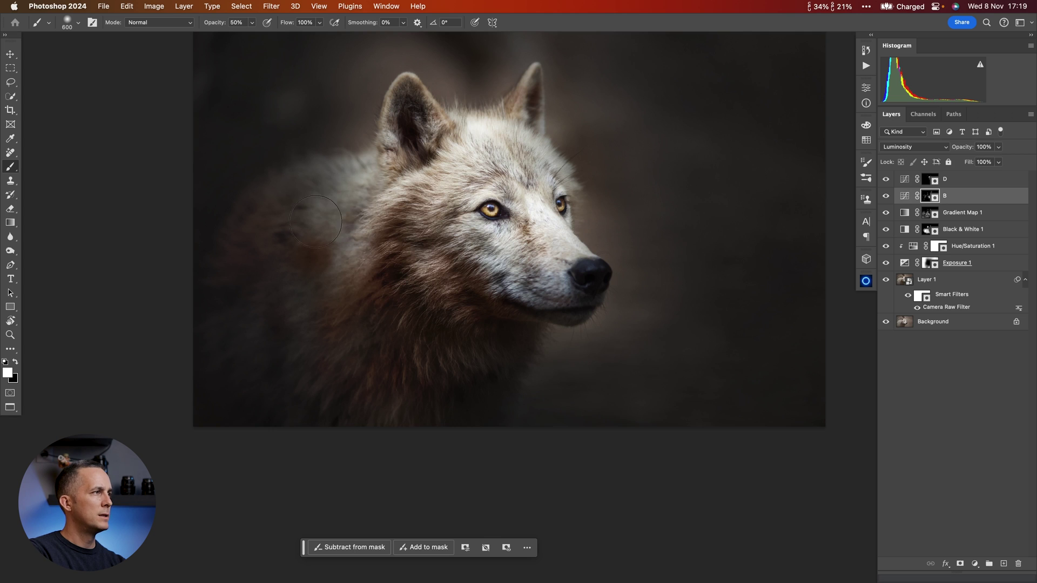
drag(510, 265, 462, 302)
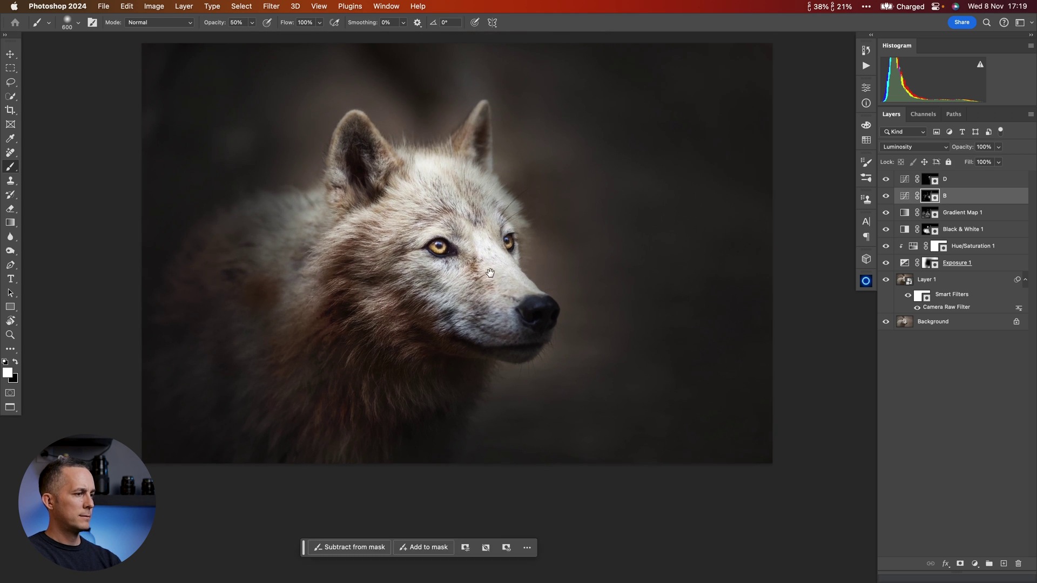
drag(492, 265, 492, 298)
mouse_move(433, 245)
mouse_down()
mouse_move(394, 352)
mouse_move(407, 338)
mouse_move(343, 310)
mouse_move(430, 202)
mouse_move(428, 167)
mouse_move(413, 145)
mouse_move(266, 245)
mouse_move(302, 347)
mouse_move(493, 302)
mouse_move(500, 227)
mouse_move(481, 323)
mouse_move(452, 370)
mouse_up()
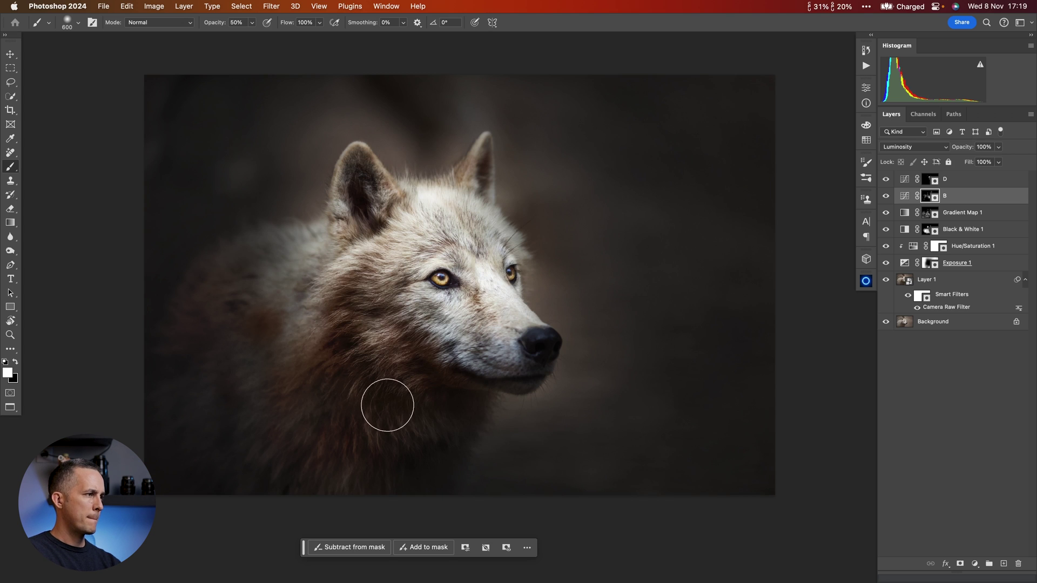
- With a 20% opacity brush, shade the face on the B mask at 50 px and brighten nose highlights on the D mask at 15 px
key(2)
key(bracketright)
key(bracketright)
key(bracketright)
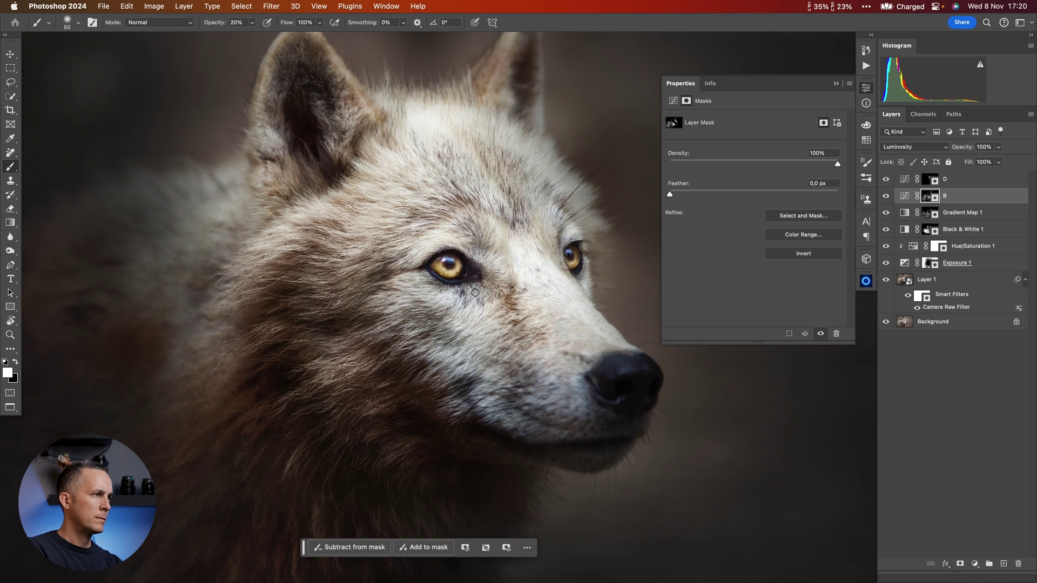
scroll(420, 322, right, 5)
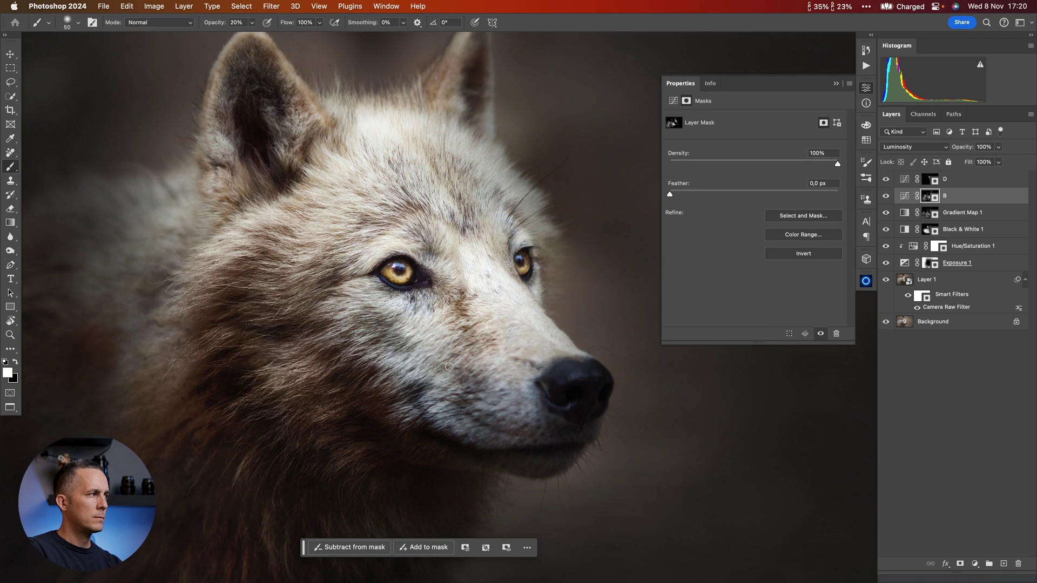
key(alt+bracketright)
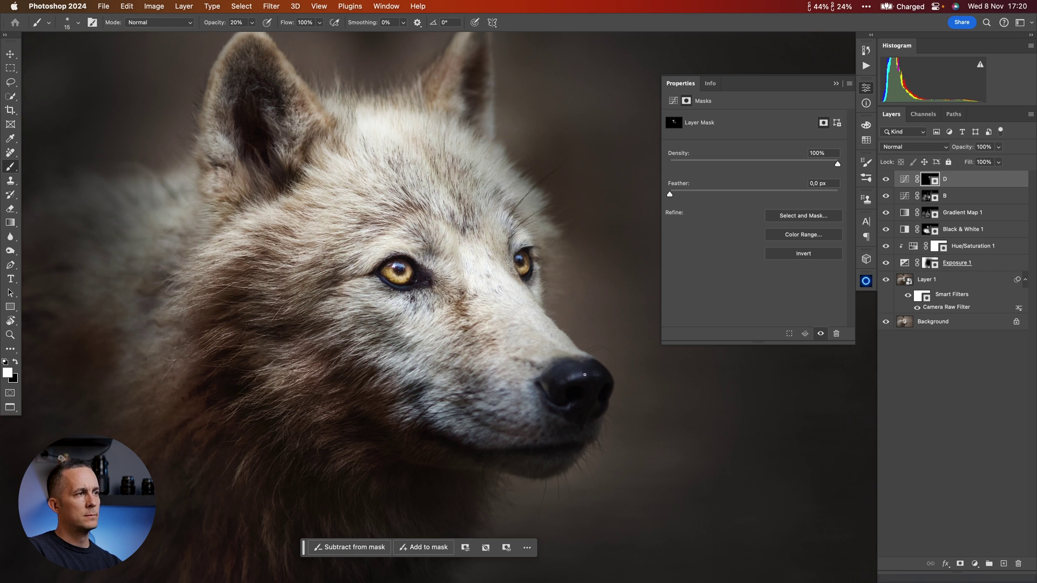
key(super+0)
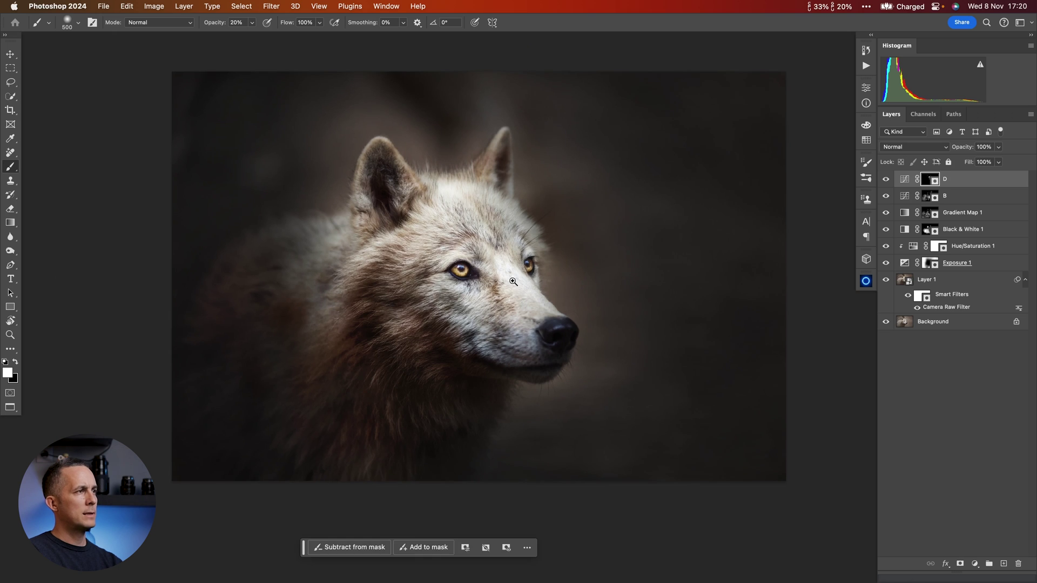
- Add a Hue/Saturation adjustment layer above D with Saturation +47 and invert its mask to black
click(975, 563)
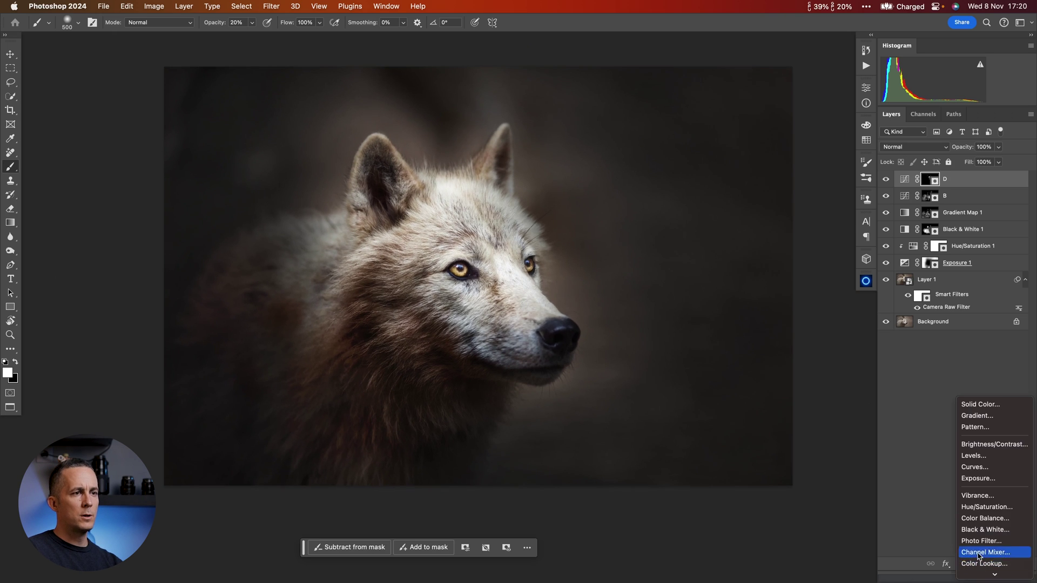
click(988, 508)
drag(775, 184, 767, 183)
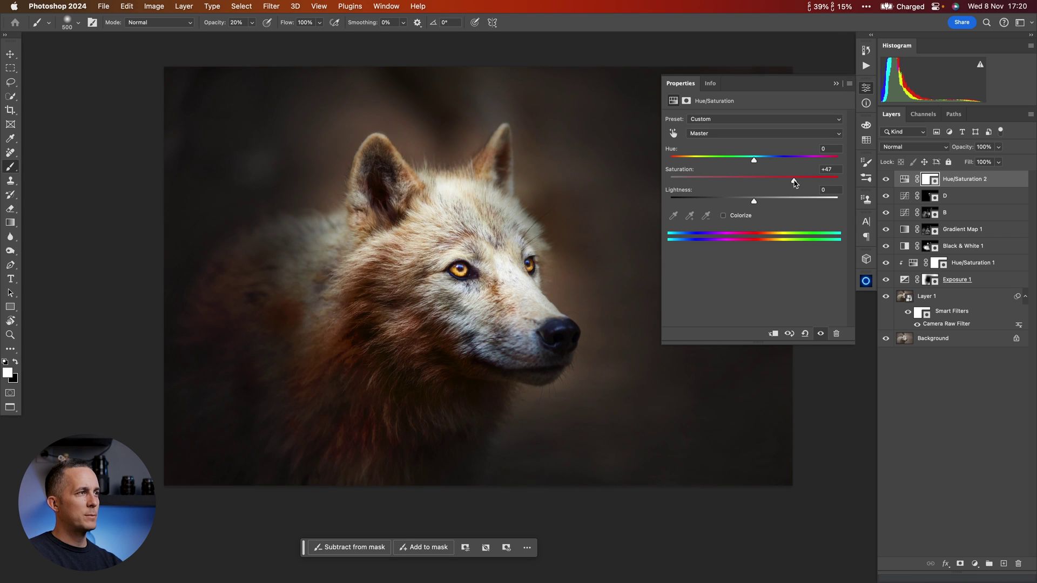
key(super+i)
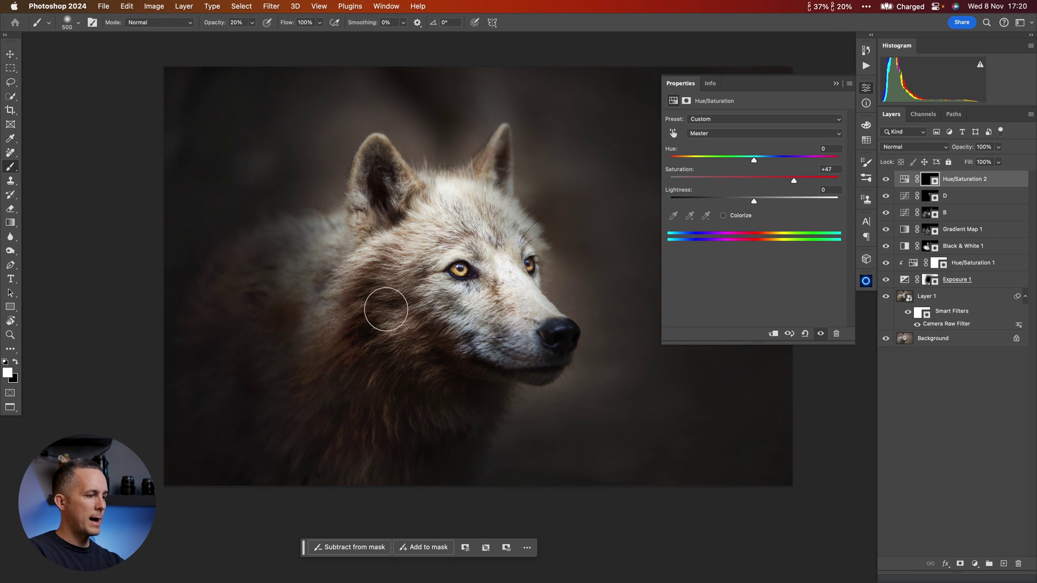
- Paint white on the Hue/Saturation 2 mask over the neck and cheek fur with a 700 px brush
key(bracketright)
key(bracketright)
drag(356, 333, 355, 347)
mouse_move(376, 384)
mouse_down()
mouse_move(369, 424)
mouse_move(450, 416)
mouse_move(361, 466)
mouse_move(426, 440)
mouse_move(353, 373)
mouse_move(342, 339)
mouse_move(243, 308)
mouse_move(249, 289)
mouse_move(376, 275)
mouse_move(418, 226)
mouse_up()
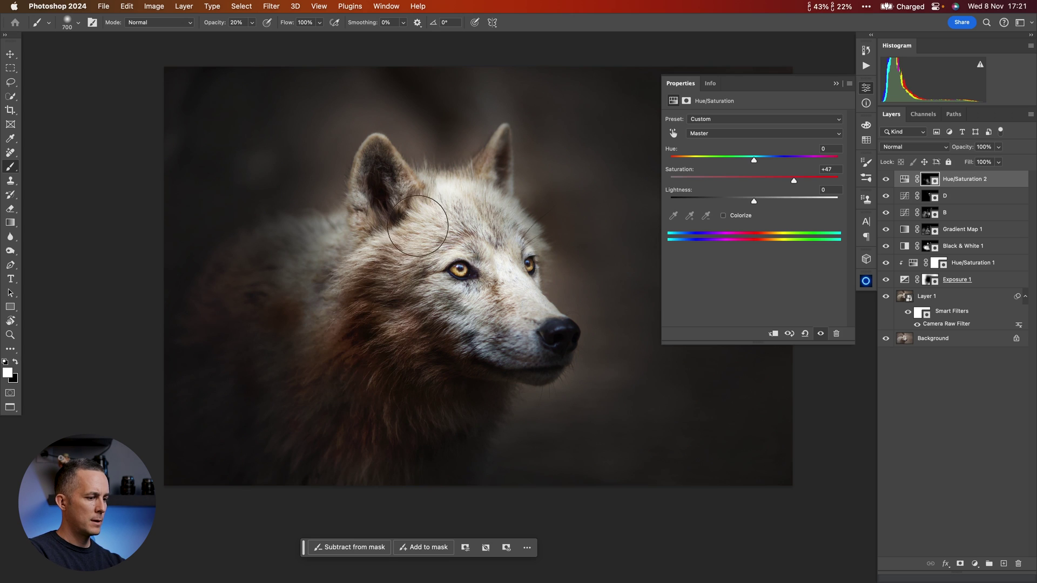
- Reveal more saturation in smaller areas of the head and along the cheek on the mask with 175 px and 300 px brushes
key(bracketleft)
key(bracketleft)
key(bracketleft)
key(bracketleft)
key(bracketleft)
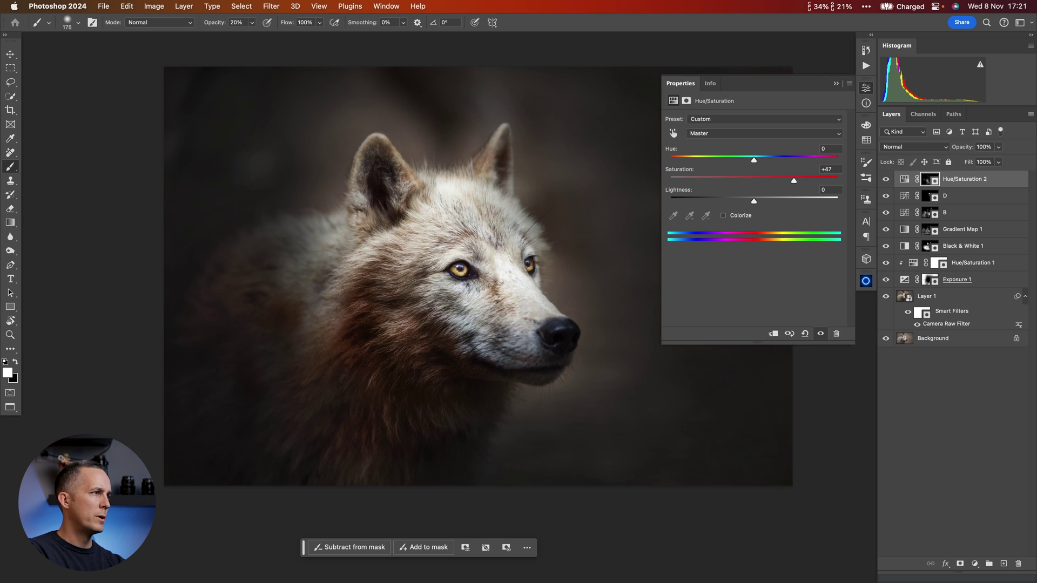
key(bracketright)
key(bracketright)
key(bracketright)
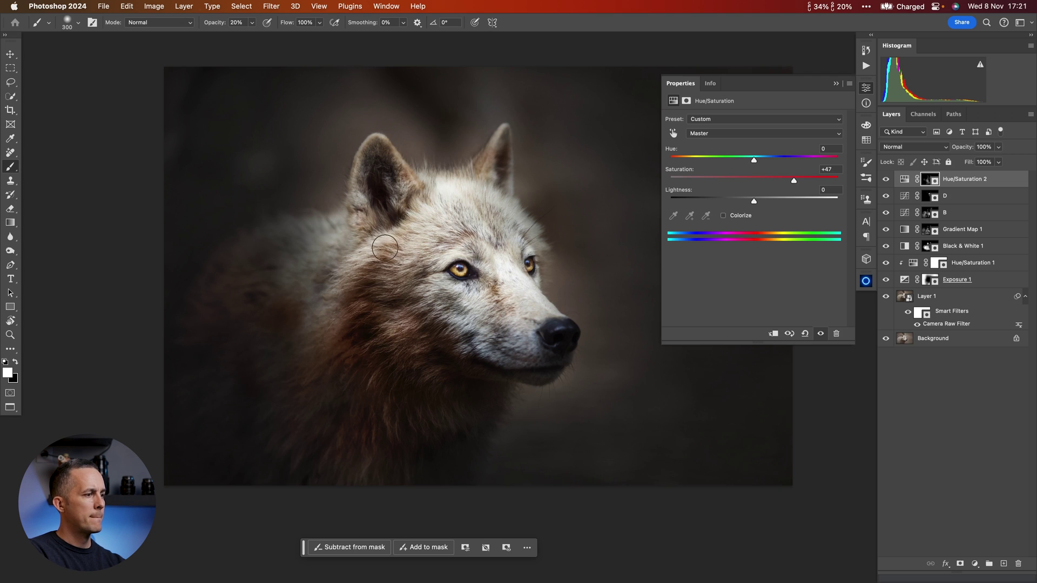
mouse_move(394, 247)
mouse_down()
mouse_move(406, 226)
mouse_move(392, 249)
mouse_move(391, 325)
mouse_move(417, 313)
mouse_move(466, 338)
mouse_up()
- Strengthen the saturated tones on the cheek with a 700 px brush and on the forehead with a 200 px brush
key(bracketright)
key(bracketright)
key(bracketright)
key(bracketright)
key(bracketleft)
key(bracketleft)
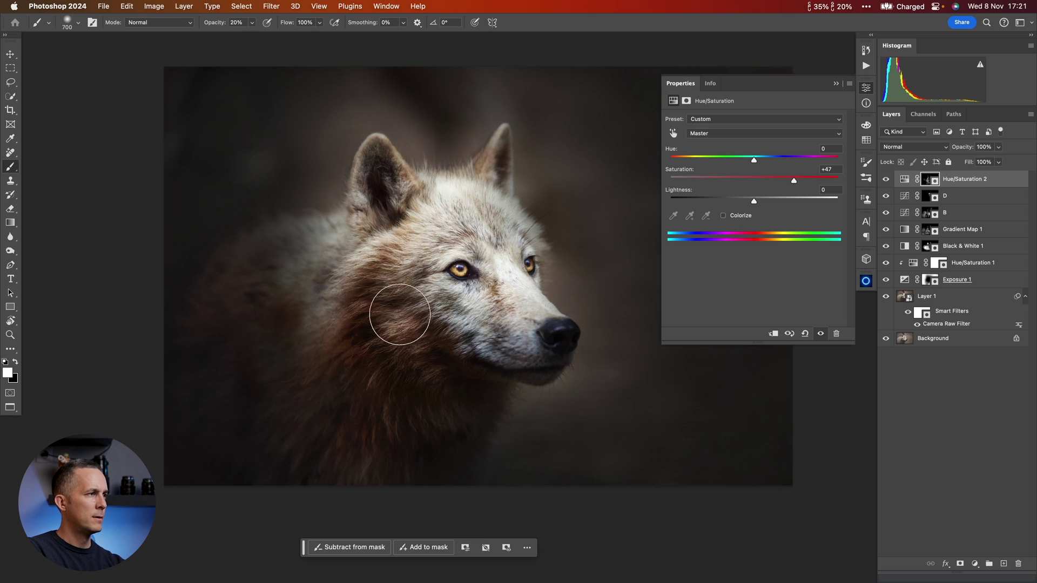
key(bracketleft)
key(bracketleft)
key(bracketleft)
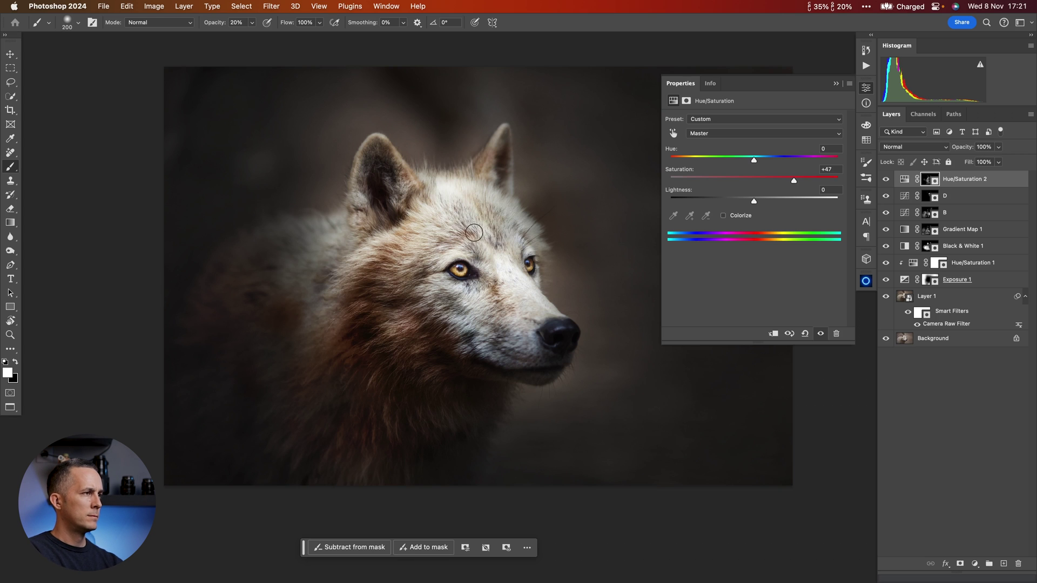
scroll(474, 232, down, 2)
click(838, 86)
key(super+0)
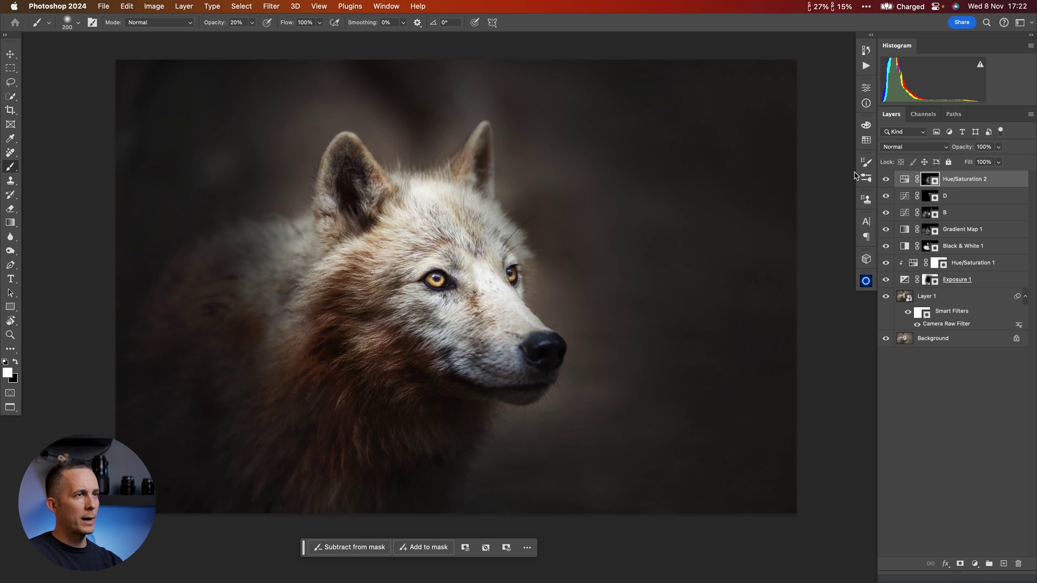
- Stamp all visible layers into a new top layer and convert it to a smart object
key(super+alt+shift+e)
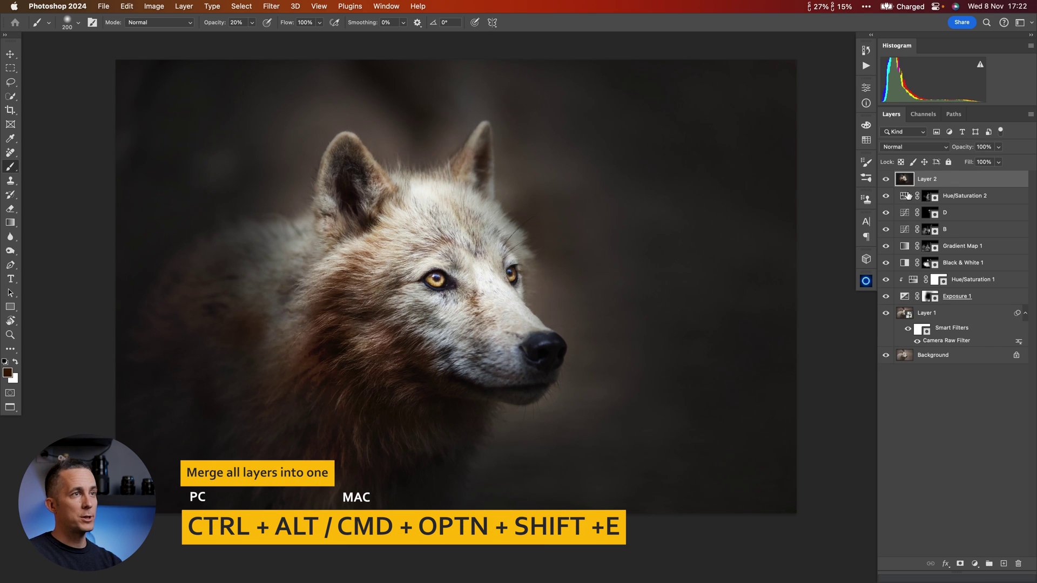
right_click(920, 185)
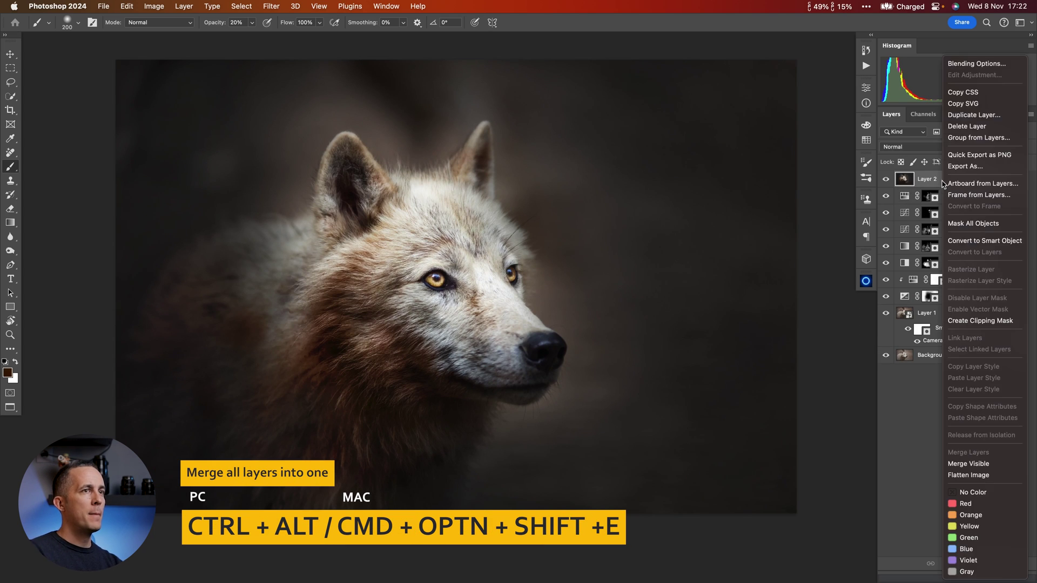
click(957, 245)
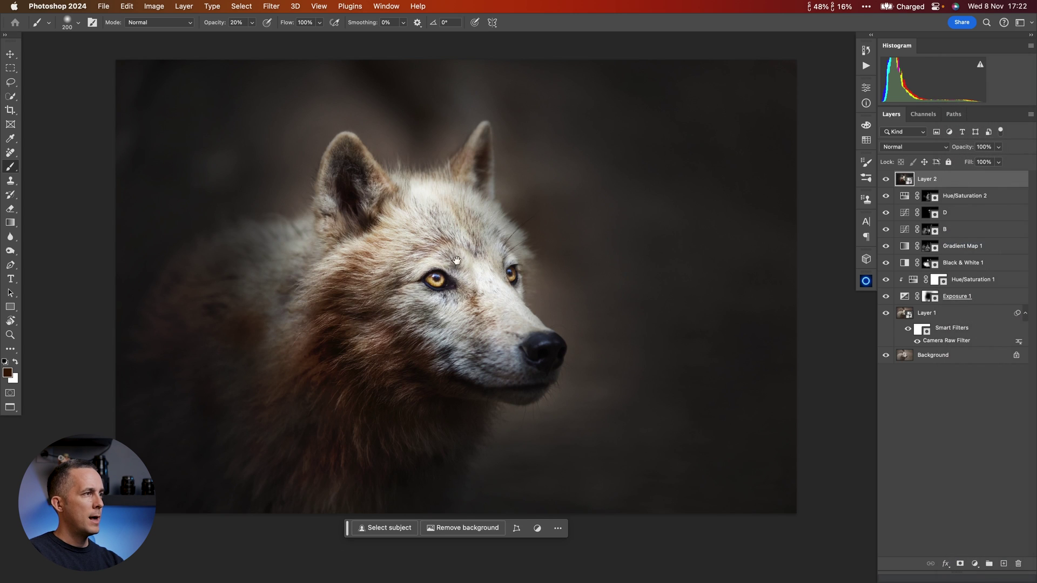
- Open the Camera Raw Filter on the merged layer and set Contrast to +11 and Vibrance to +9
scroll(457, 283, up, 2)
scroll(457, 283, up, 2)
click(272, 6)
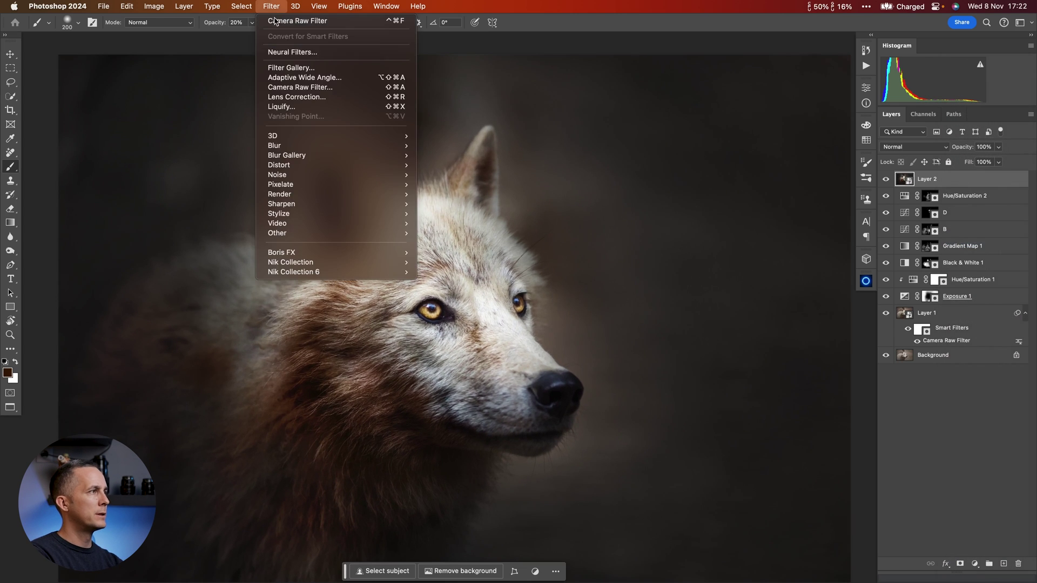
click(313, 88)
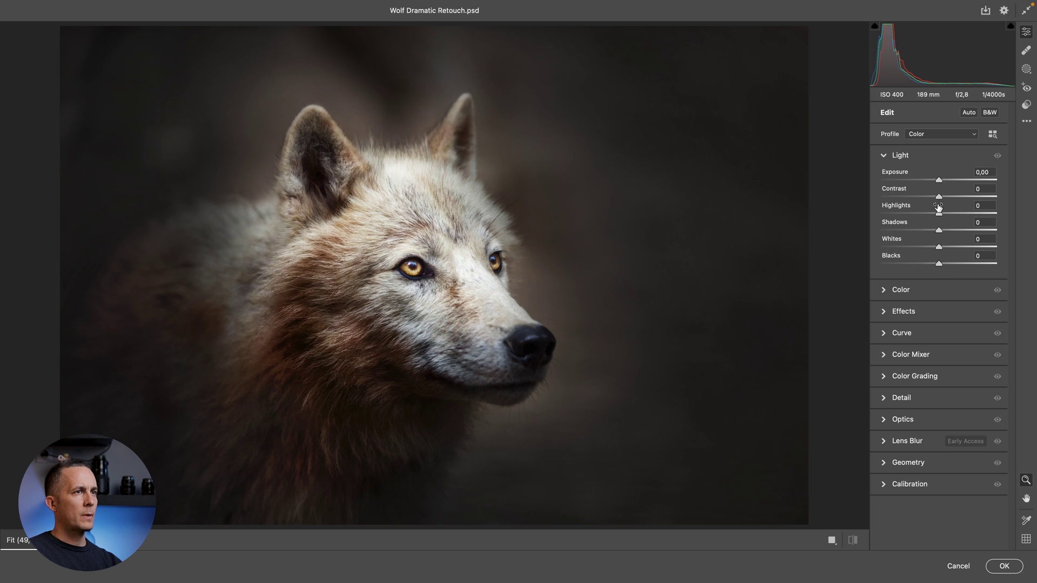
drag(940, 202, 948, 201)
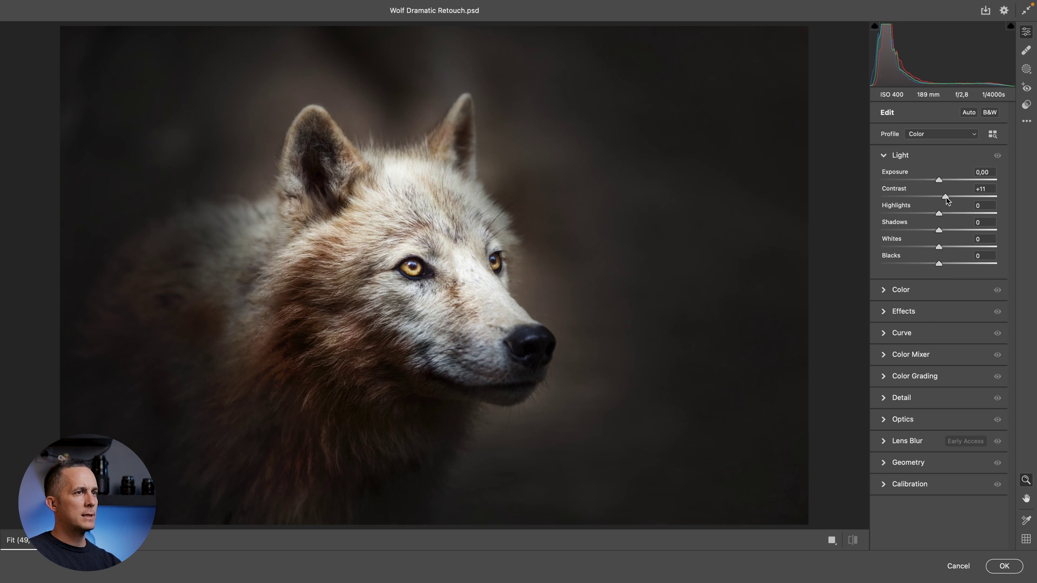
click(916, 291)
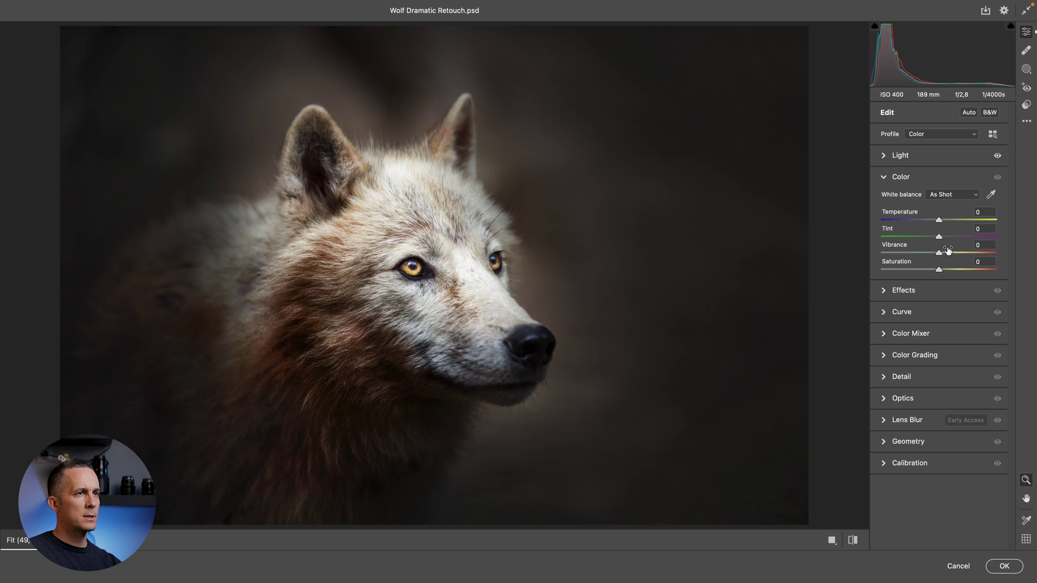
drag(940, 253, 946, 254)
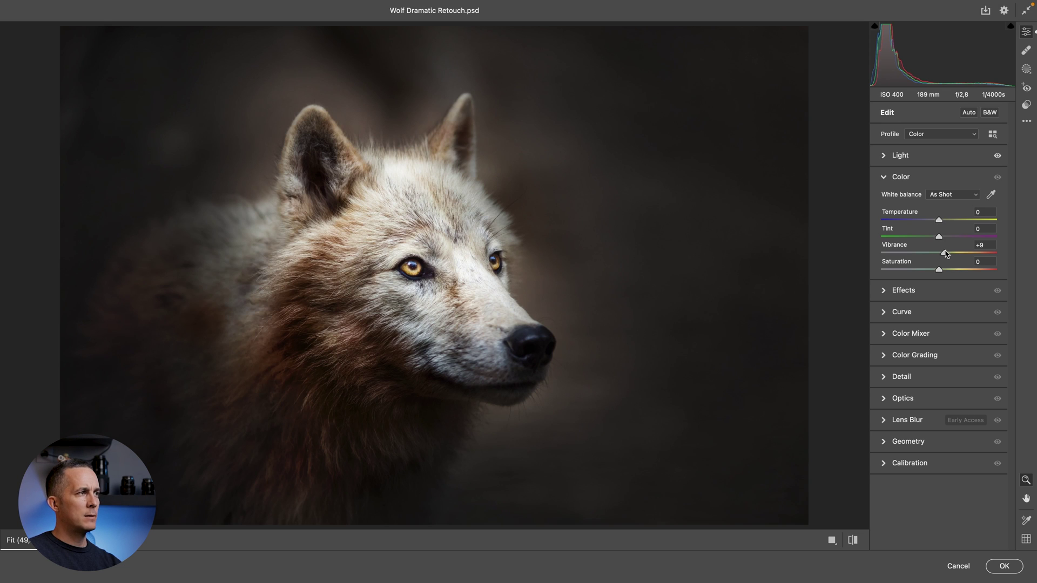
- In Effects, set Texture to +18 and Clarity to +2, and add a vignette of -38 with Feather 78
click(920, 292)
mouse_move(940, 222)
mouse_down()
mouse_move(981, 224)
mouse_move(951, 227)
mouse_move(941, 242)
mouse_up()
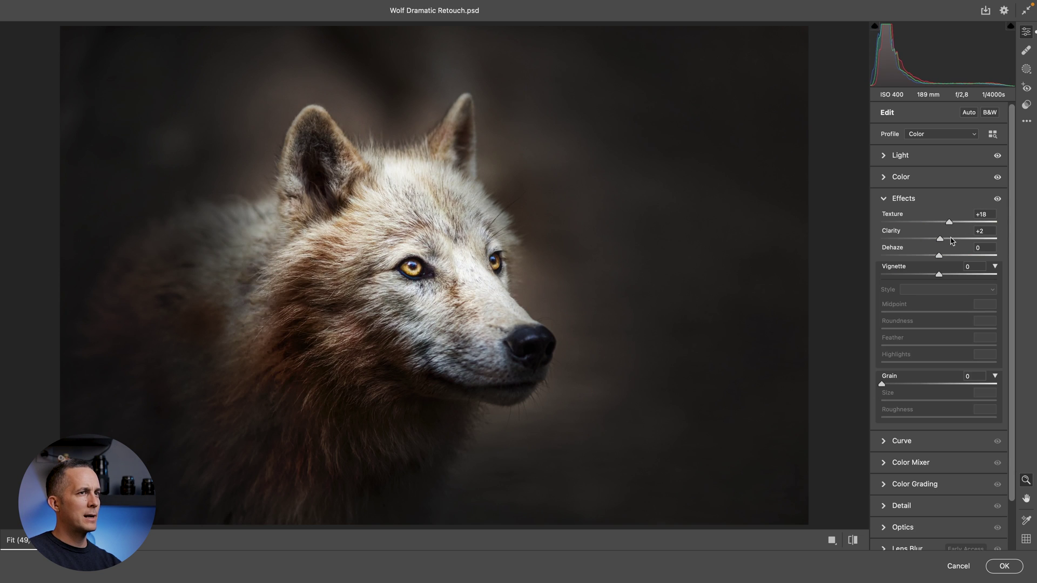
drag(939, 274, 920, 277)
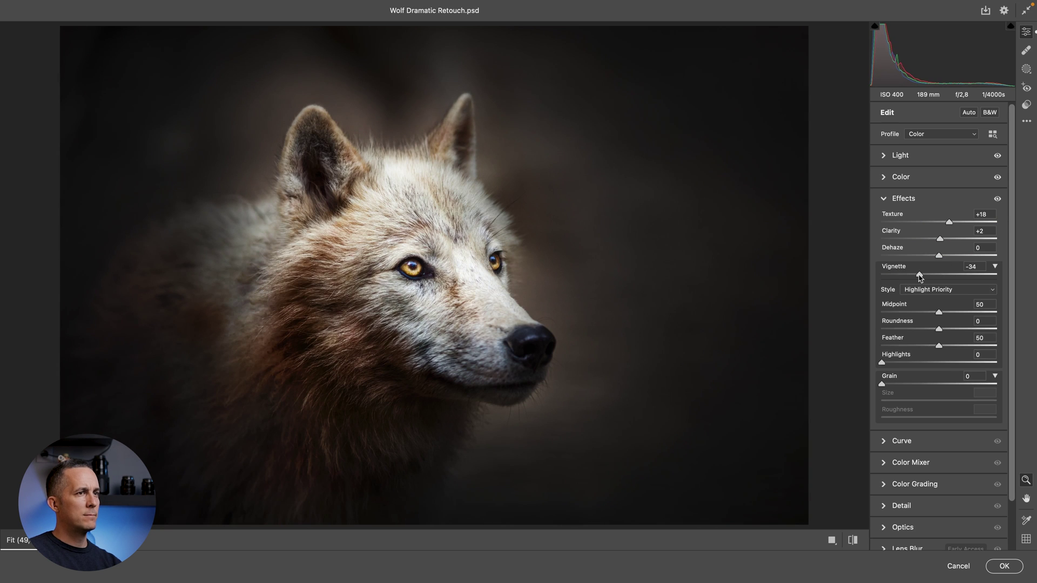
drag(940, 350, 975, 349)
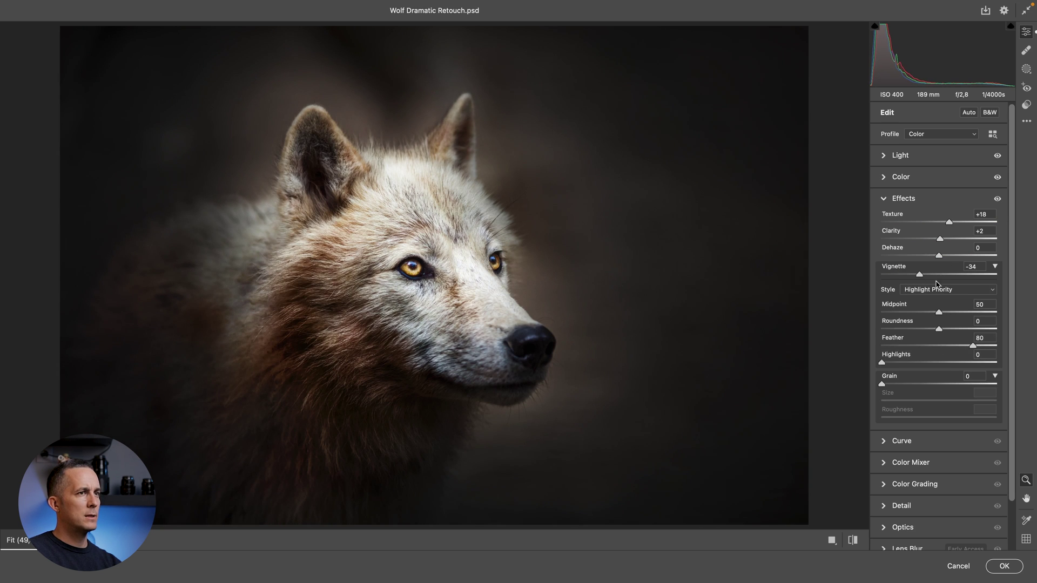
drag(921, 276, 917, 276)
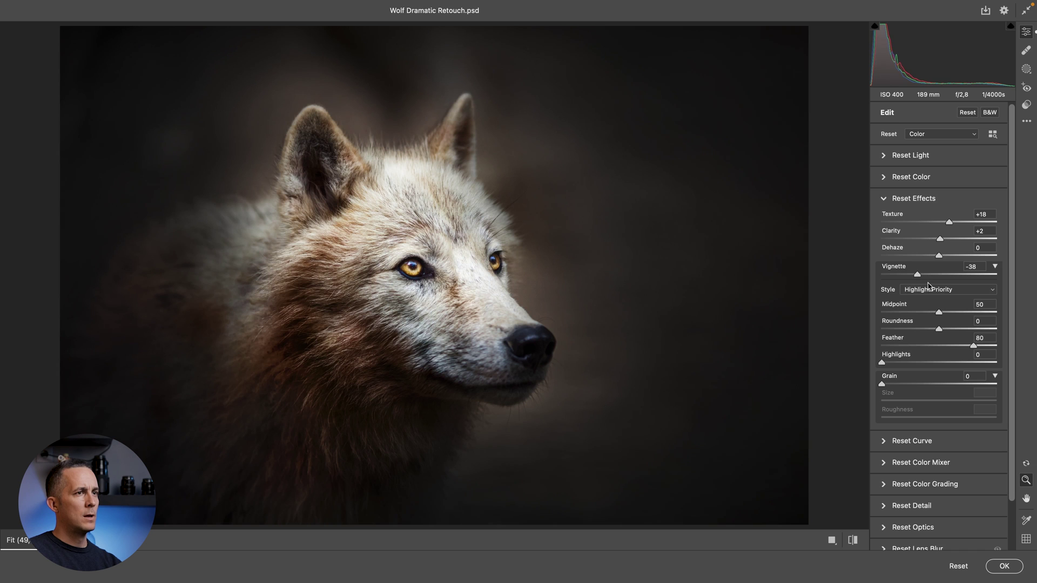
click(977, 348)
drag(979, 348, 972, 348)
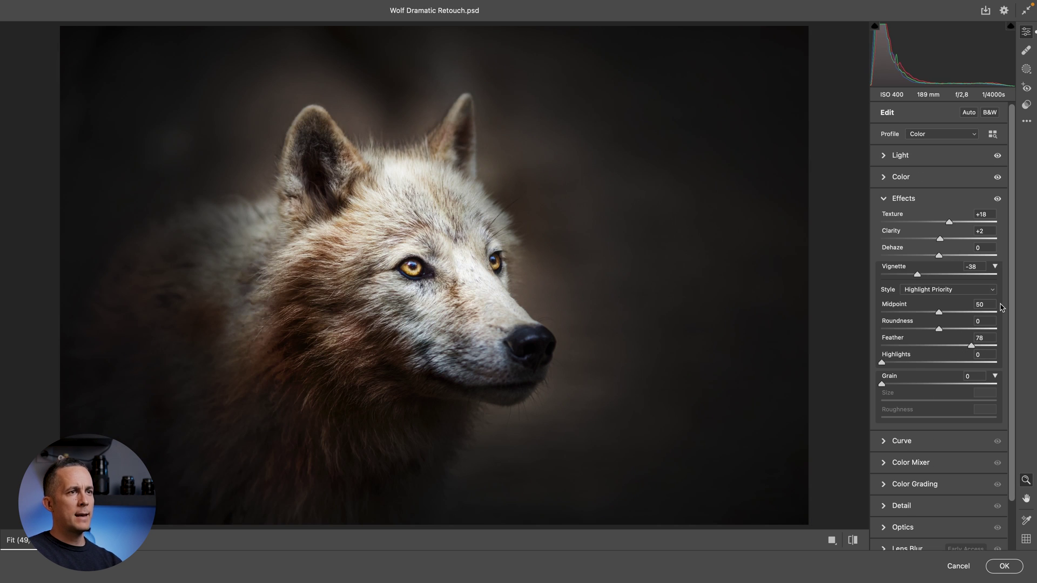
- Grade the shadows blue with Hue 222, Saturation 11 and Luminance -24
scroll(1001, 307, down, 3)
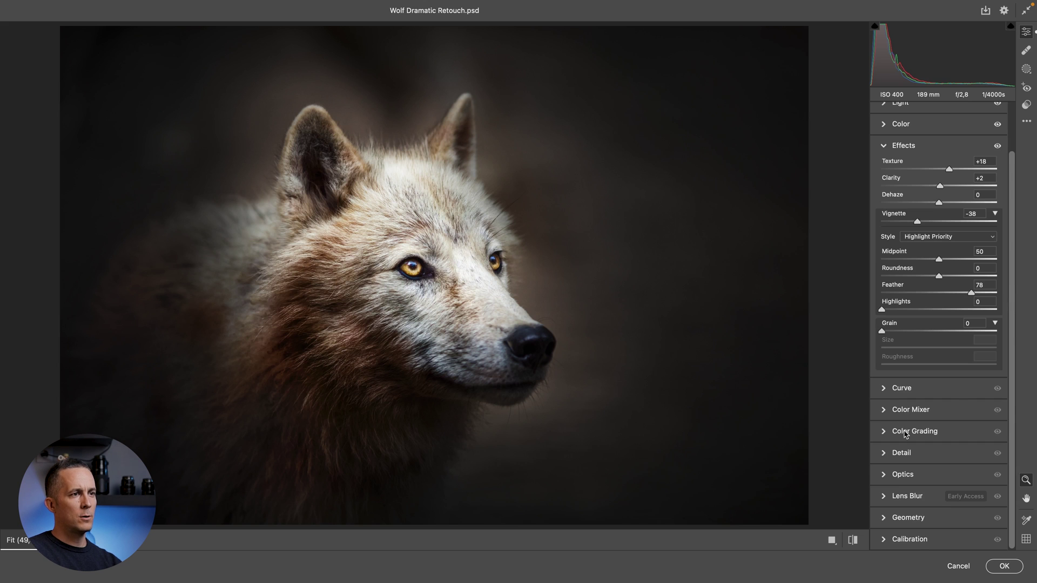
click(912, 432)
click(935, 281)
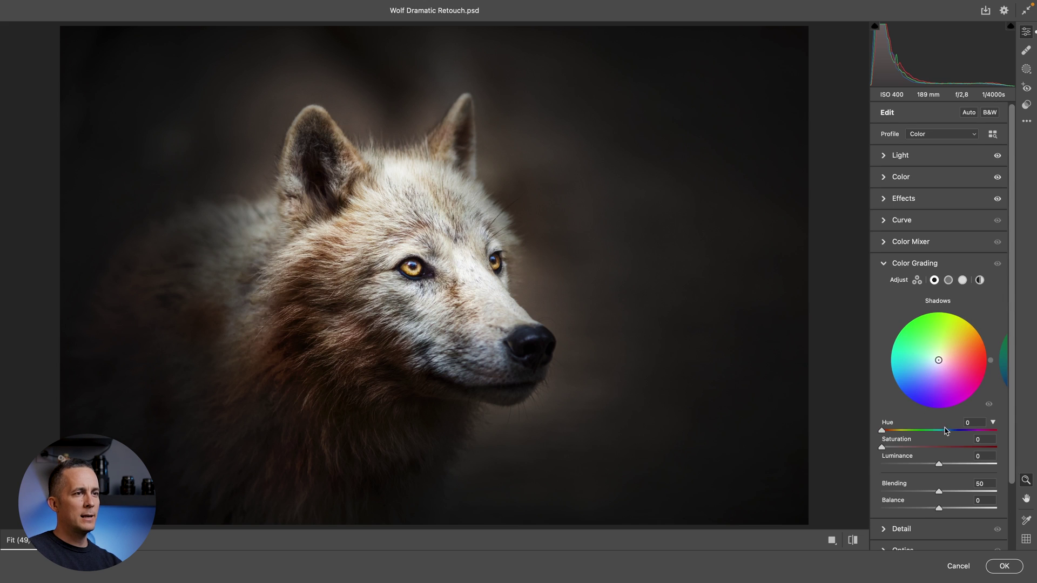
mouse_move(884, 450)
mouse_down()
mouse_move(954, 431)
mouse_move(894, 448)
mouse_up()
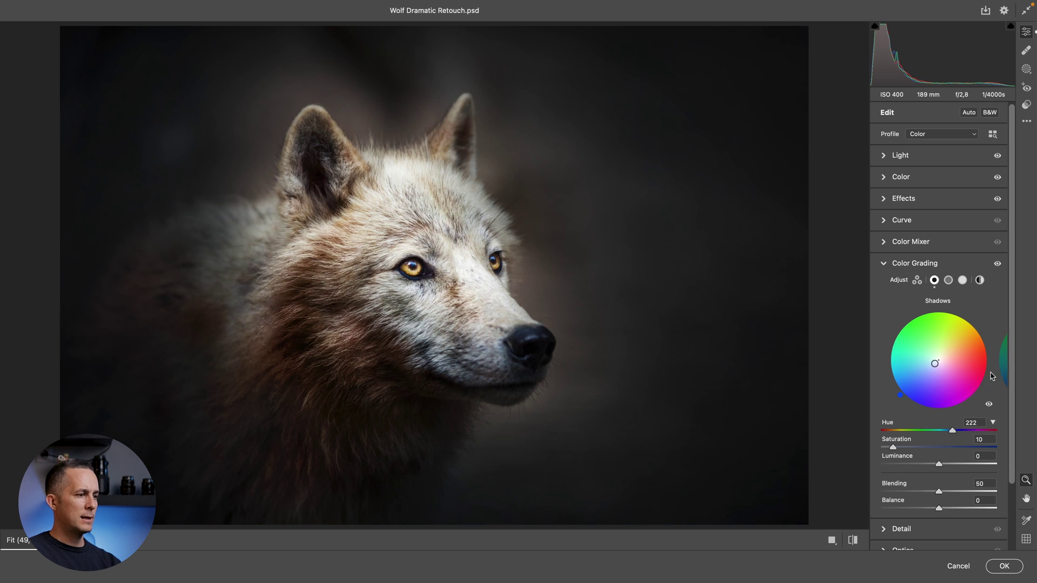
drag(899, 452, 925, 466)
- Sharpen the image in the Detail settings with Sharpening 55 and Masking 53
drag(1015, 377, 1005, 528)
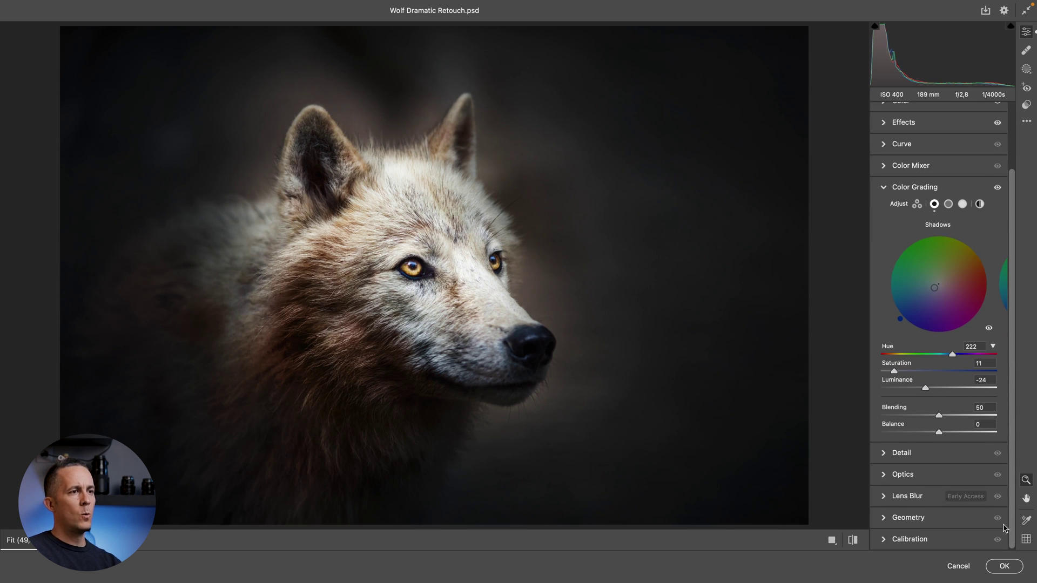
click(901, 453)
drag(897, 312, 914, 312)
drag(882, 361, 942, 362)
mouse_move(916, 313)
mouse_down()
mouse_move(937, 314)
mouse_move(926, 314)
mouse_up()
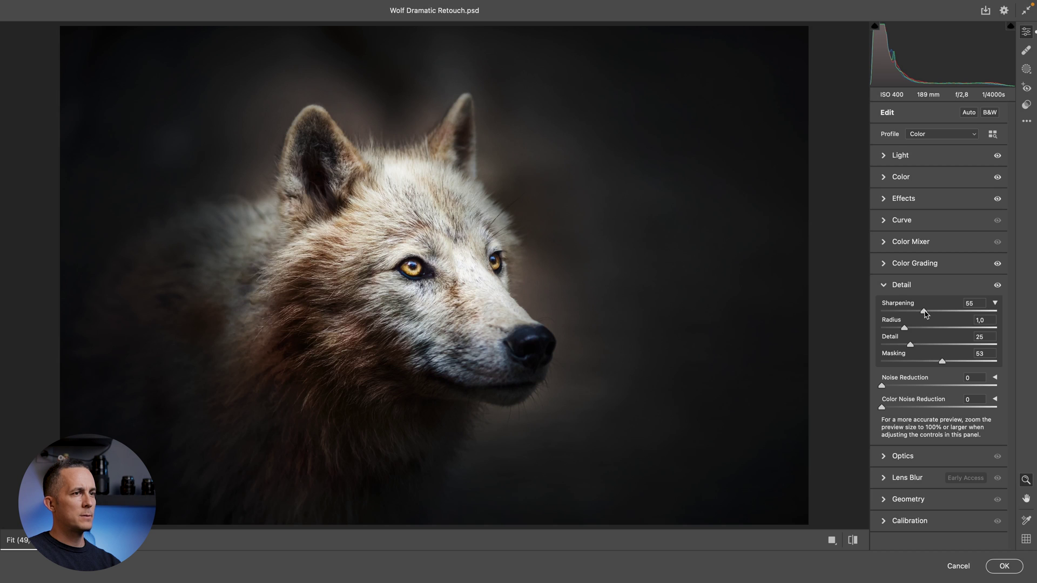
- Calibrate the primaries: Red Hue +5 and Saturation +35, Green Saturation +24, Blue Hue -8 and Saturation -51
click(918, 520)
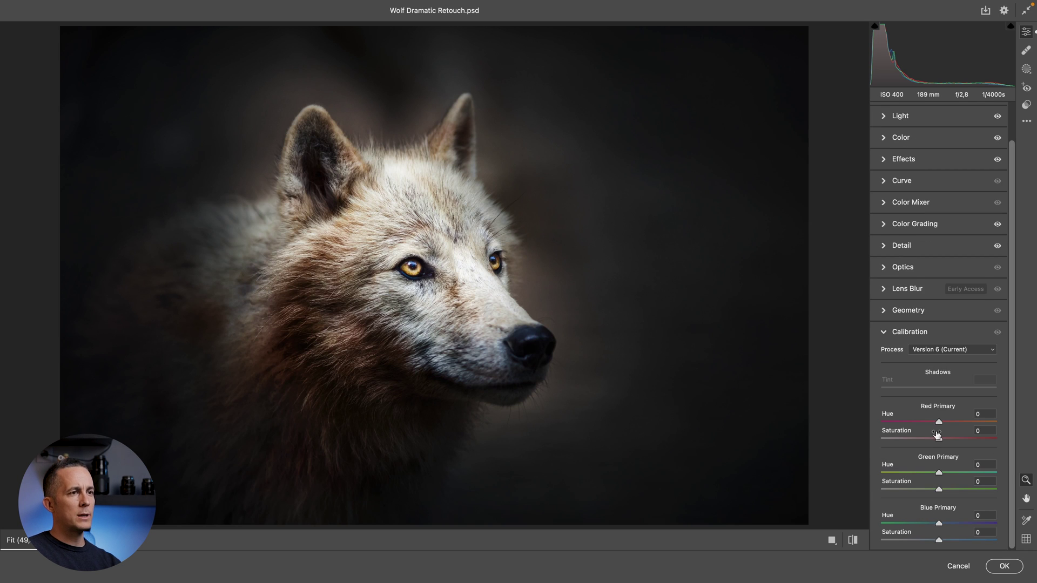
drag(938, 435, 958, 441)
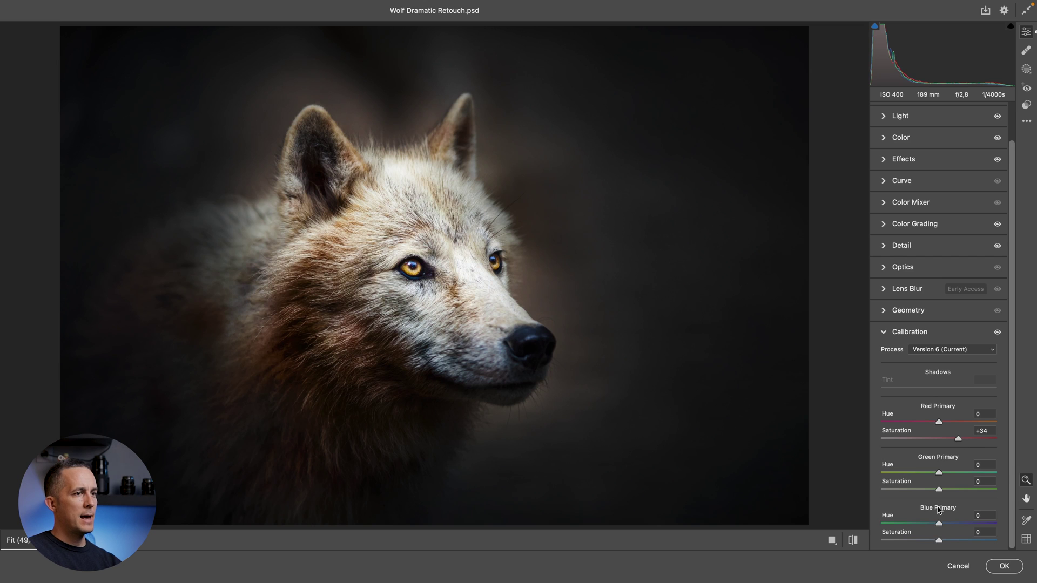
drag(939, 541, 905, 539)
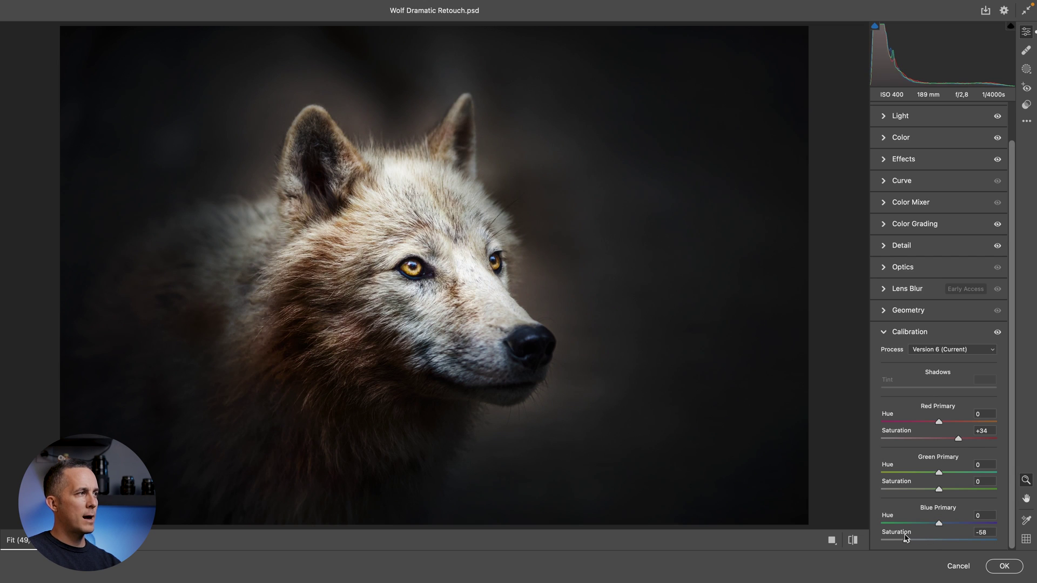
drag(940, 422, 942, 422)
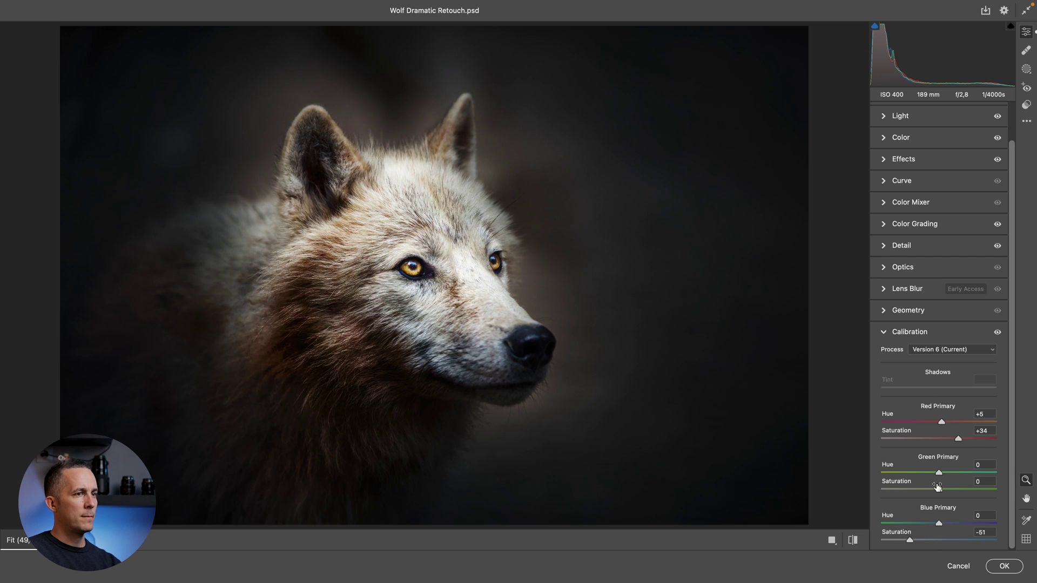
drag(939, 524, 936, 524)
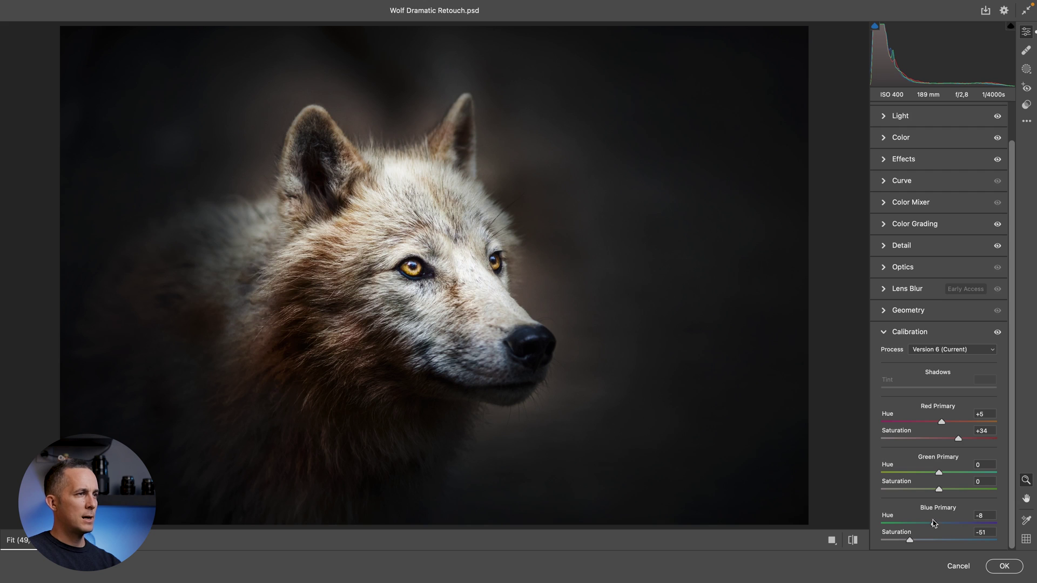
drag(959, 438, 960, 439)
mouse_move(939, 493)
mouse_down()
mouse_move(968, 489)
mouse_move(954, 489)
mouse_up()
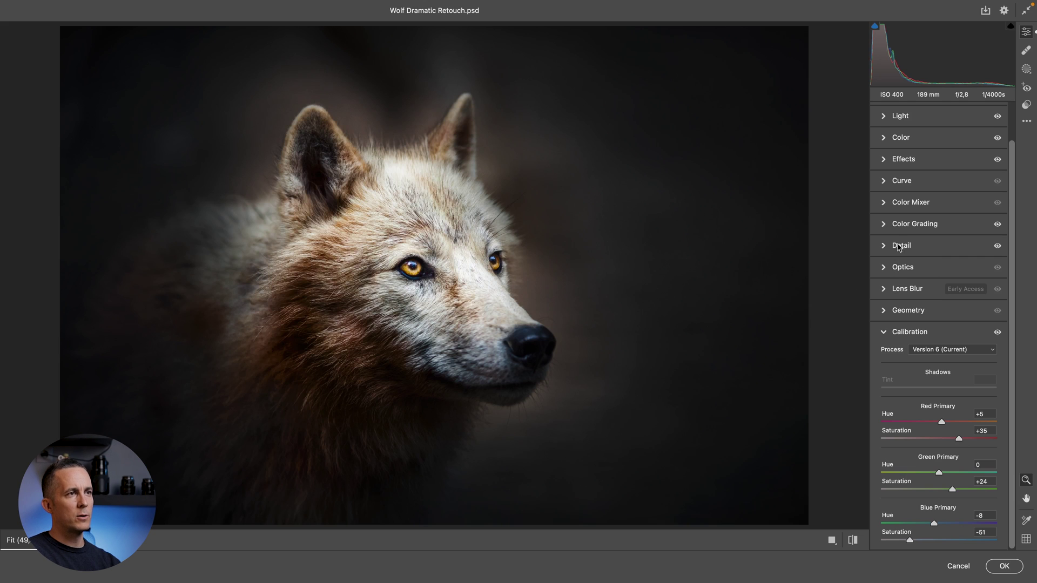
- Lower the Color Mixer saturation of Aquas to -41 and Blues to -55
click(899, 208)
click(895, 181)
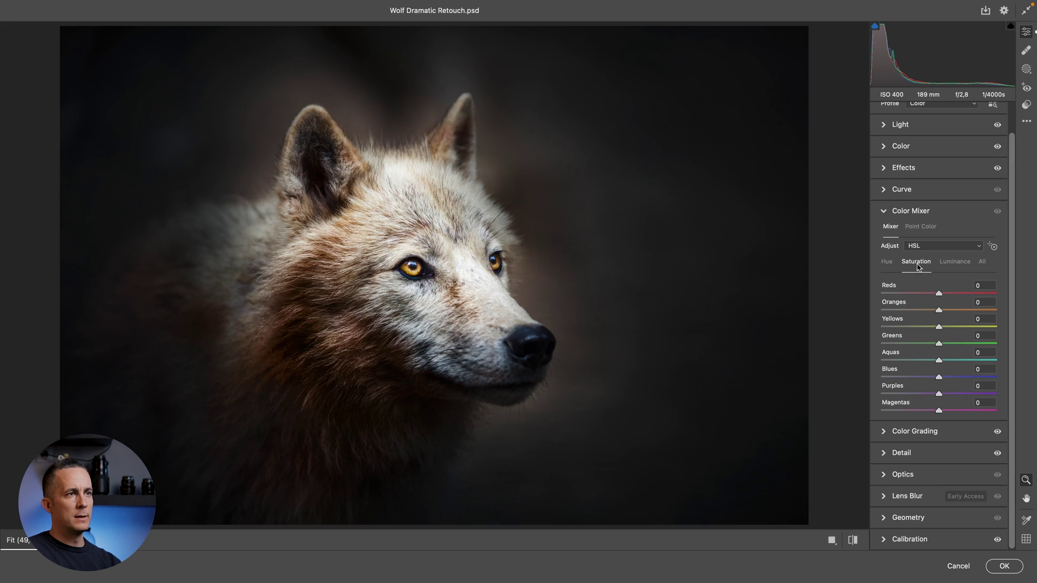
drag(939, 377, 916, 360)
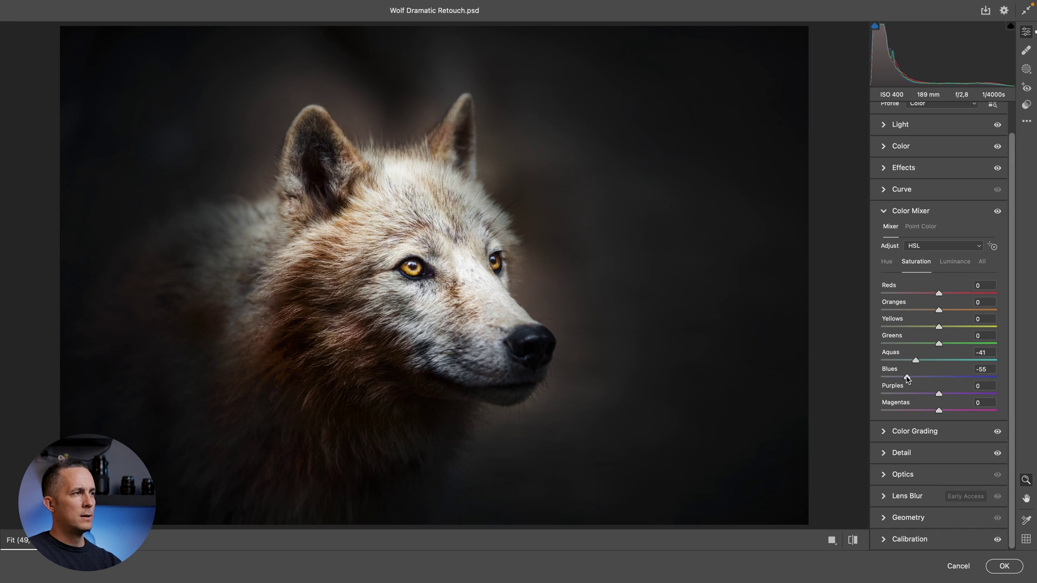
- Sample the reddish-brown neck fur as a Point Color, set Hue -6, Saturation +8 and Luminance -16, and apply the filter
click(922, 227)
click(884, 248)
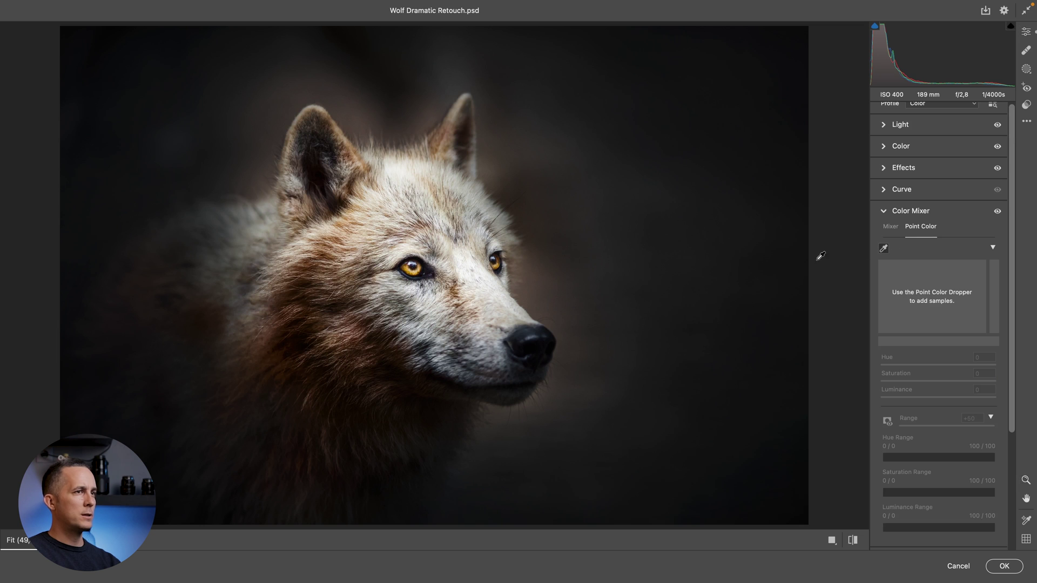
click(301, 306)
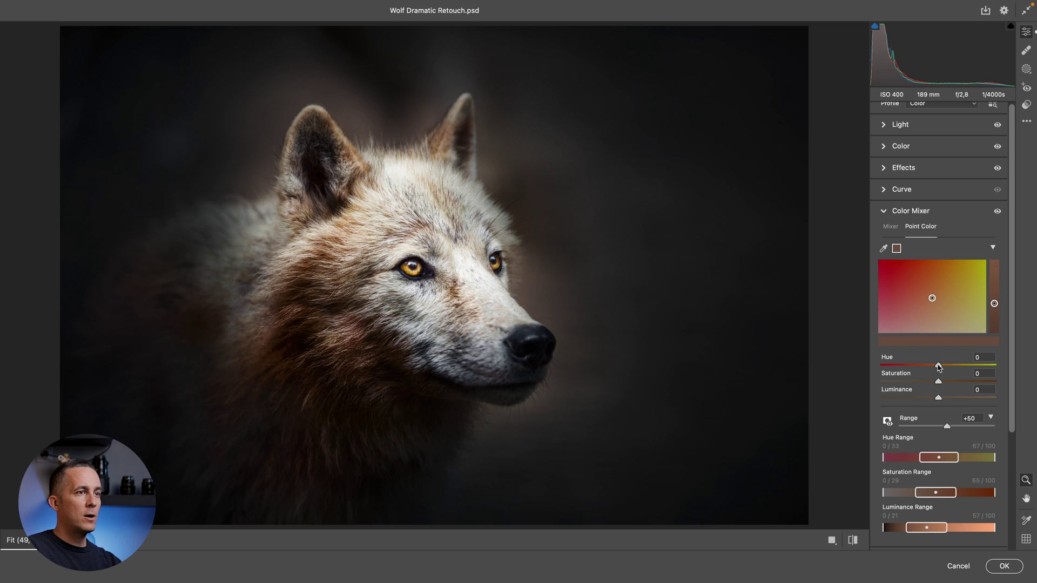
mouse_move(939, 366)
mouse_down()
mouse_move(920, 366)
mouse_move(961, 381)
mouse_move(922, 398)
mouse_move(944, 382)
mouse_move(931, 399)
mouse_up()
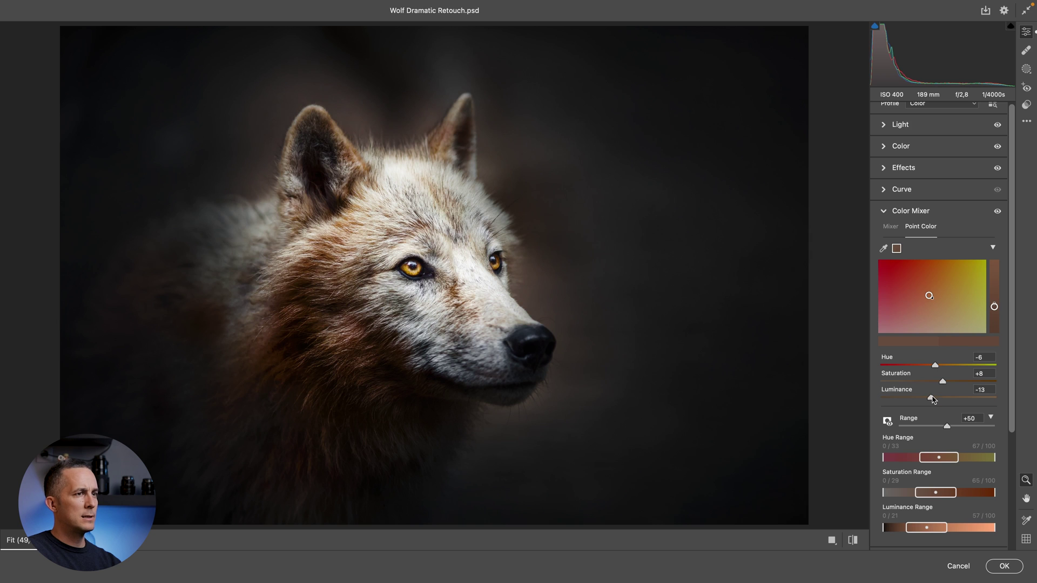
drag(931, 399, 930, 399)
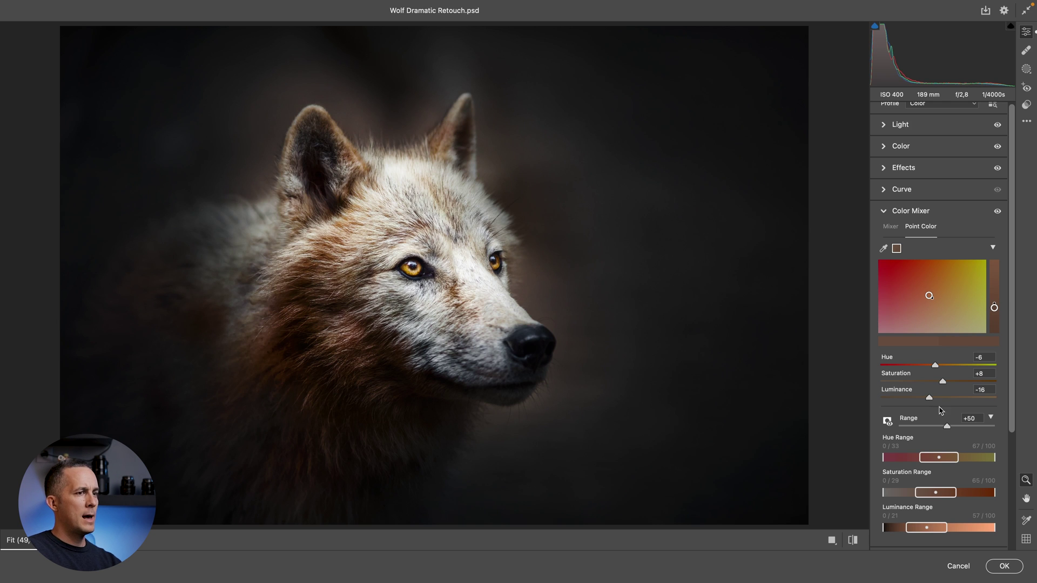
click(1004, 566)
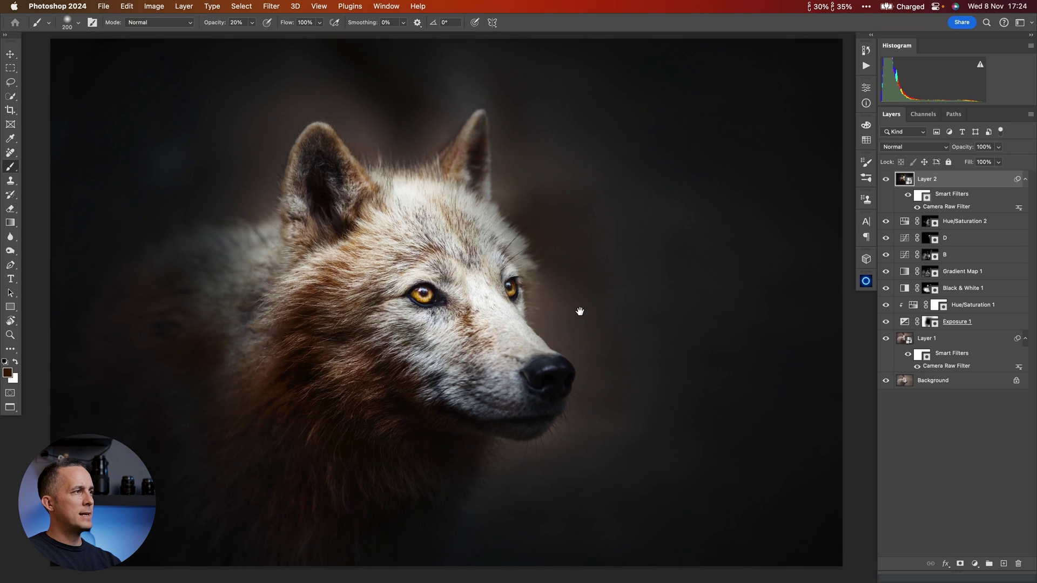
- Compare the finished edit with the original by toggling the visibility of all layers except Background
alt+click(886, 380)
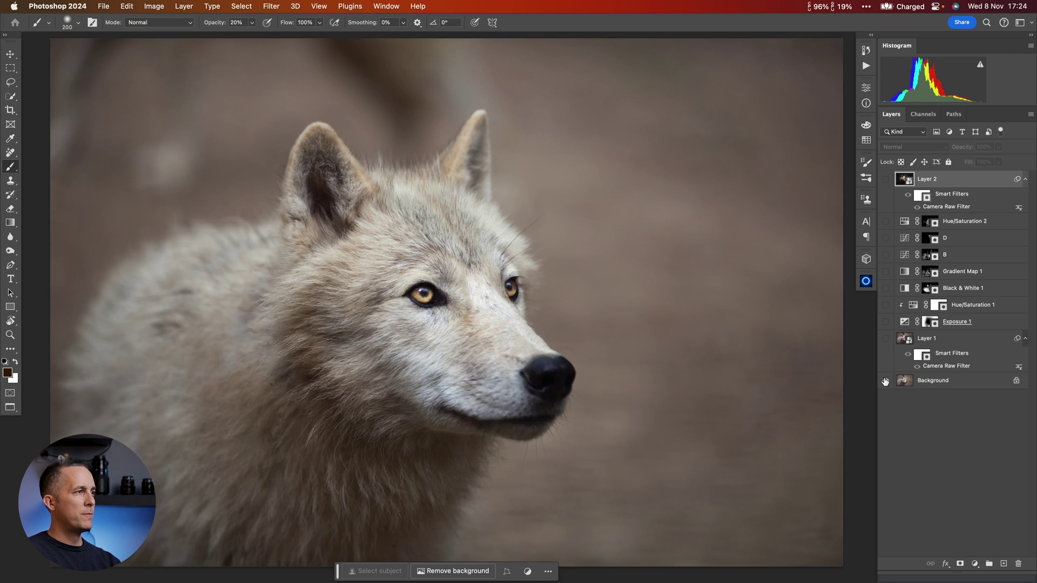
alt+click(887, 380)
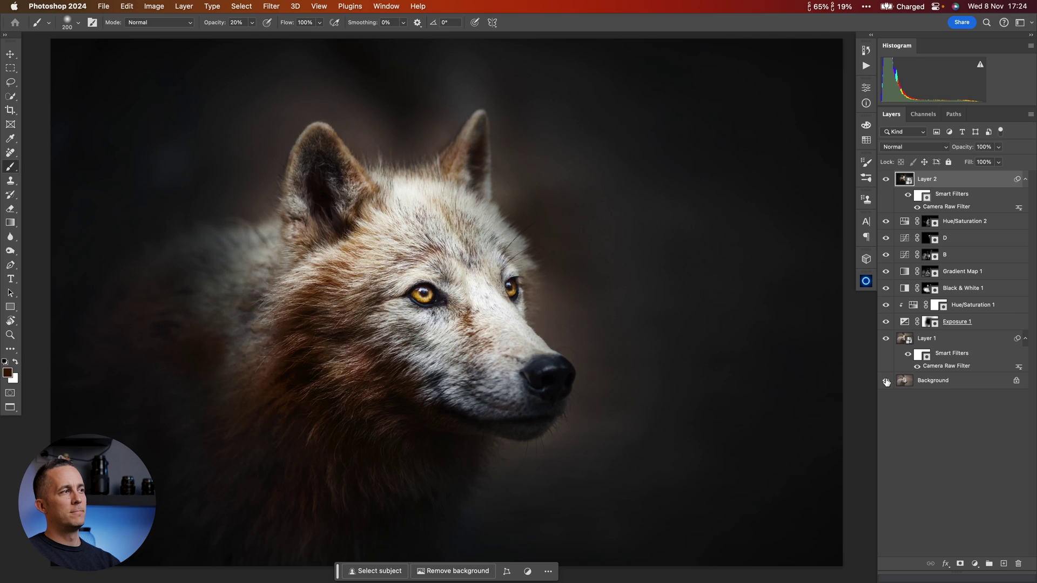
alt+click(889, 381)
alt+click(887, 381)
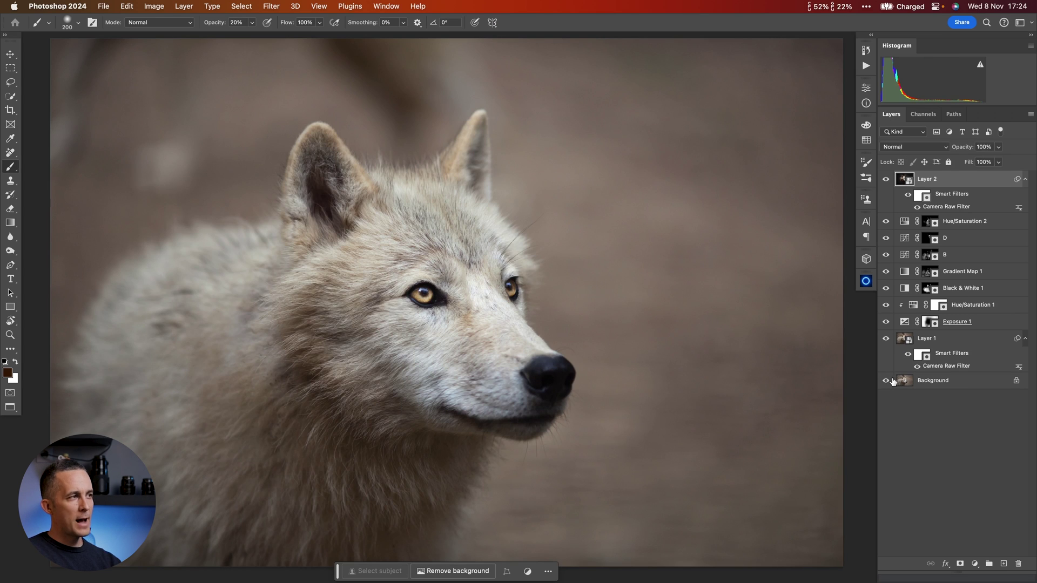